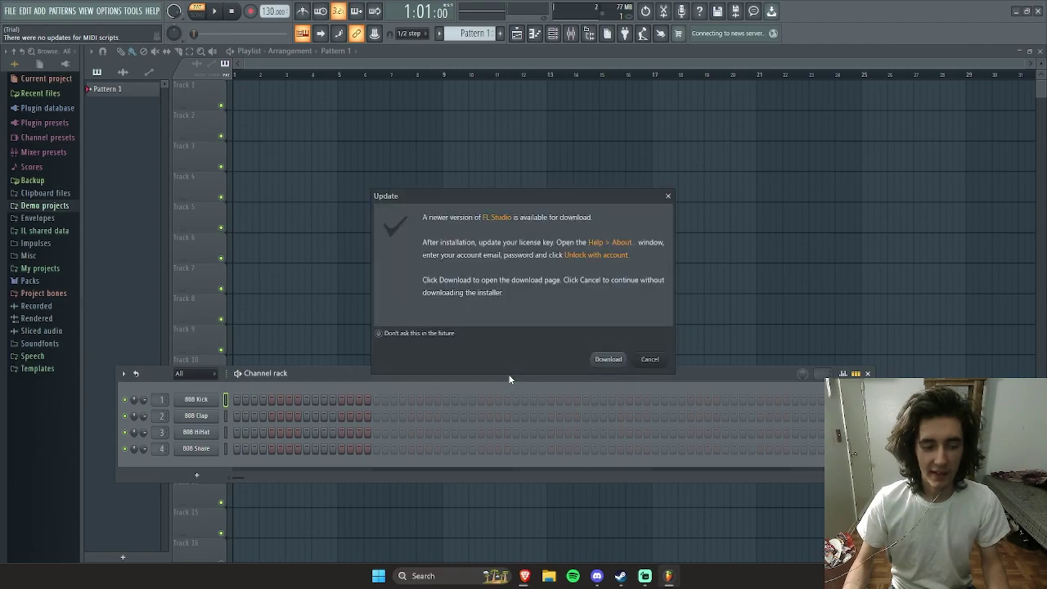
Step: Dismiss the update prompt and move the channel rack lower over the playlist
click(648, 358)
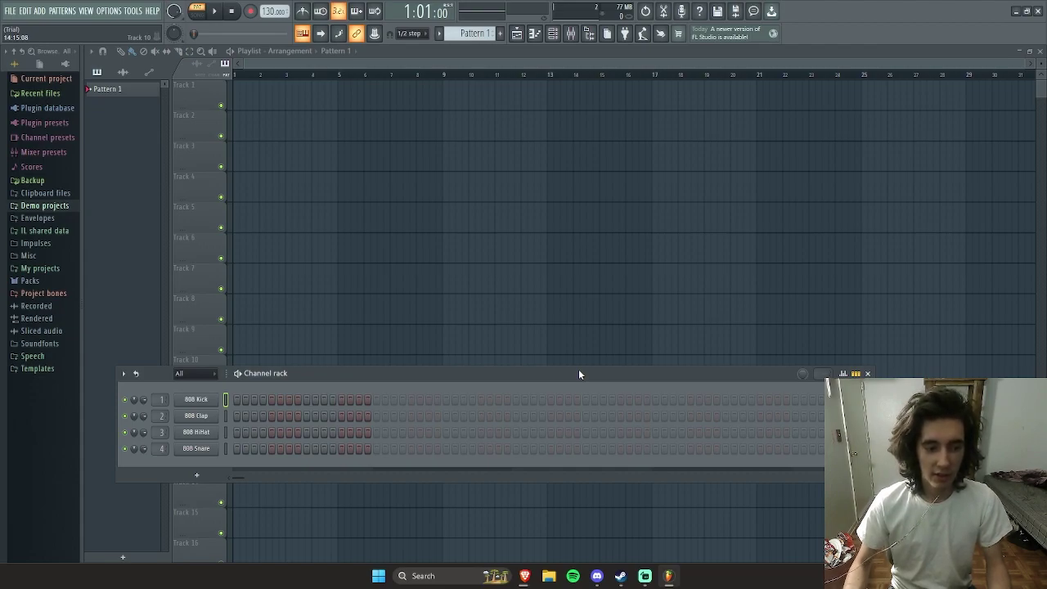
drag(706, 378, 867, 455)
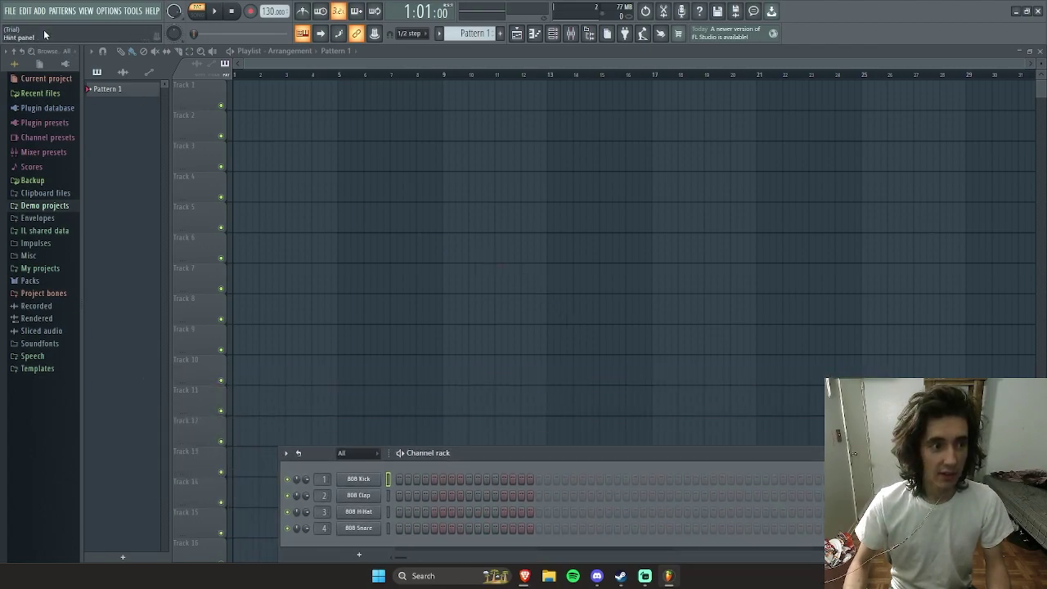
Step: Start a new project from a template that contains only a single Sampler channel
click(11, 11)
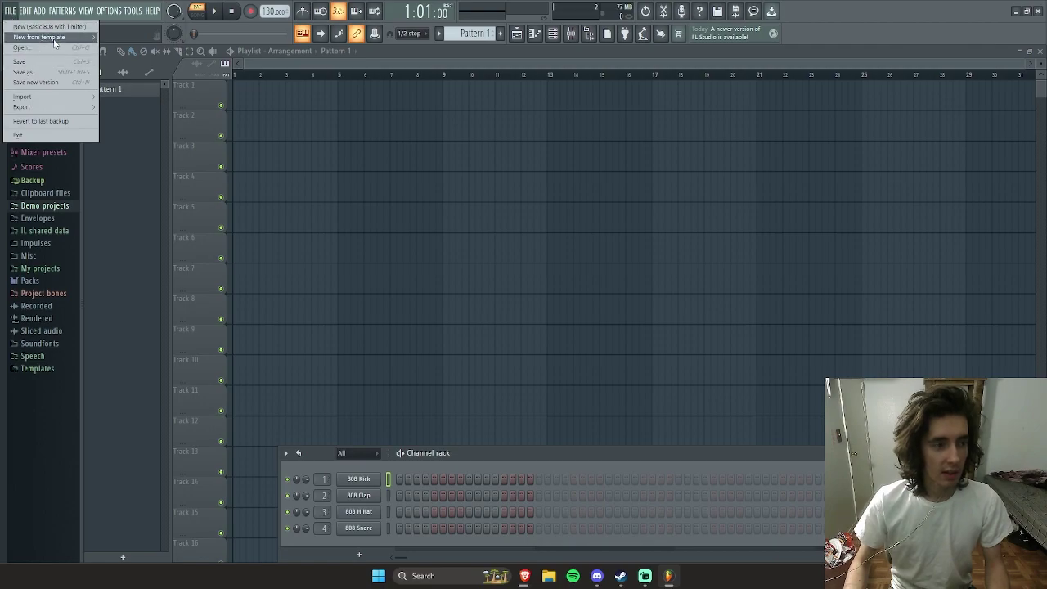
mouse_move(38, 37)
click(164, 48)
click(11, 11)
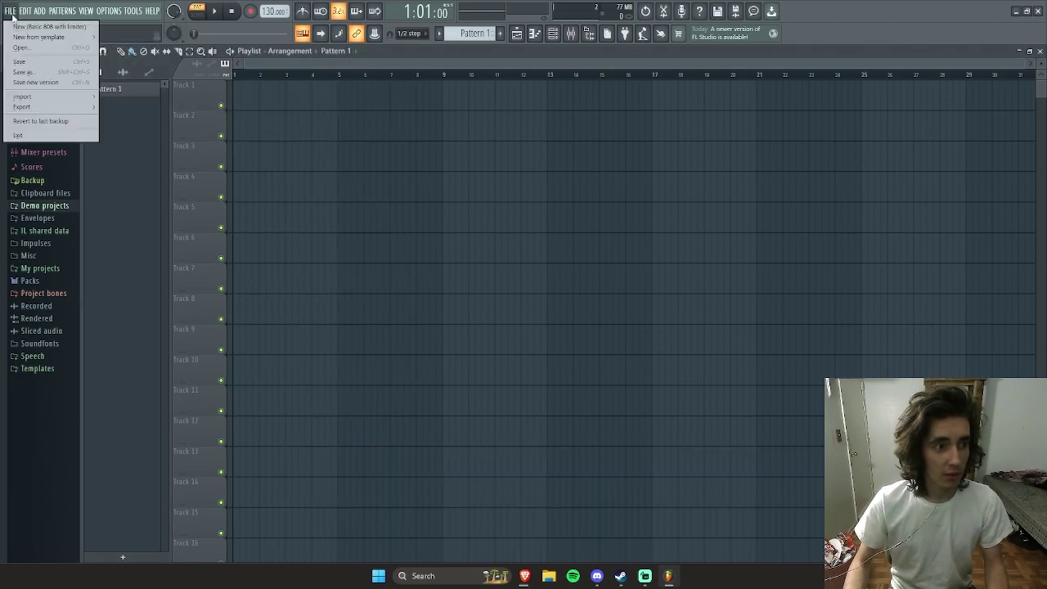
mouse_move(142, 78)
click(140, 104)
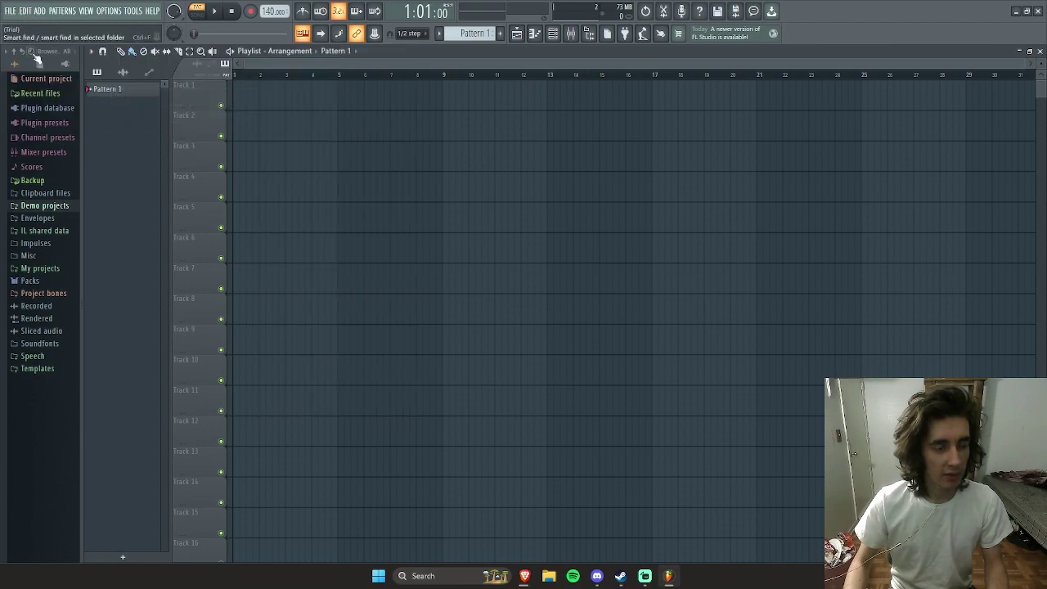
Step: Show the channel rack and move it to the lower edge of the playlist
click(552, 36)
click(552, 36)
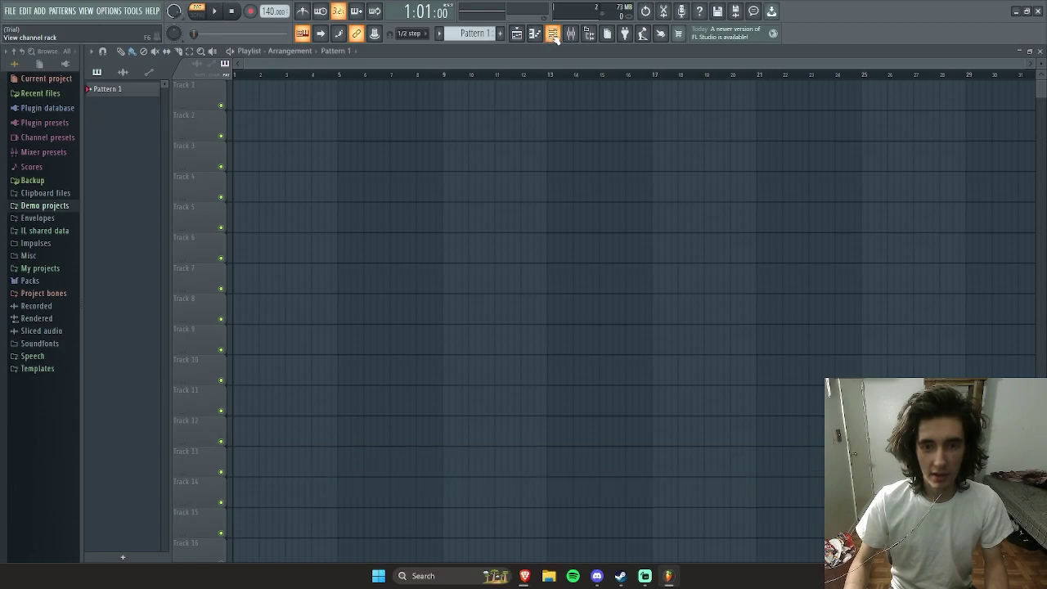
click(551, 36)
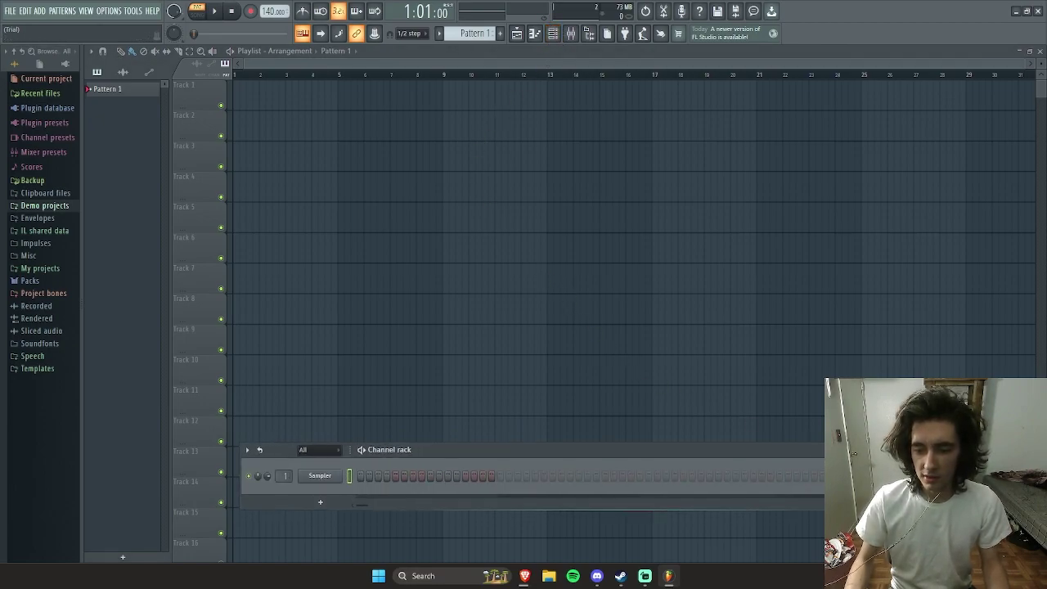
drag(646, 448, 684, 500)
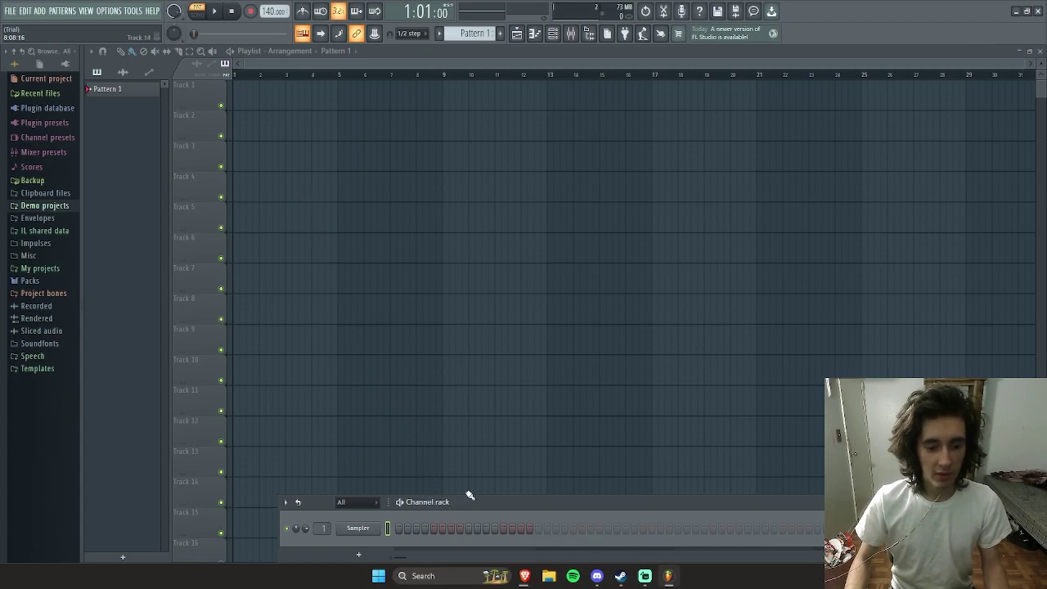
Step: Add an FL Keys instrument channel and reposition its plugin window over the playlist
click(38, 11)
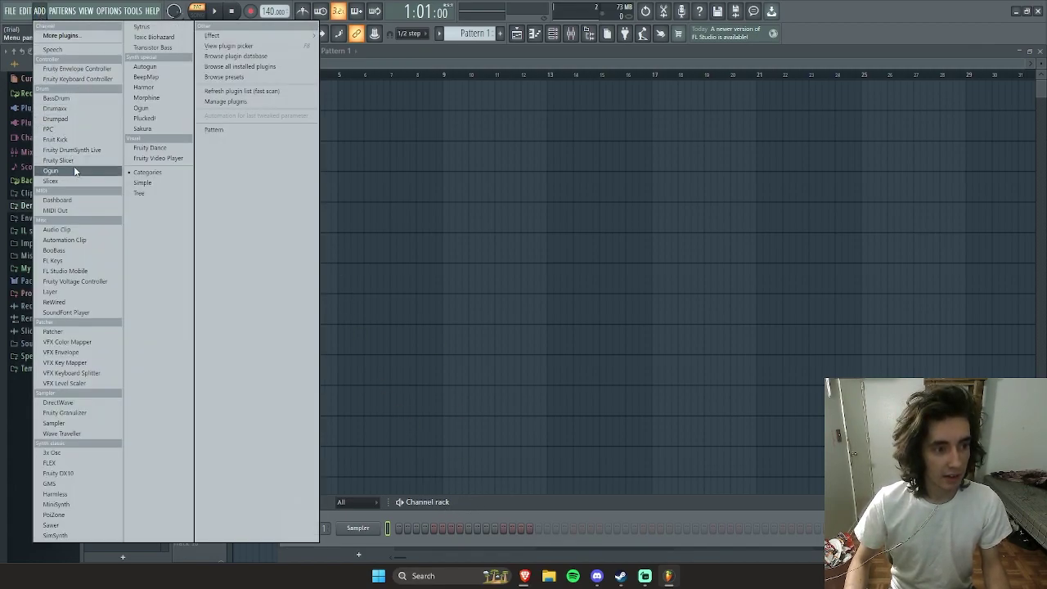
click(85, 261)
drag(290, 191, 322, 172)
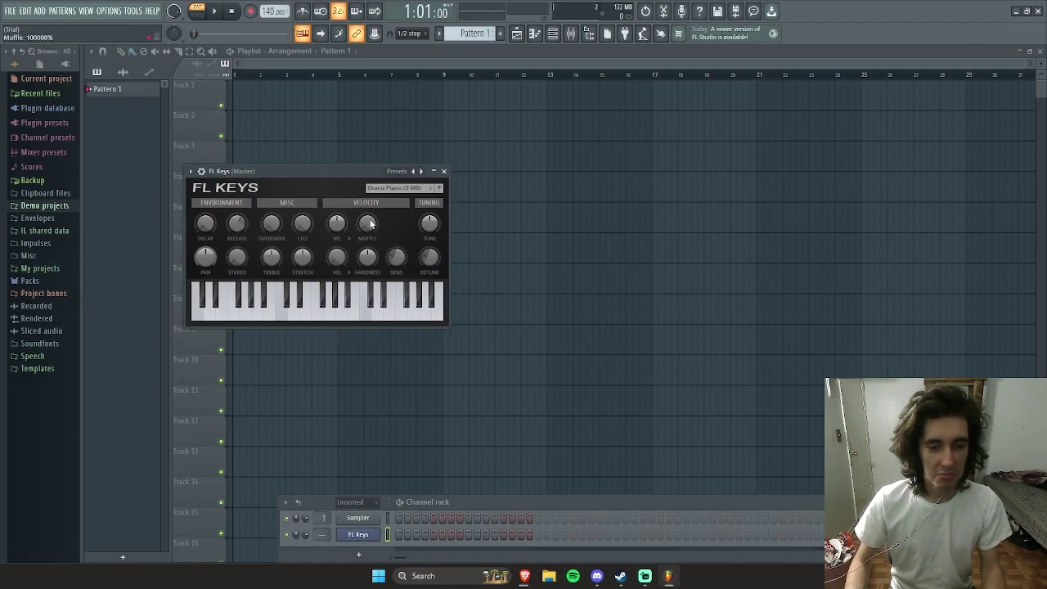
Step: Audition a few notes on the FL Keys keyboard and move the channel rack up beneath the plugin window
click(331, 314)
click(282, 316)
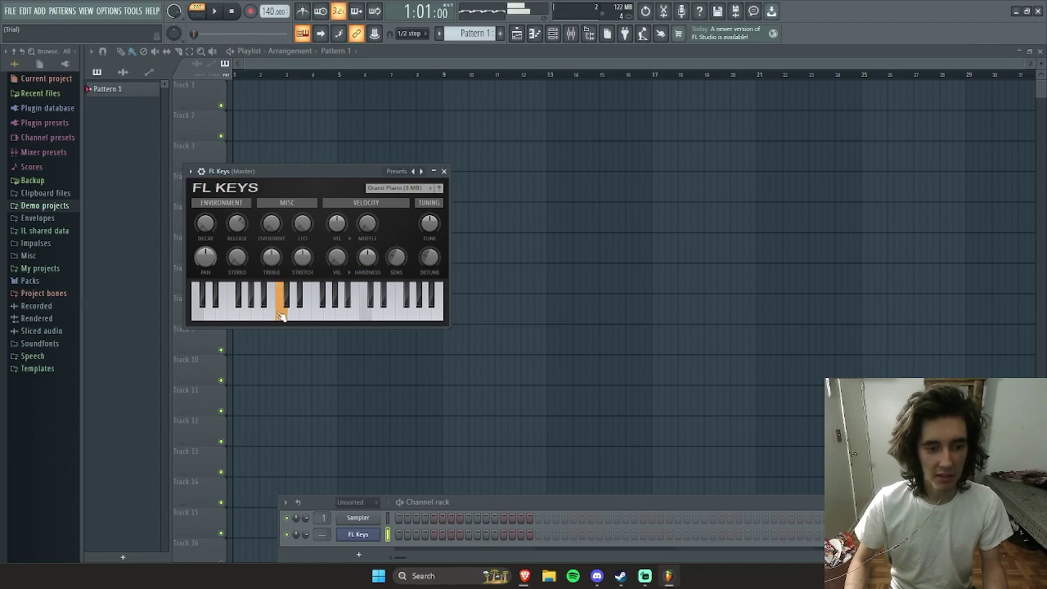
click(326, 316)
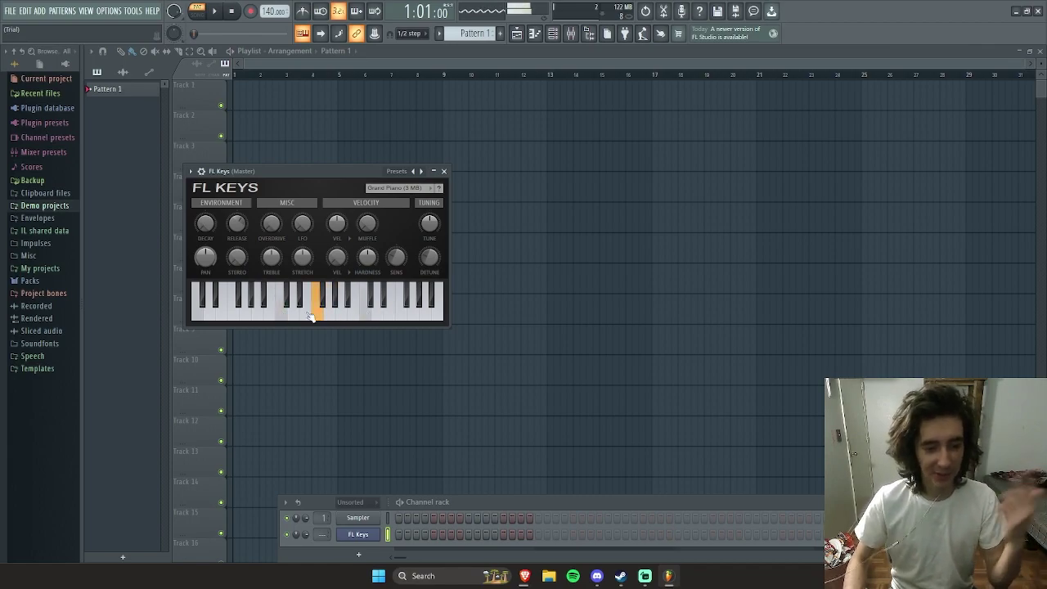
click(433, 174)
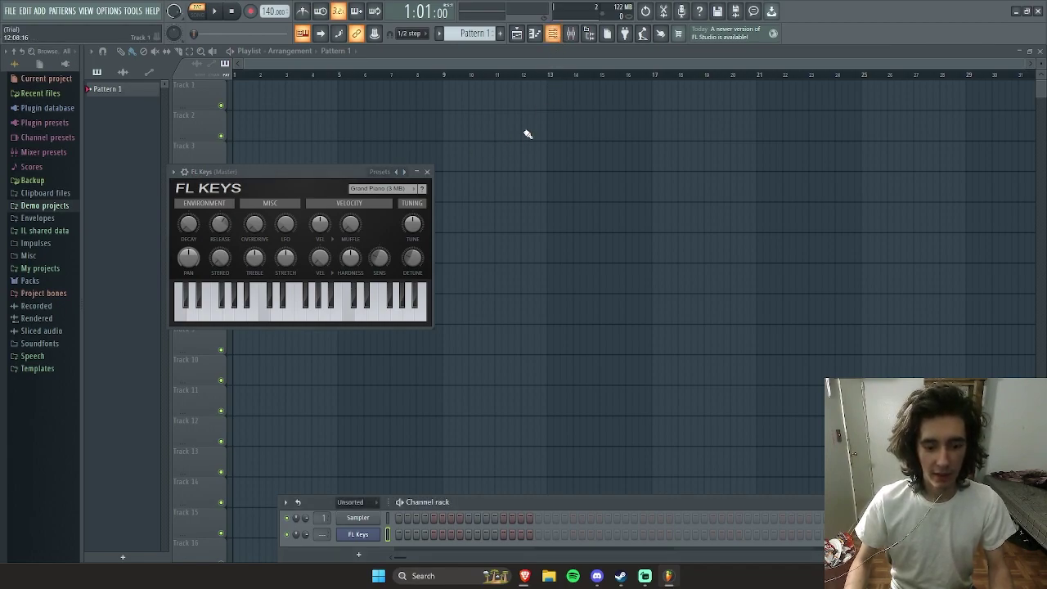
drag(548, 504, 463, 359)
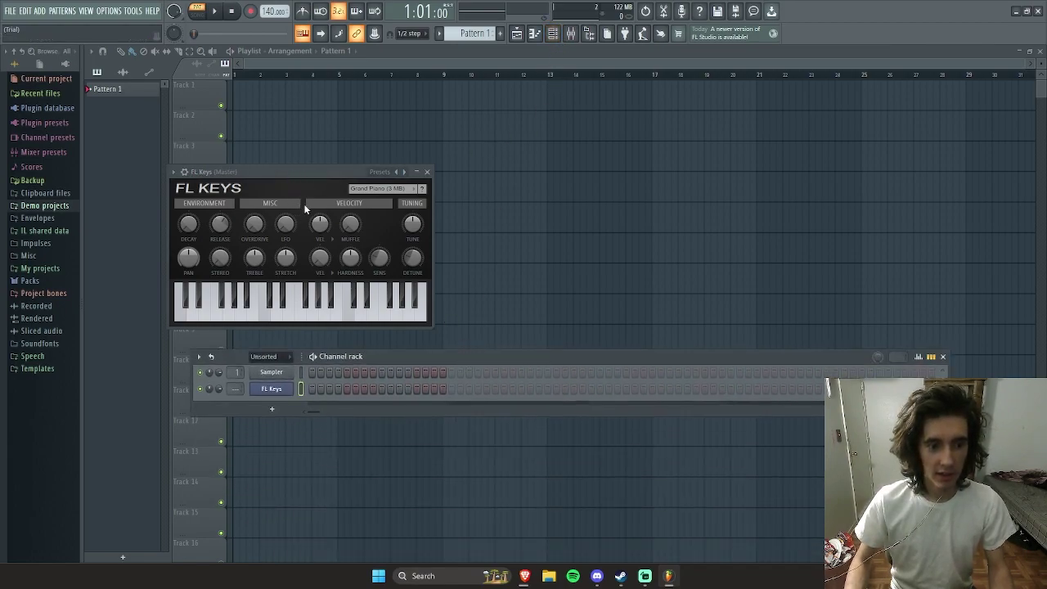
Step: Add a second FL Keys instrument channel and collapse both FL Keys windows to their title bars
click(39, 11)
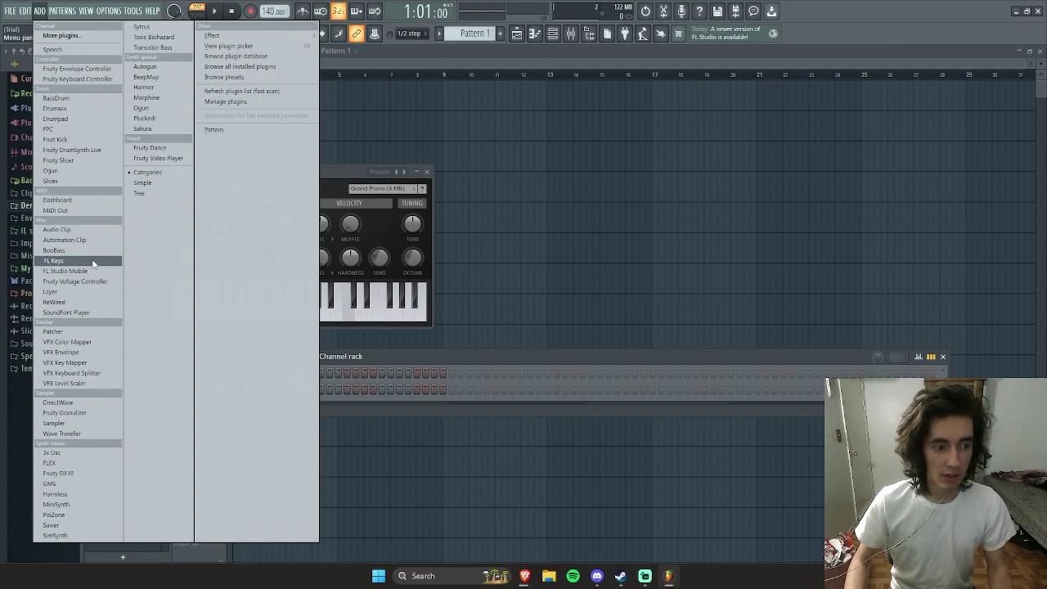
click(53, 260)
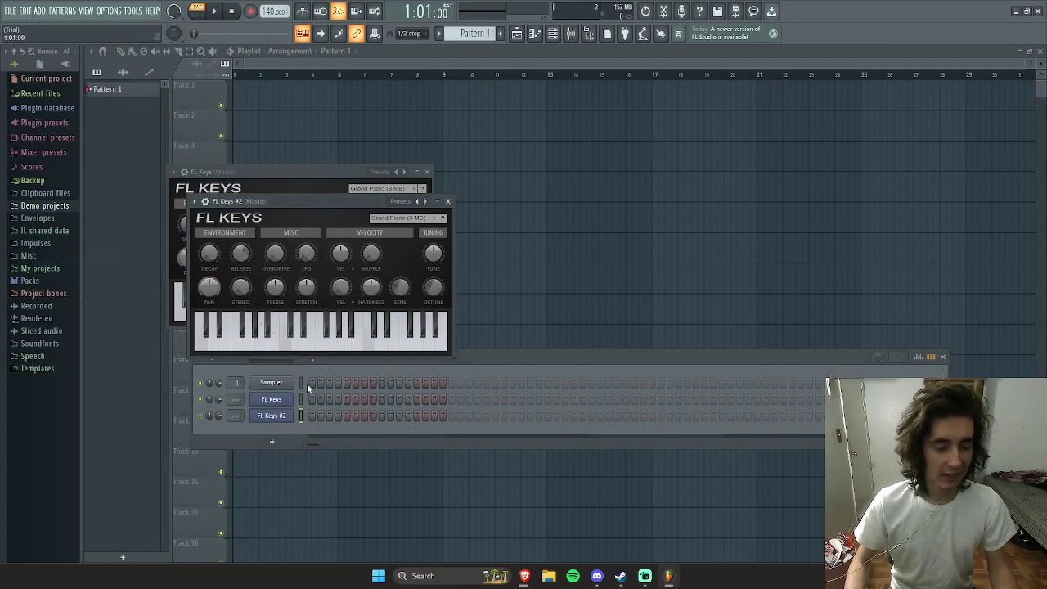
click(437, 200)
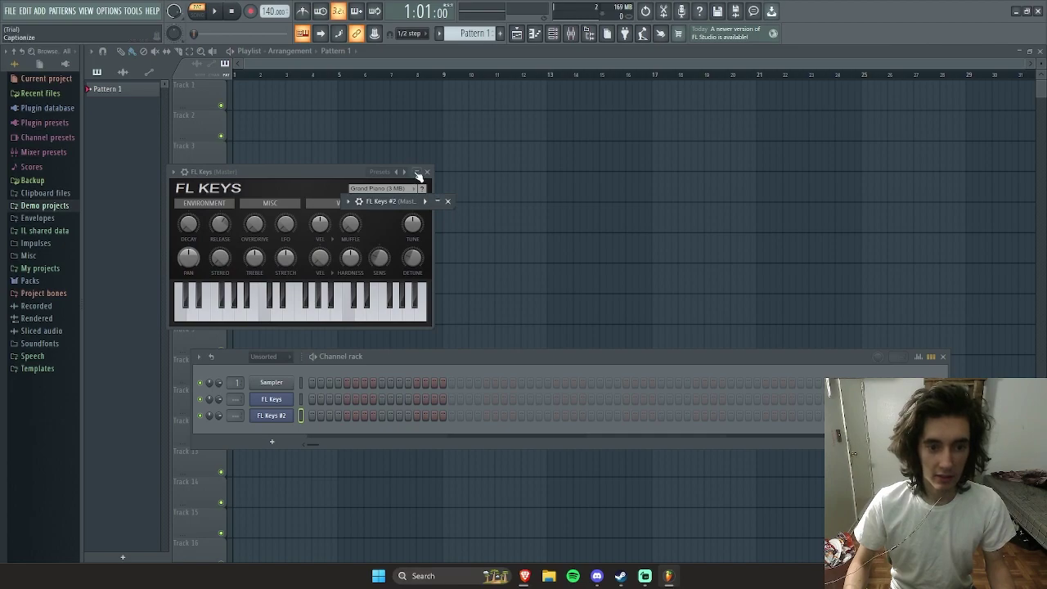
click(416, 171)
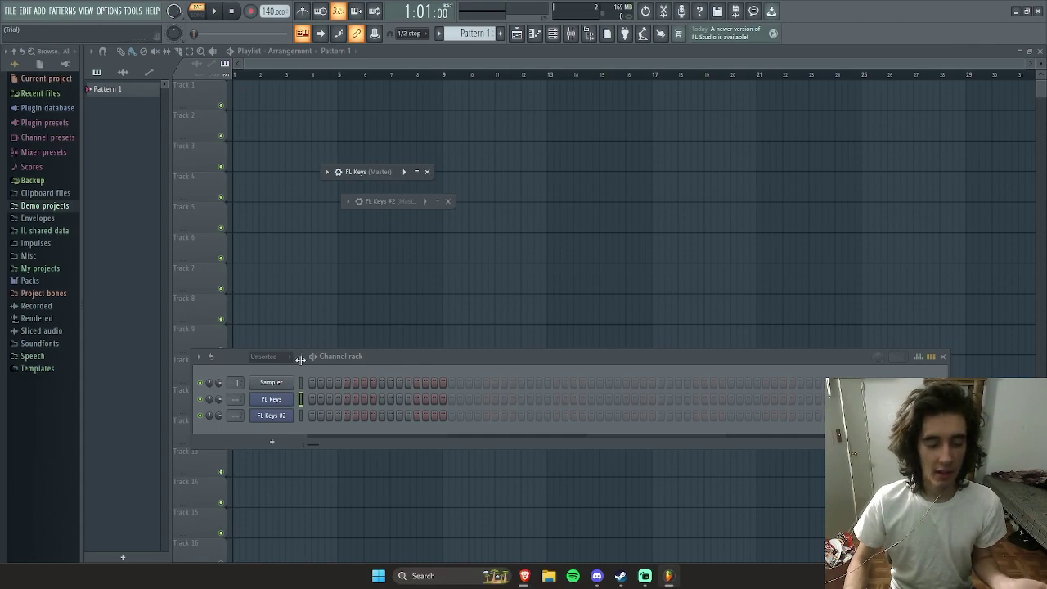
Step: Open the piano roll for the first FL Keys channel and show the octave around C7
click(560, 36)
click(560, 35)
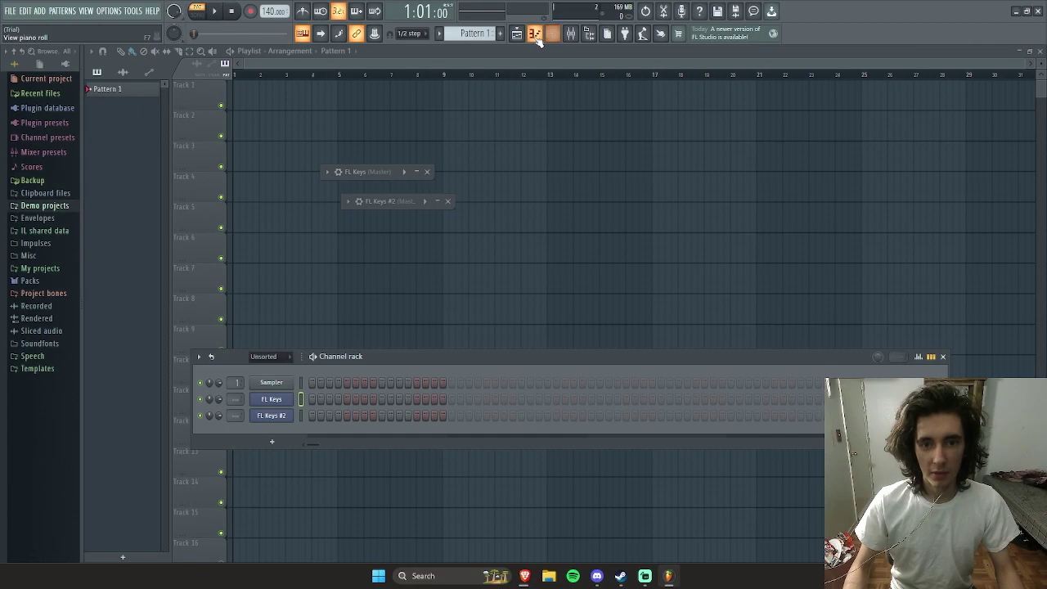
click(534, 33)
drag(773, 103, 759, 62)
scroll(718, 265, up, 8)
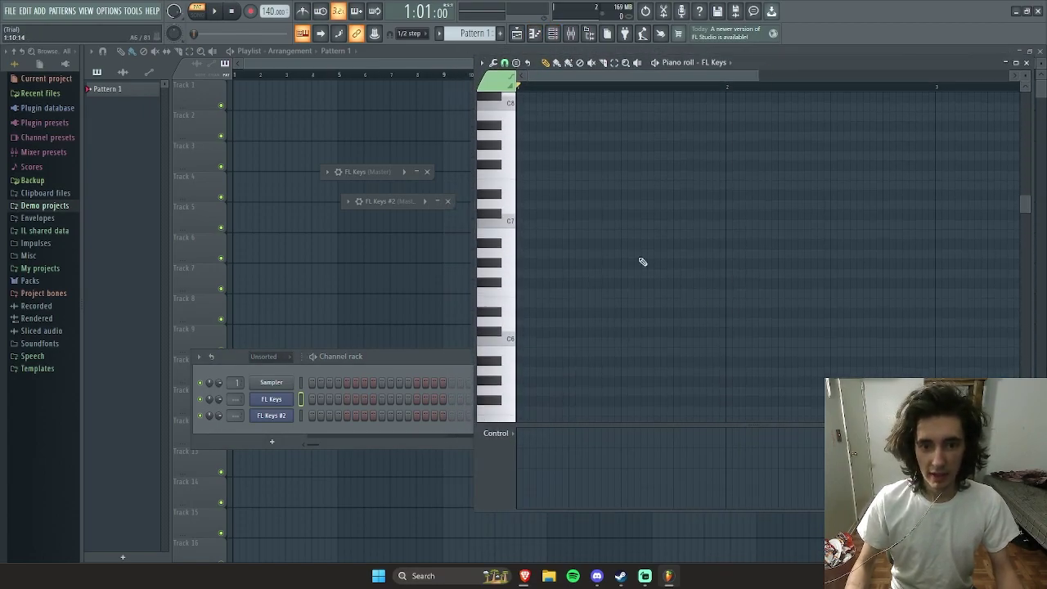
click(530, 227)
drag(529, 227, 522, 228)
click(554, 237)
right_click(555, 237)
right_click(529, 230)
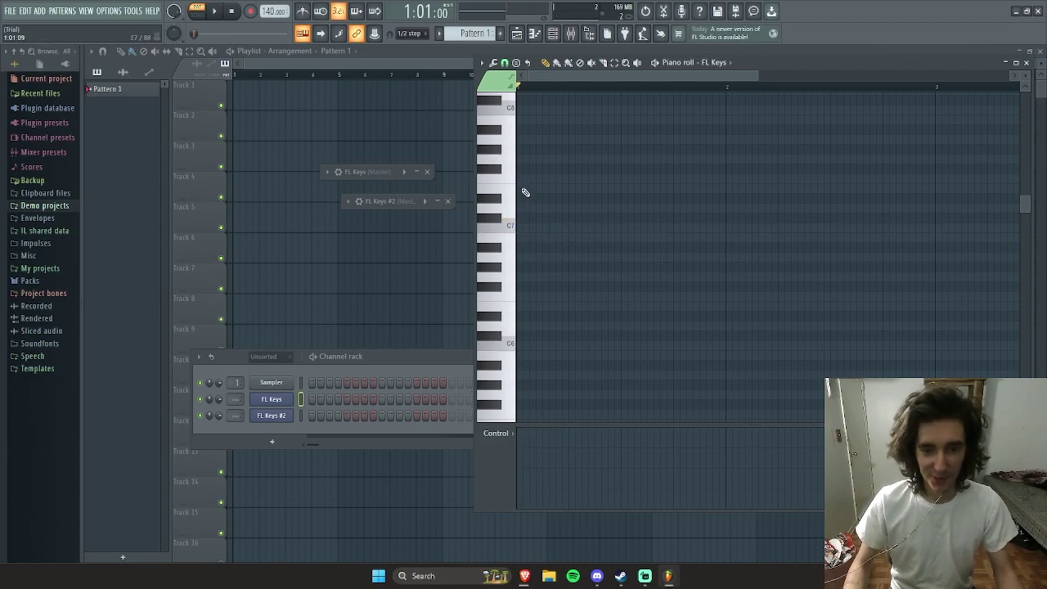
click(527, 115)
right_click(528, 108)
Step: Place two-step notes C7 and B6 one after the other from the start of bar 1 and select both
click(529, 227)
click(549, 239)
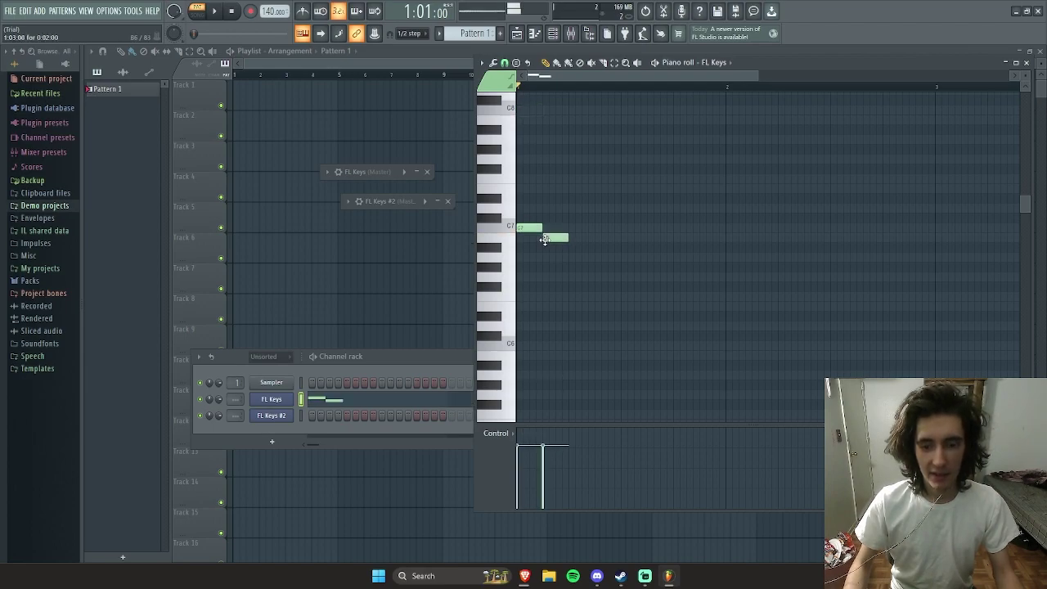
drag(582, 195, 533, 243)
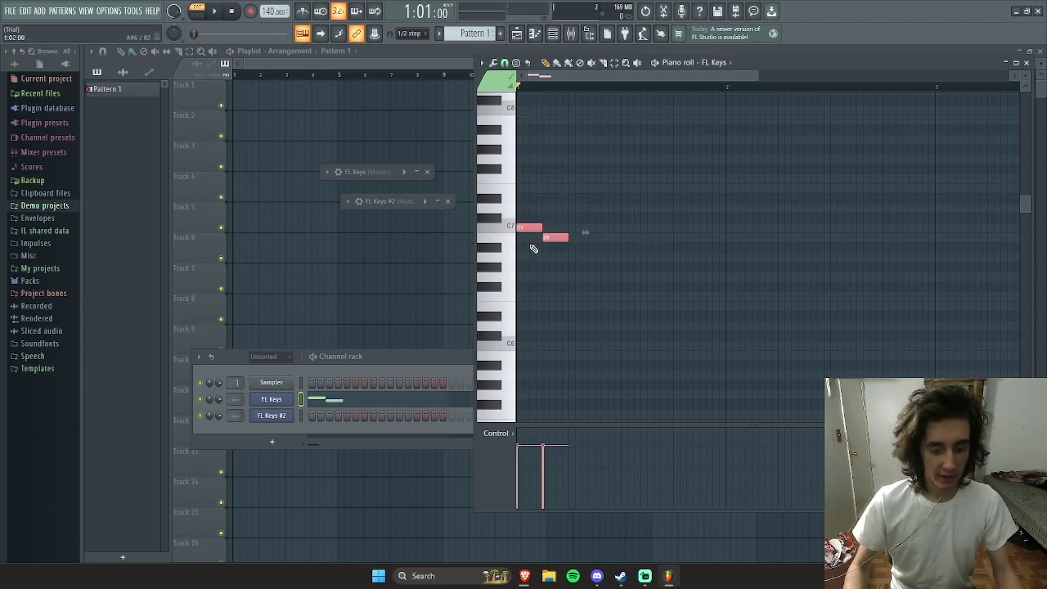
Step: Try shifting the two selected notes down and up by an octave
key(ctrl+Down)
key(ctrl+Up)
key(ctrl+Down)
key(ctrl+Up)
key(ctrl+Down)
key(ctrl+Up)
key(ctrl+Down)
key(ctrl+Up)
Step: Set the project tempo to 120 BPM and play back the two-note pattern several times
key(space)
key(space)
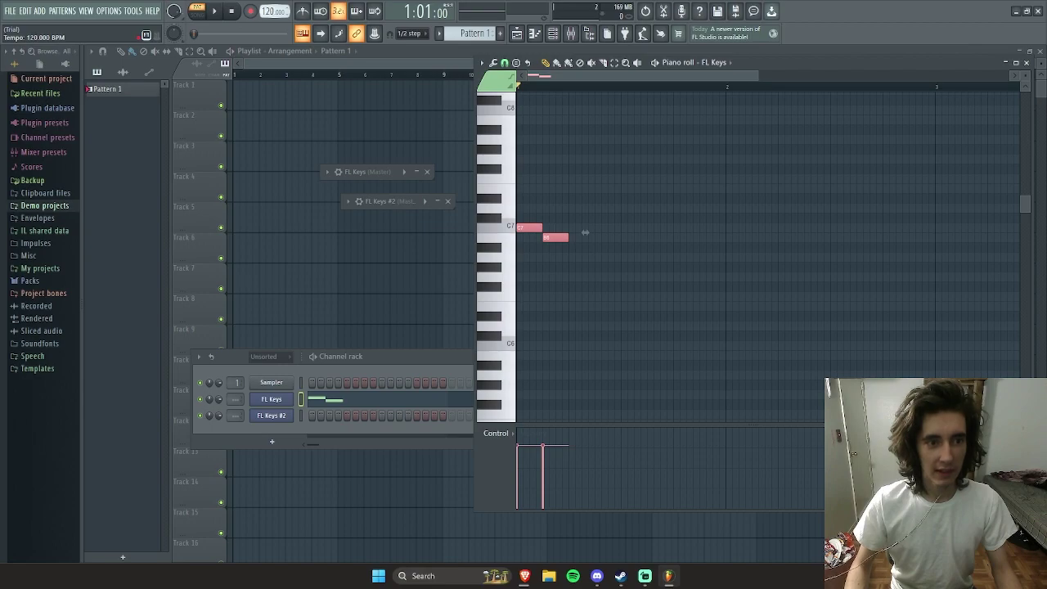
key(space)
key(space)
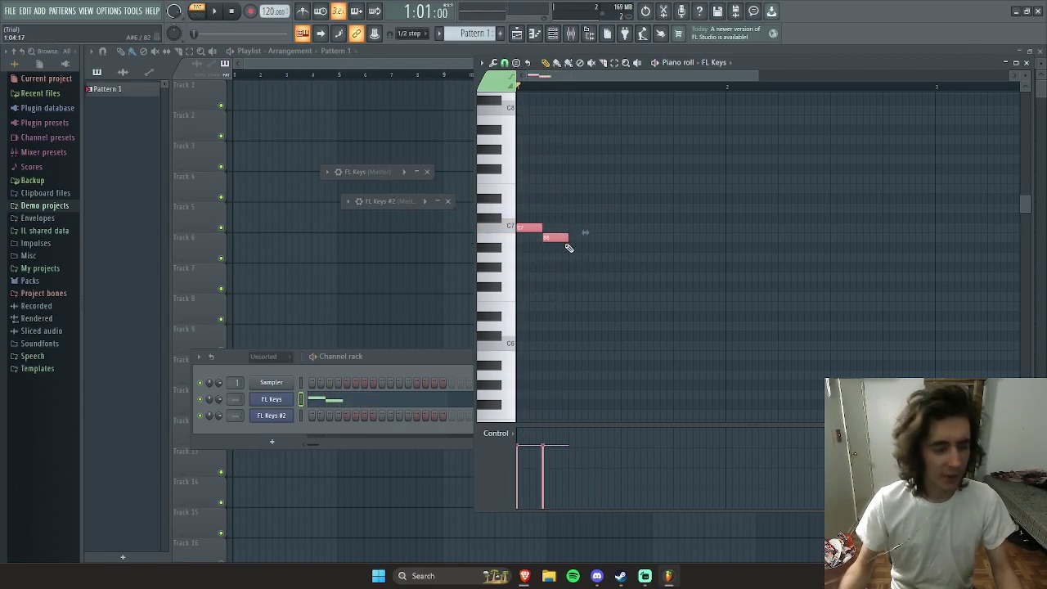
key(space)
key(space)
key(space)
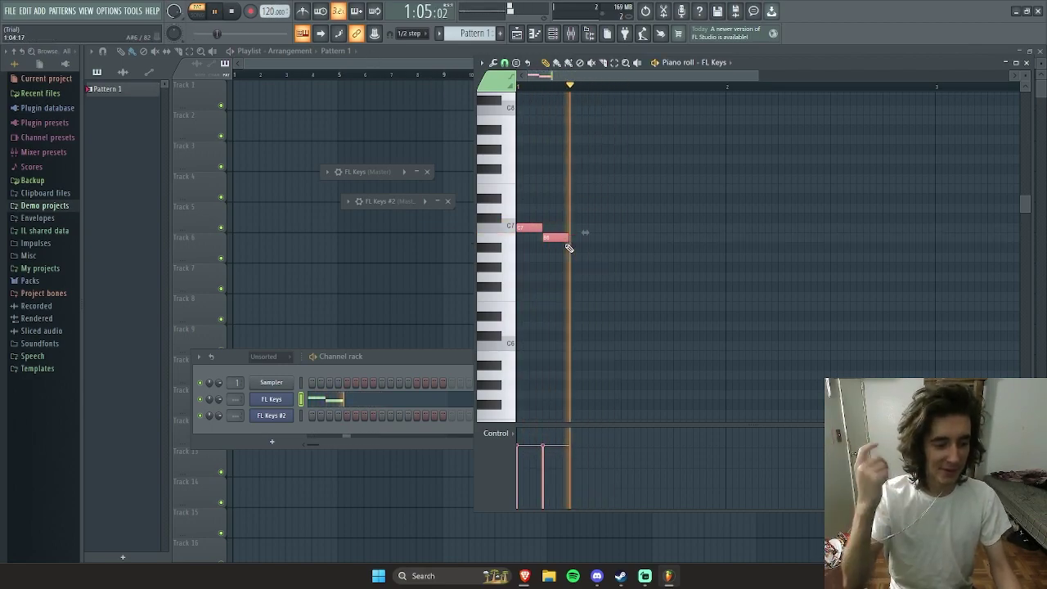
key(space)
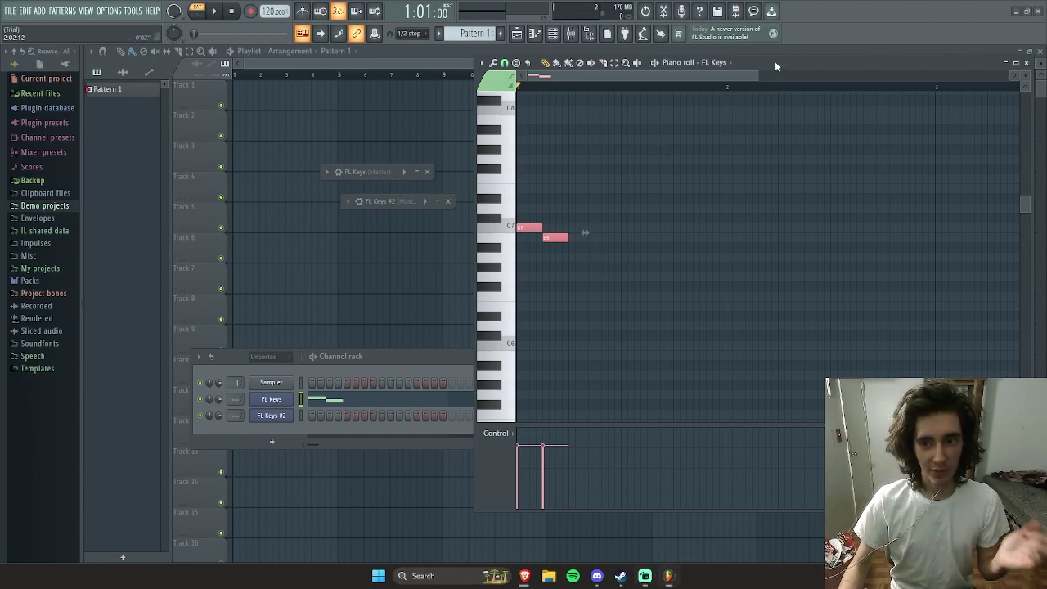
key(space)
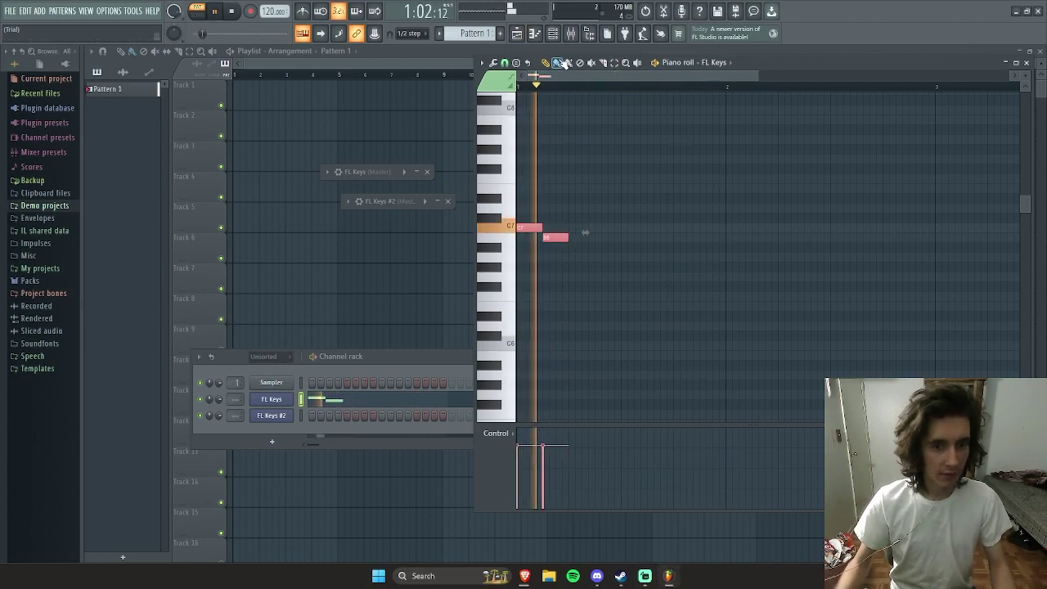
key(space)
key(space)
key(space)
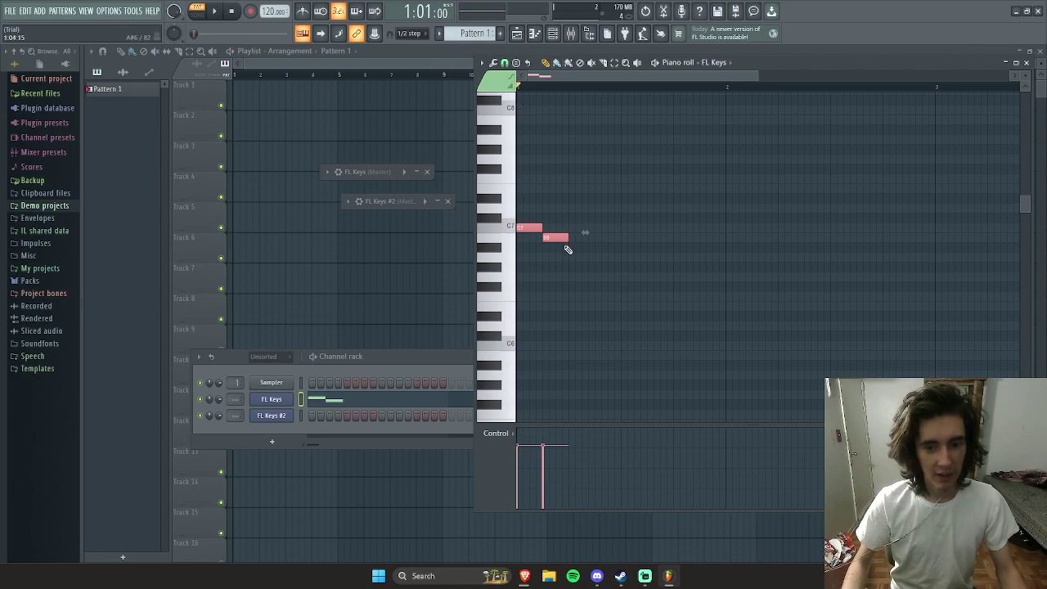
Step: Continue the descending melody with two-step notes A6 and G6 after the B6 note and play it back
click(575, 259)
click(601, 278)
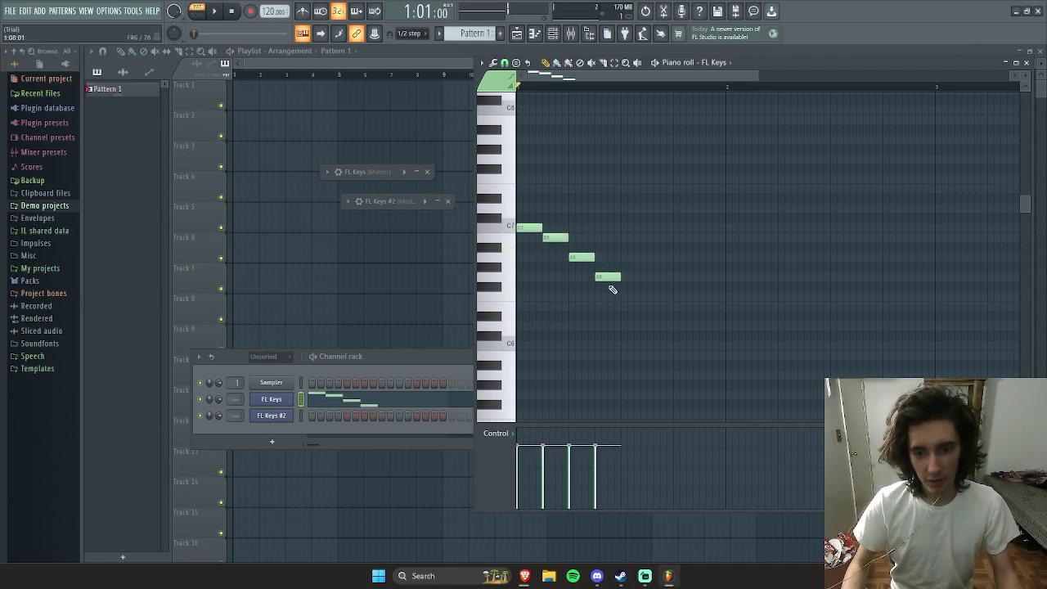
key(space)
key(space)
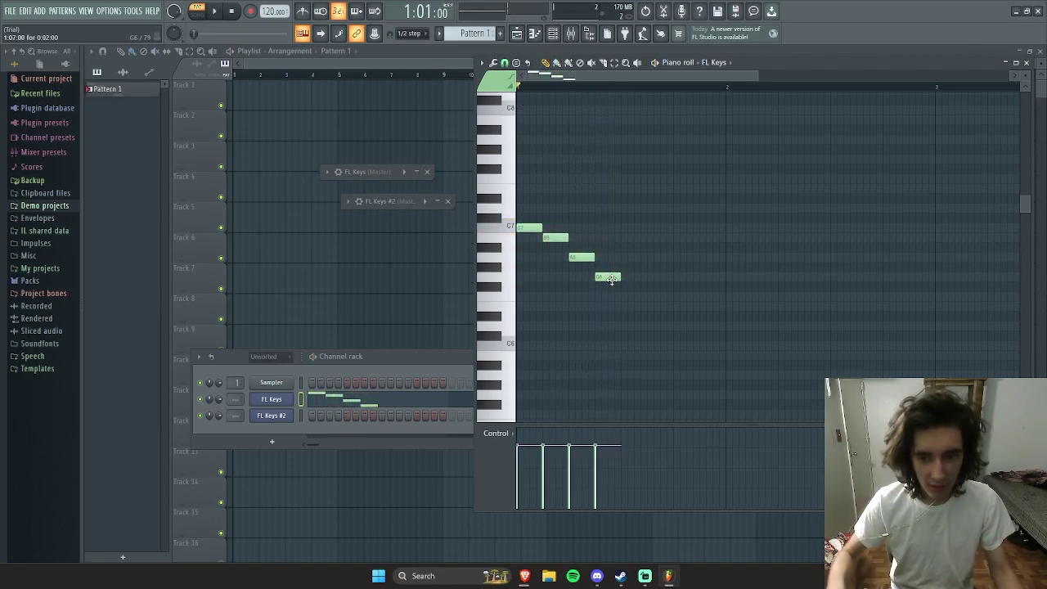
Step: Complete bar 1 of the melody with two-step notes A6, G6, C7 and D7 and play it back
click(626, 258)
click(652, 278)
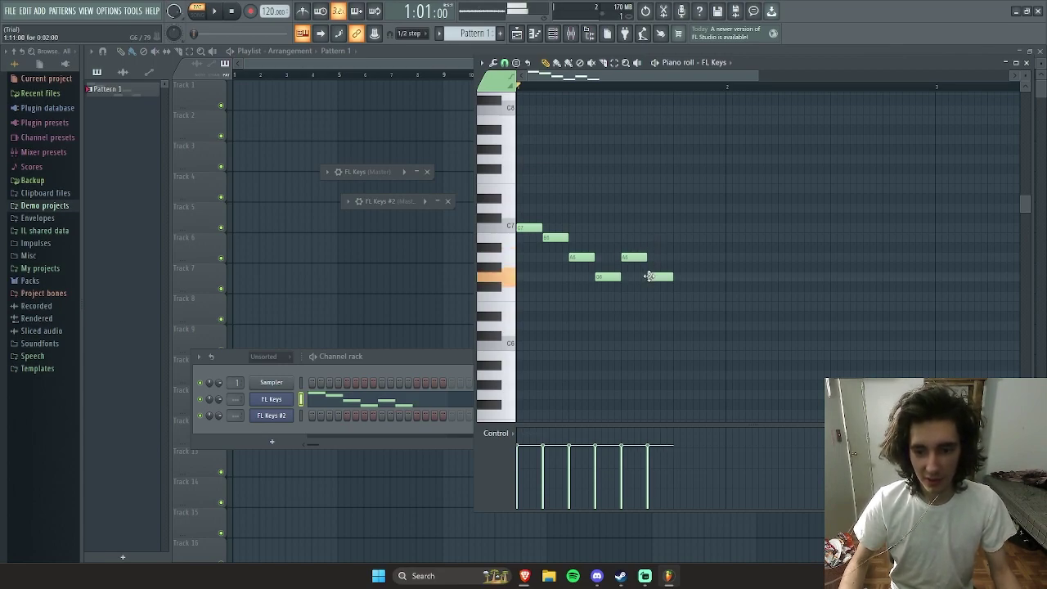
click(676, 229)
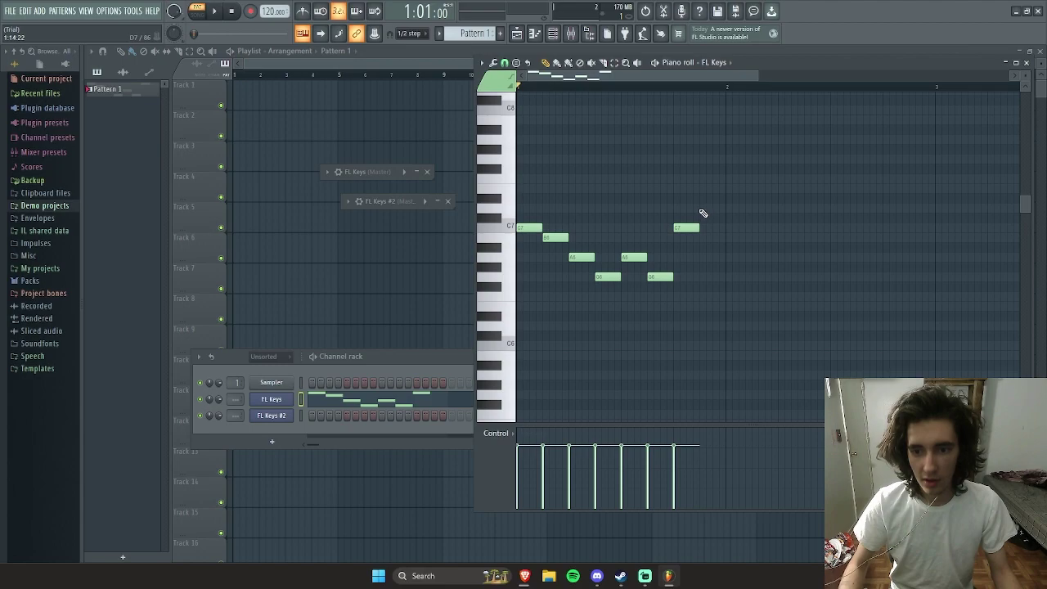
click(702, 210)
key(space)
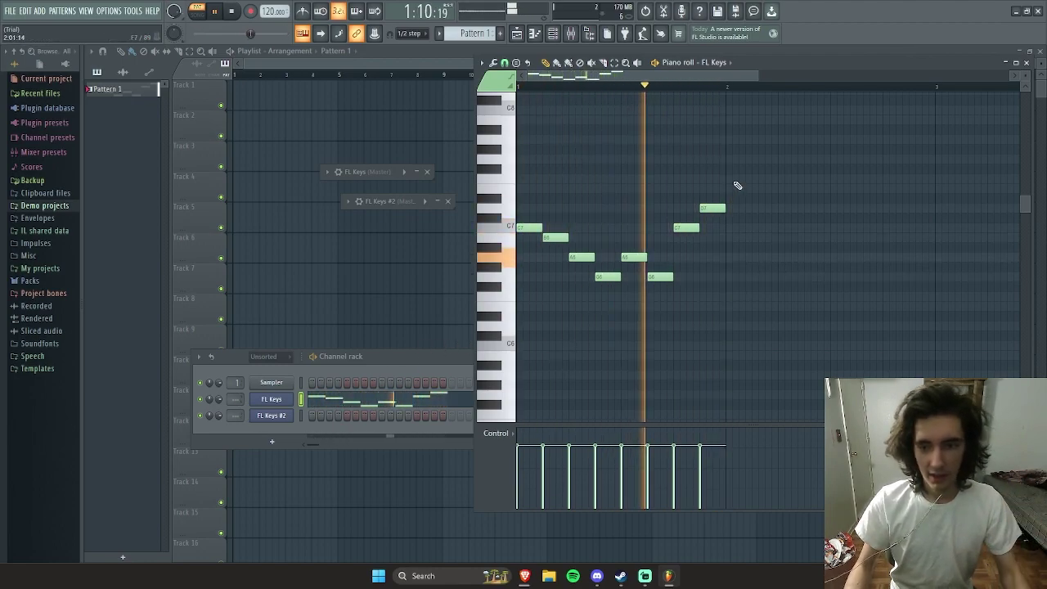
Step: Duplicate the whole bar 1 melody into bar 2 of the FL Keys piano roll
key(ctrl+a)
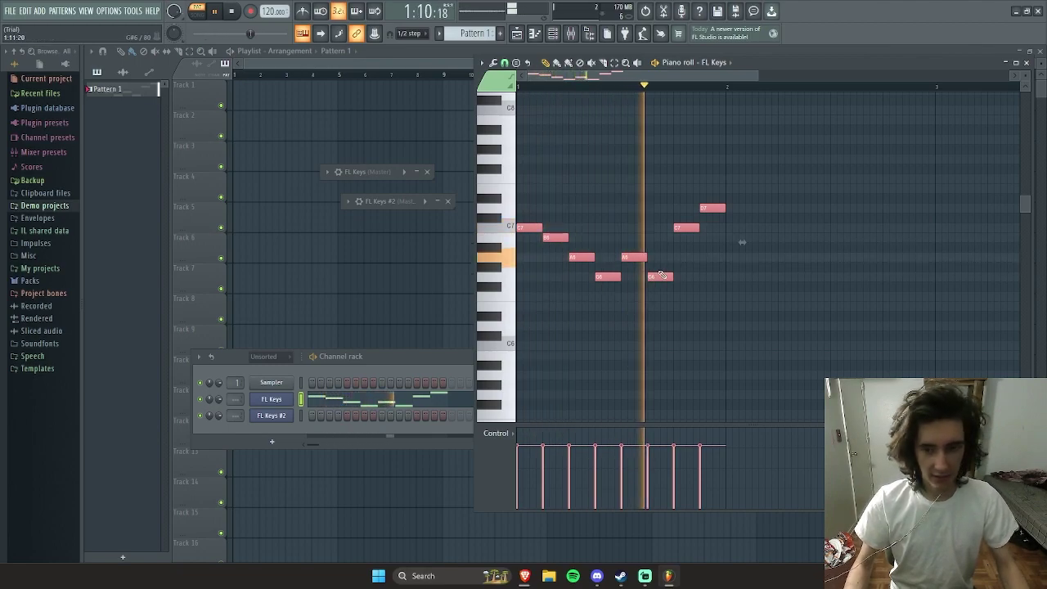
drag(636, 258, 842, 267)
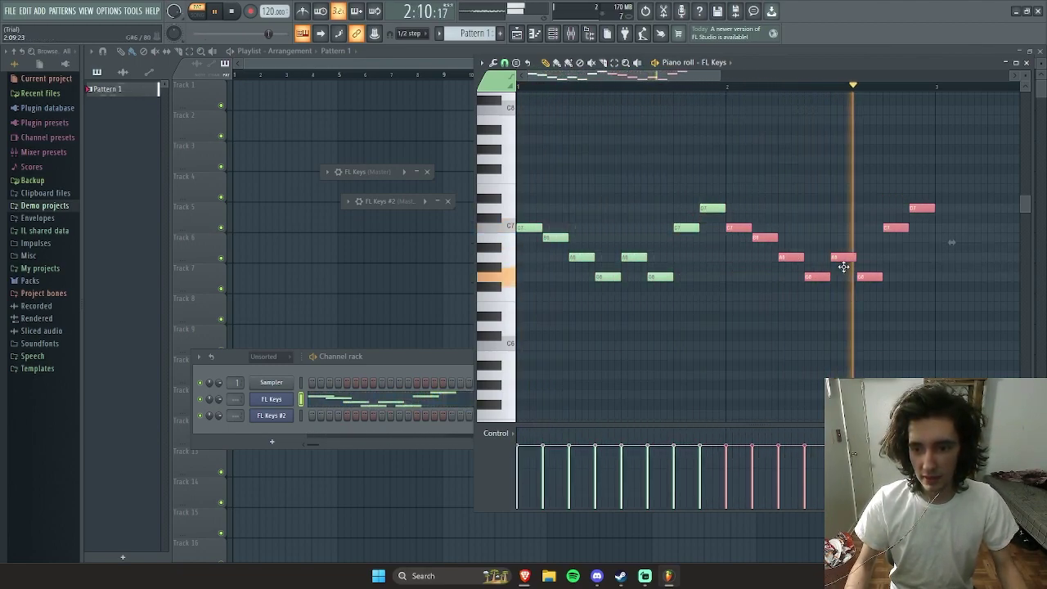
click(801, 340)
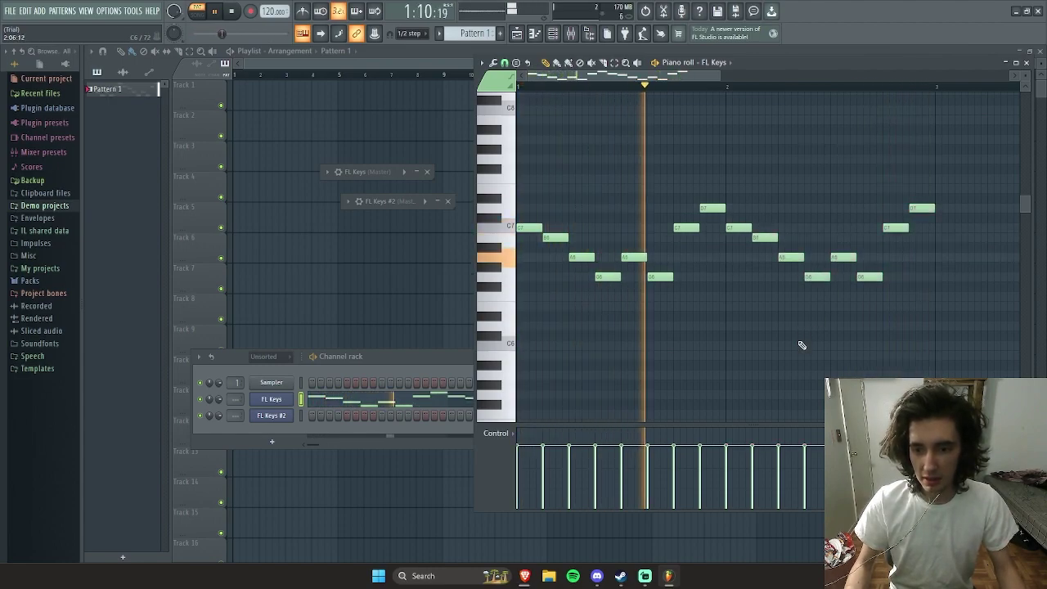
Step: Duplicate the two-bar FL Keys melody into bars 3 and 4 and listen to the four-bar pattern
scroll(823, 297, down, 2)
drag(869, 163, 551, 300)
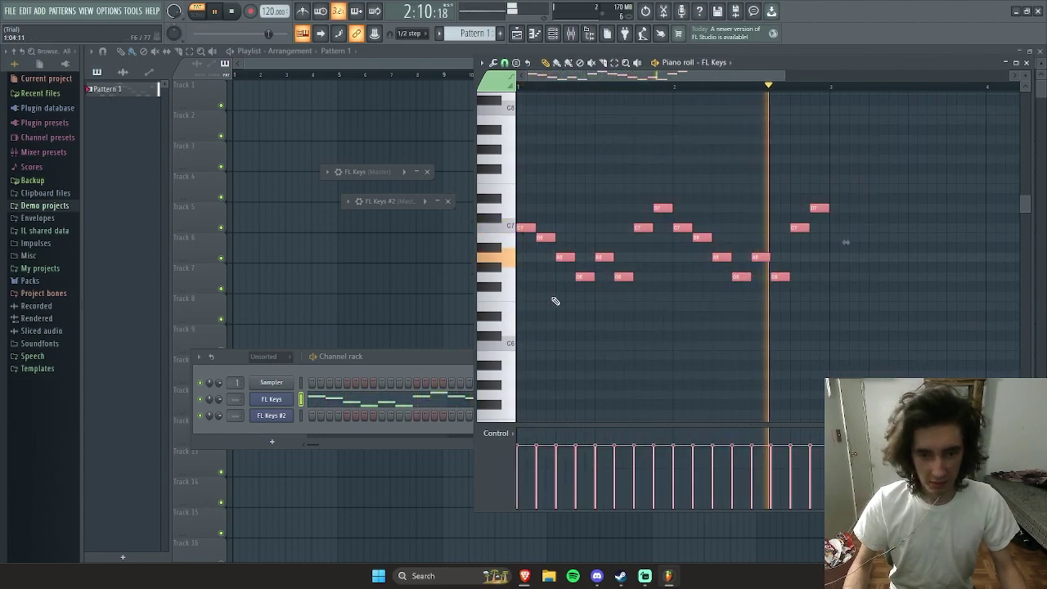
drag(724, 257, 1007, 259)
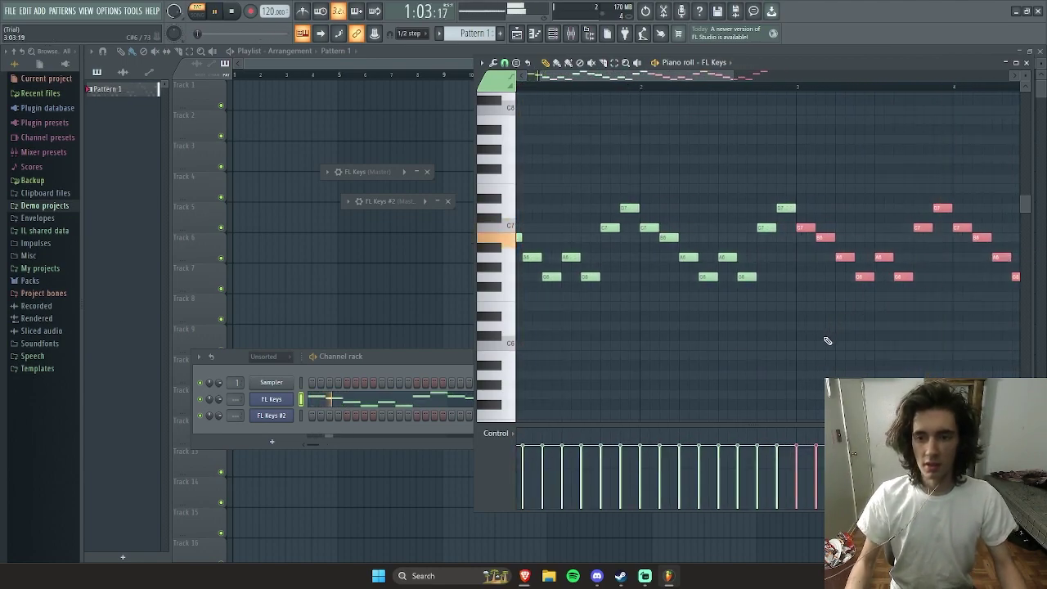
scroll(827, 340, up, 1)
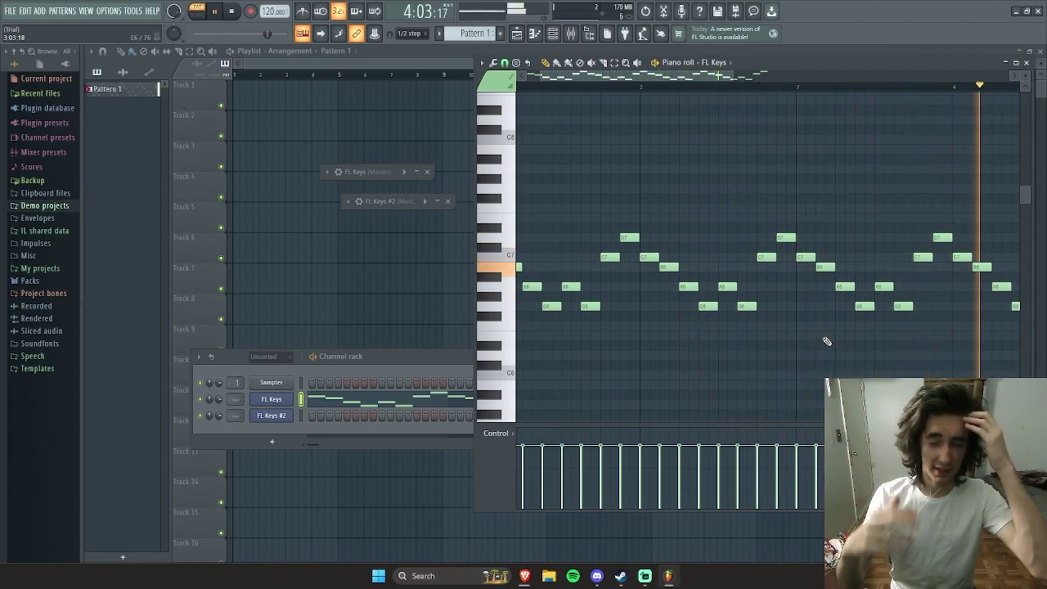
scroll(739, 362, down, 3)
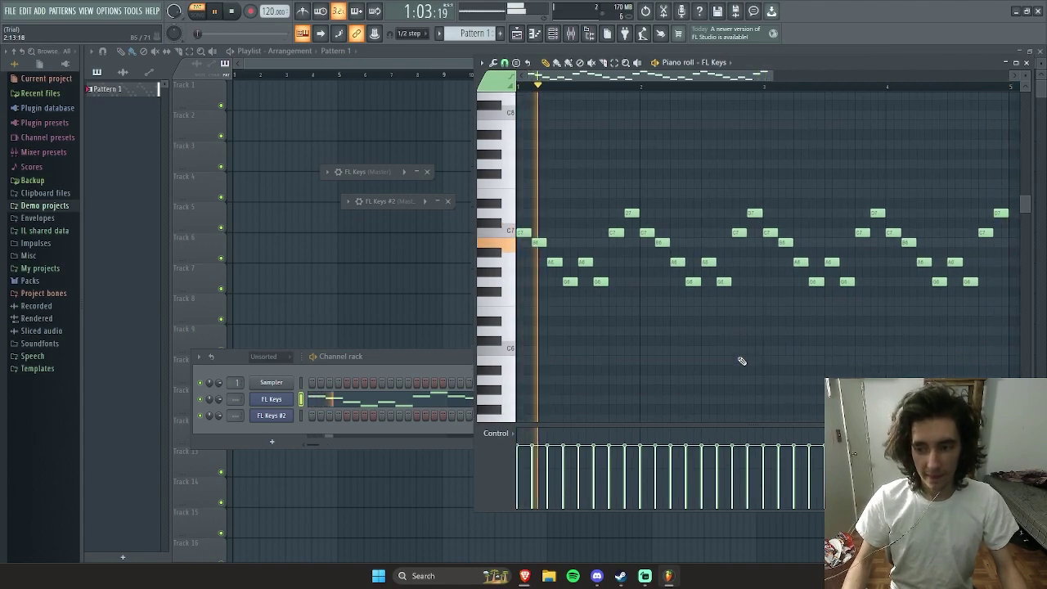
Step: Route the channels to their own mixer tracks and delete the Sampler channel, leaving FL Keys on track 1 and FL Keys #2 on track 2
drag(464, 379, 949, 378)
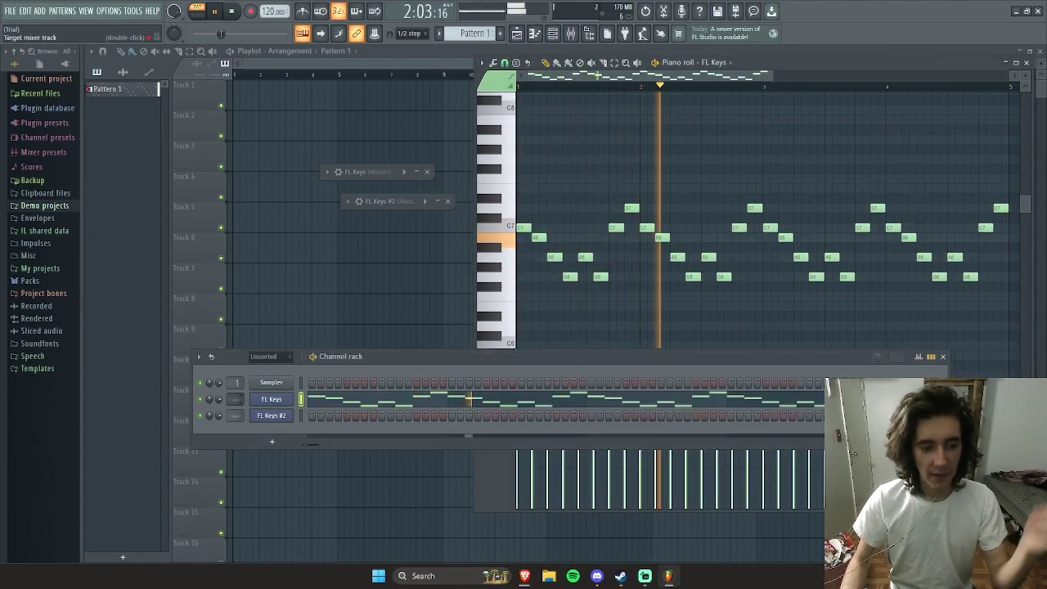
right_click(271, 400)
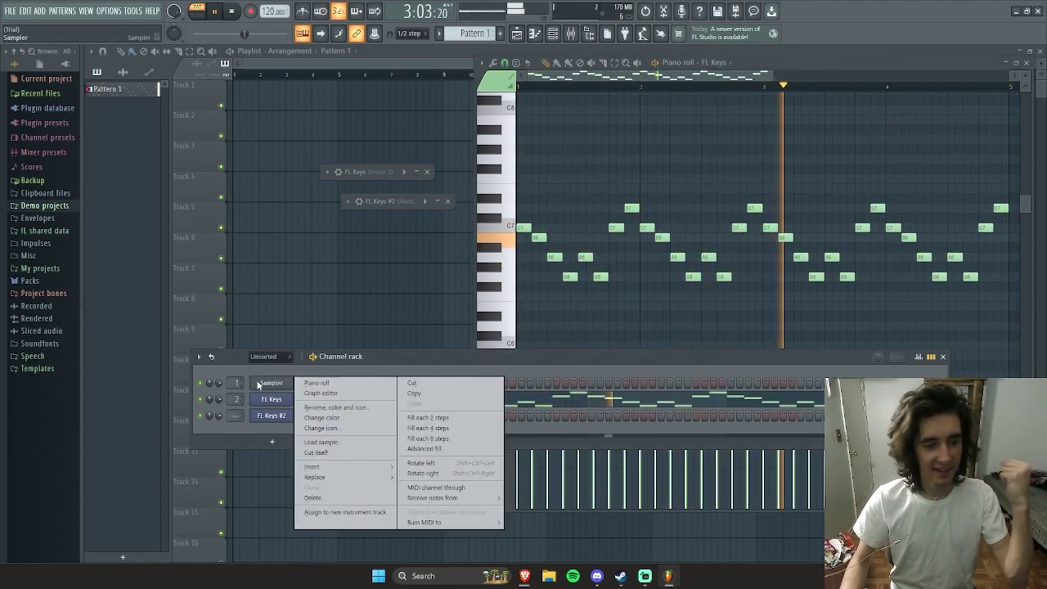
click(342, 498)
click(562, 321)
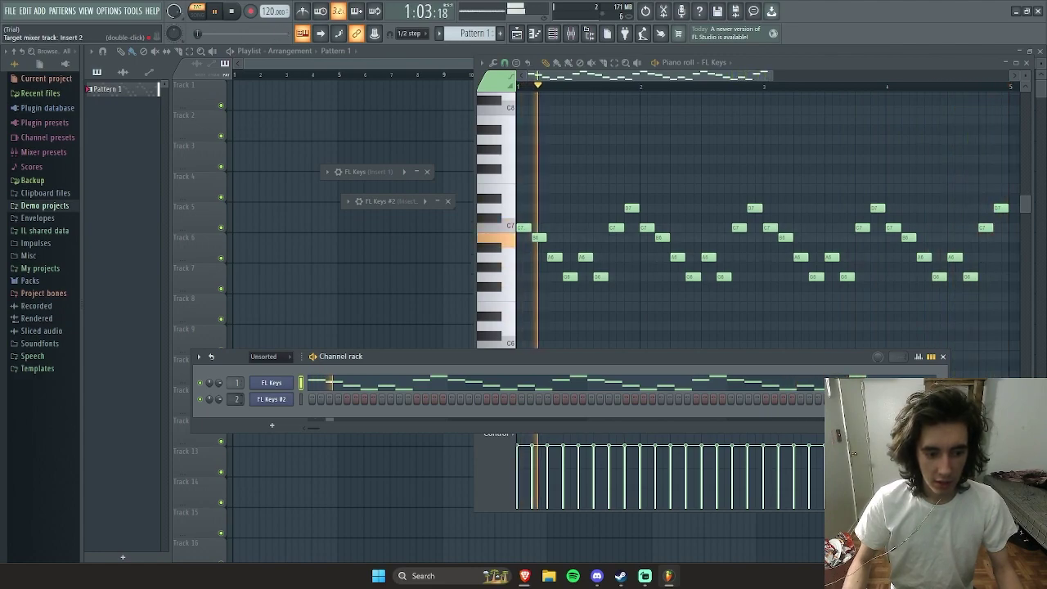
Step: Mute the FL Keys channel, stop playback and show FL Keys #2 in the piano roll
click(273, 399)
click(272, 399)
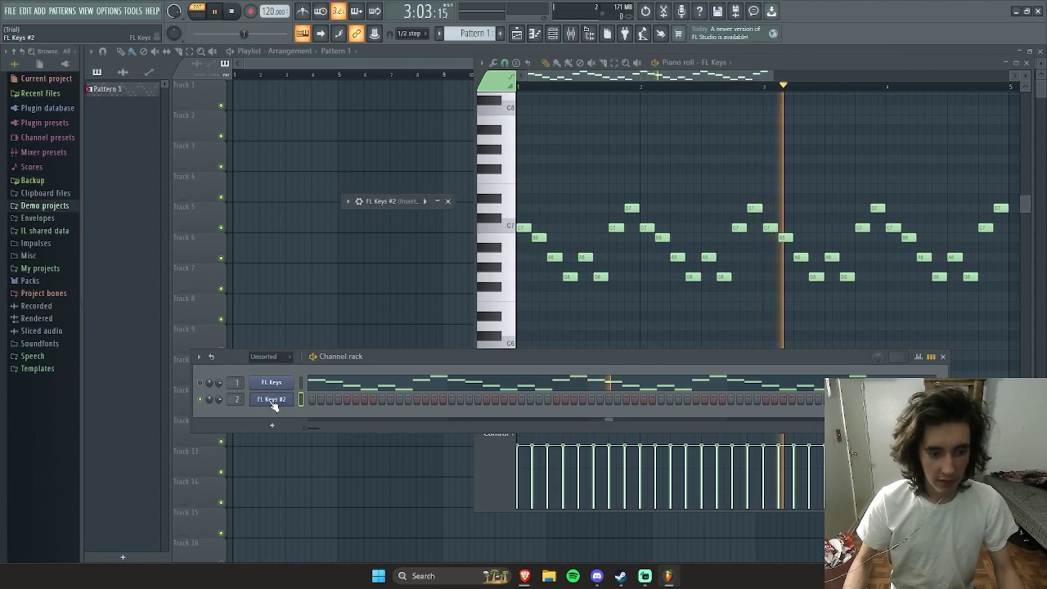
key(space)
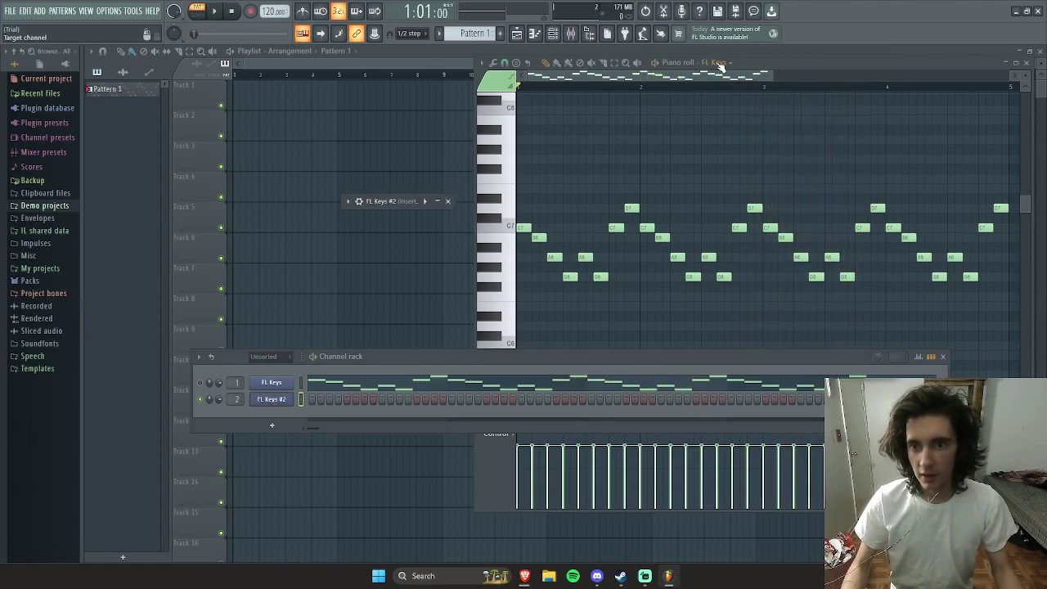
click(720, 65)
click(724, 95)
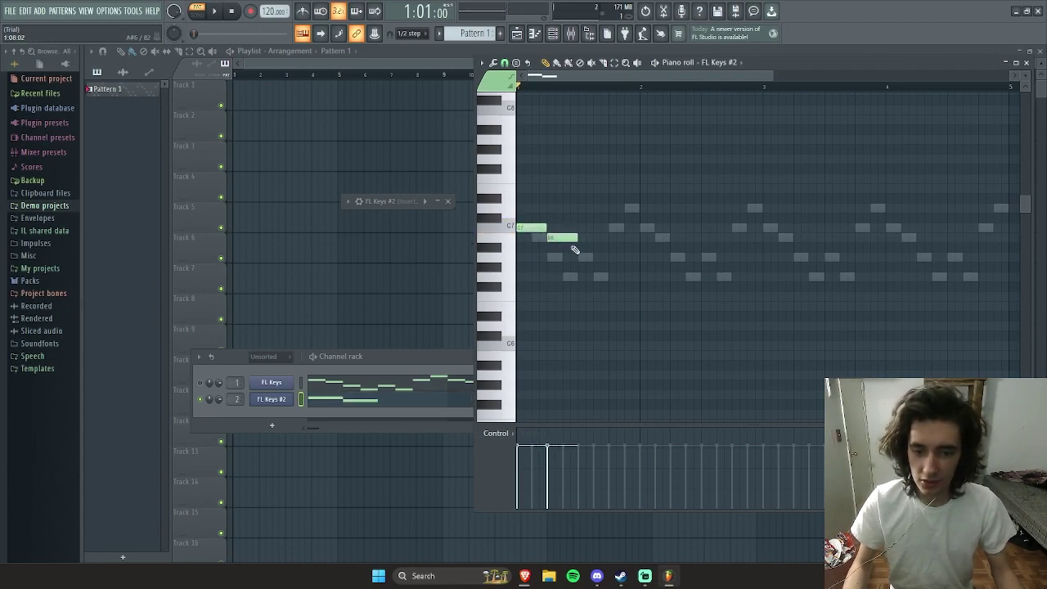
Step: Fill bar 1 of FL Keys #2 with one-beat notes C7, B6, D7 and E7 and play it back
key(space)
key(space)
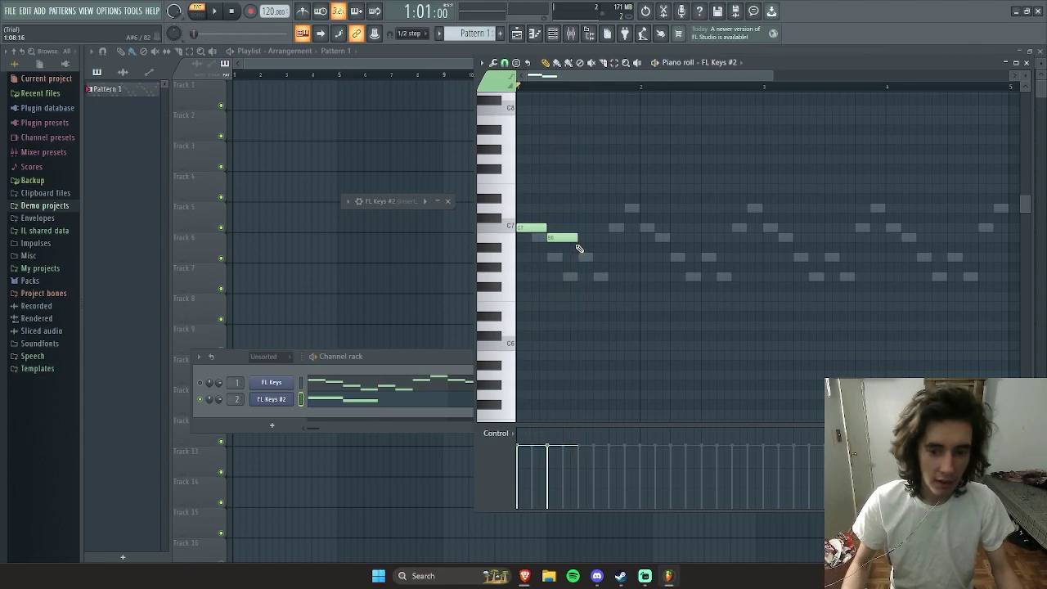
key(space)
click(615, 189)
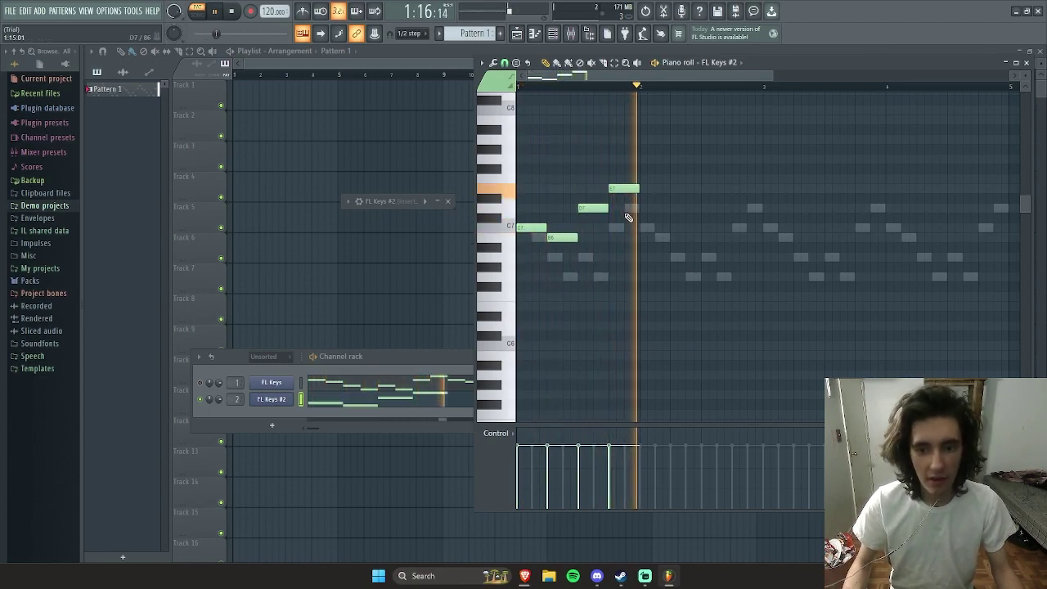
Step: Fill bar 2 of FL Keys #2 with one-beat notes D7, C7, A6 and G6
click(646, 208)
click(676, 228)
click(709, 257)
click(737, 277)
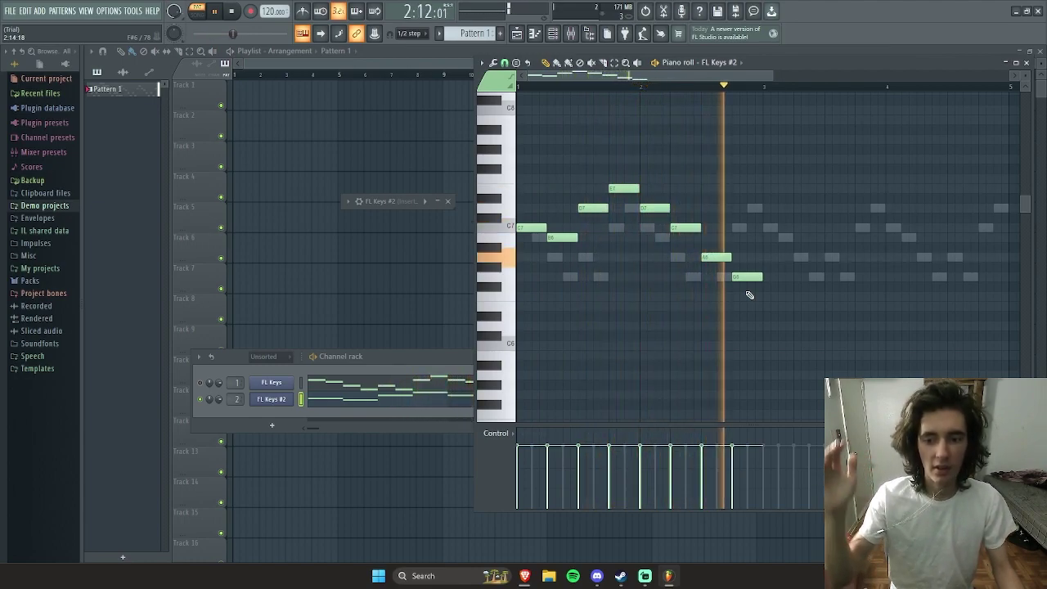
Step: Duplicate the two-bar FL Keys #2 melody into bars 3 and 4 and play back the result
drag(790, 134, 518, 311)
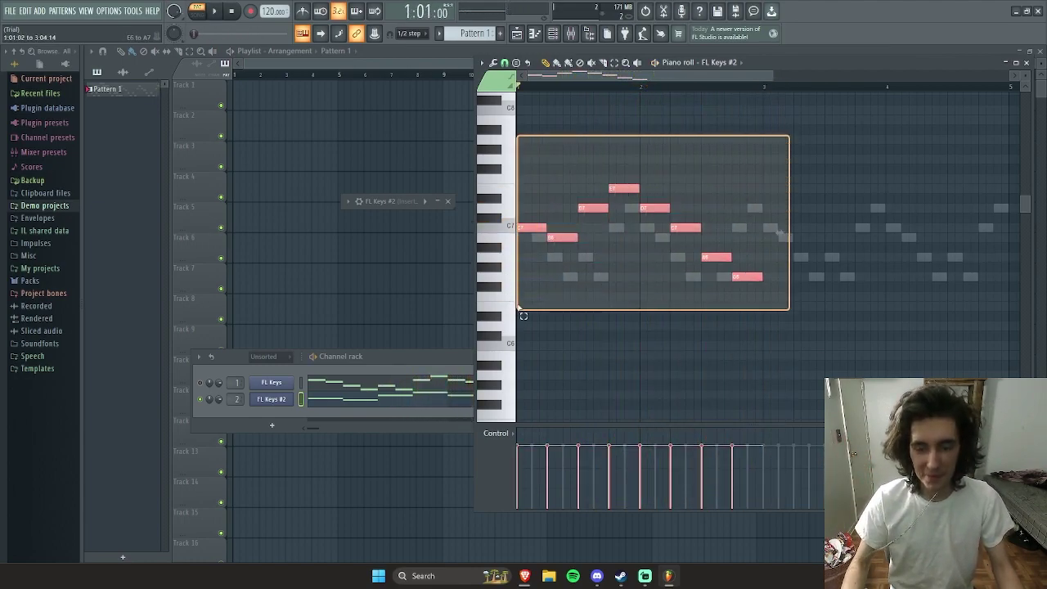
drag(572, 237, 806, 246)
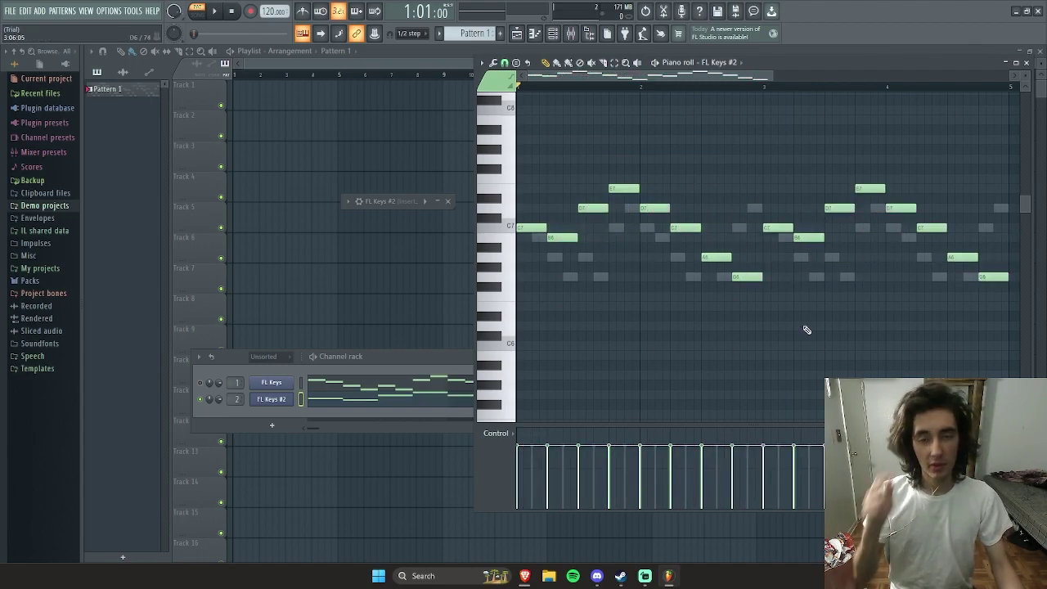
key(space)
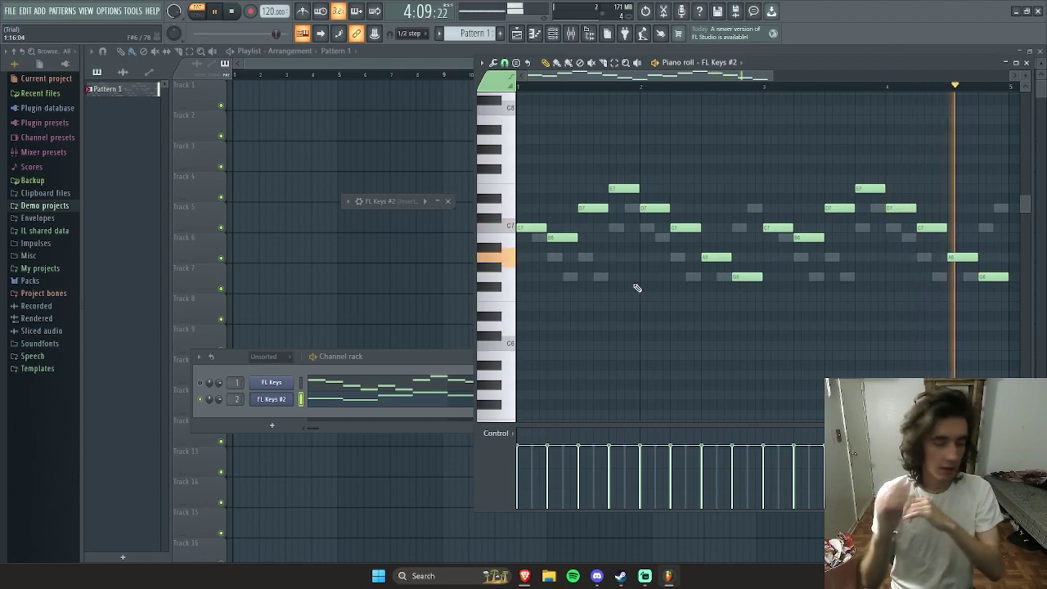
key(space)
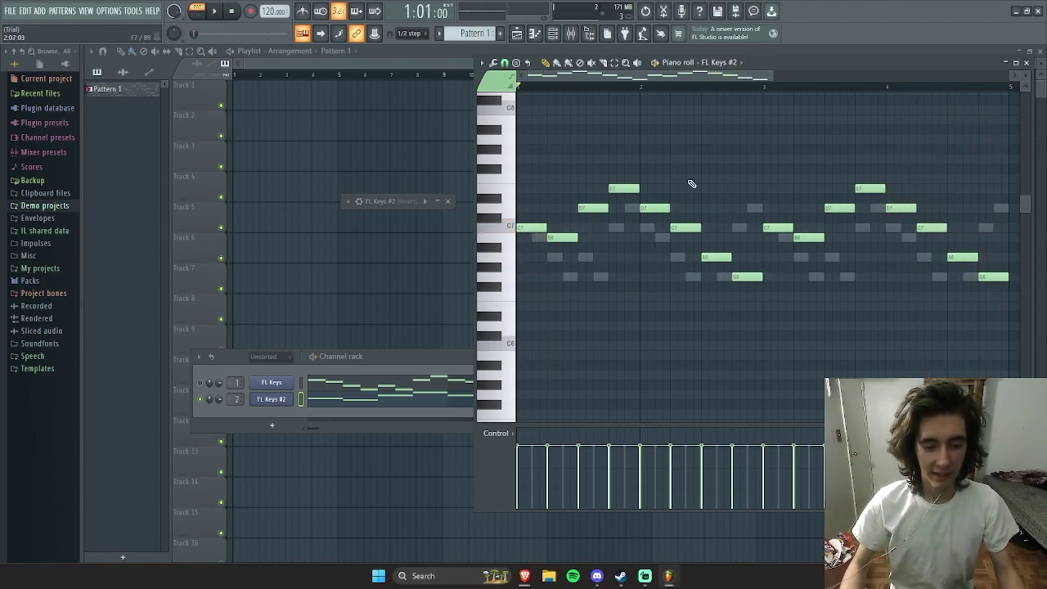
Step: Bring the channel rack forward and browse the Misc folder, drum packs, effect plugin presets and mixer presets
drag(772, 70, 762, 64)
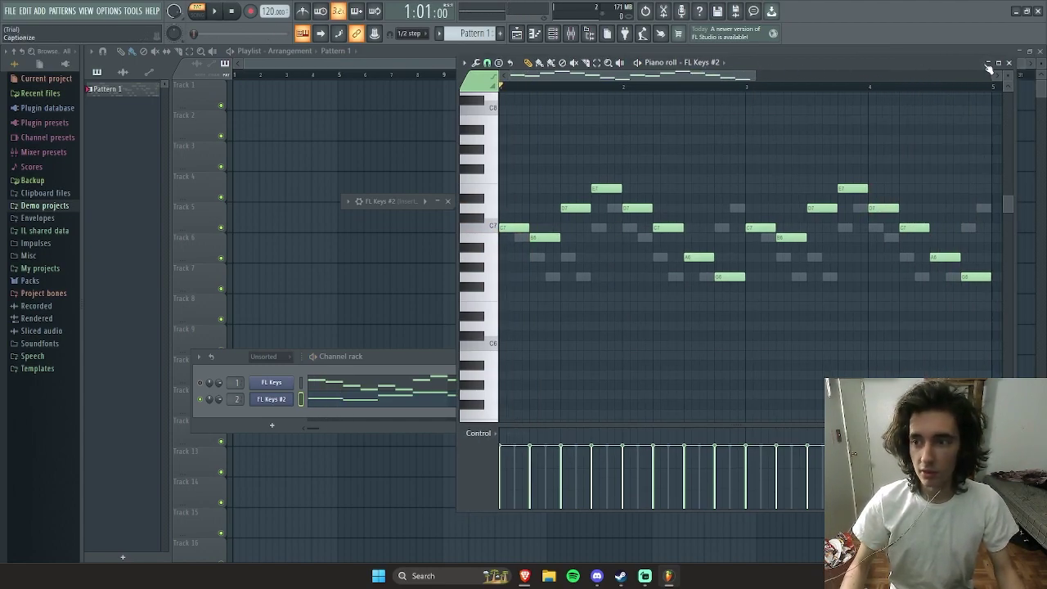
click(396, 356)
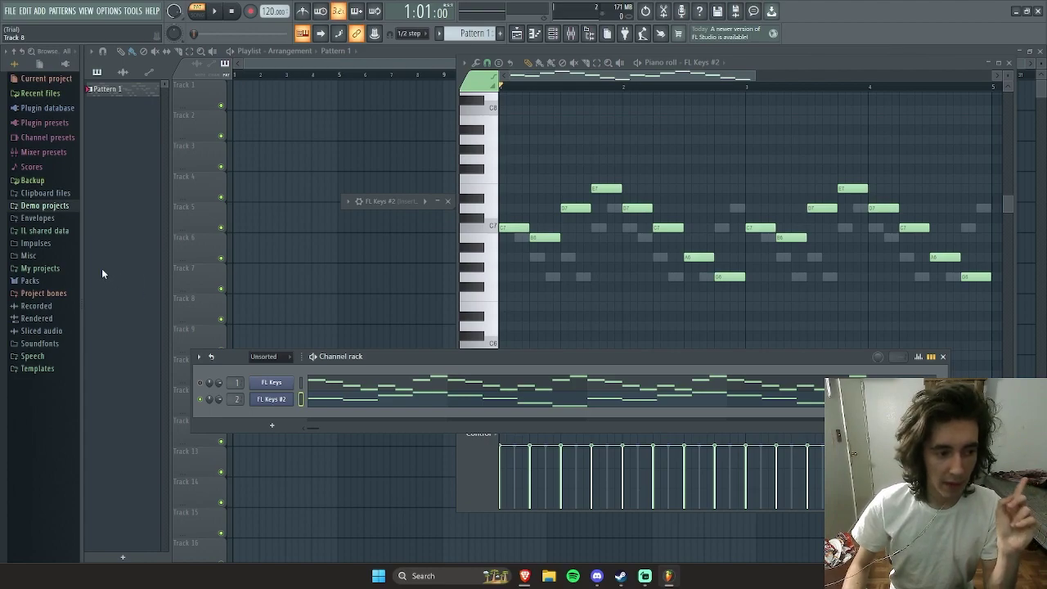
click(52, 256)
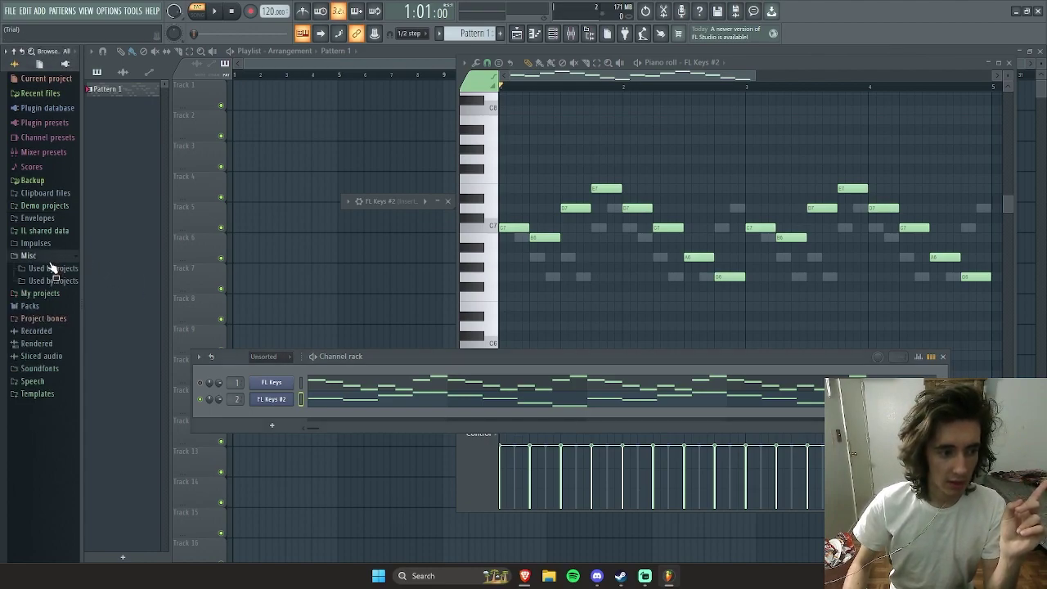
click(33, 280)
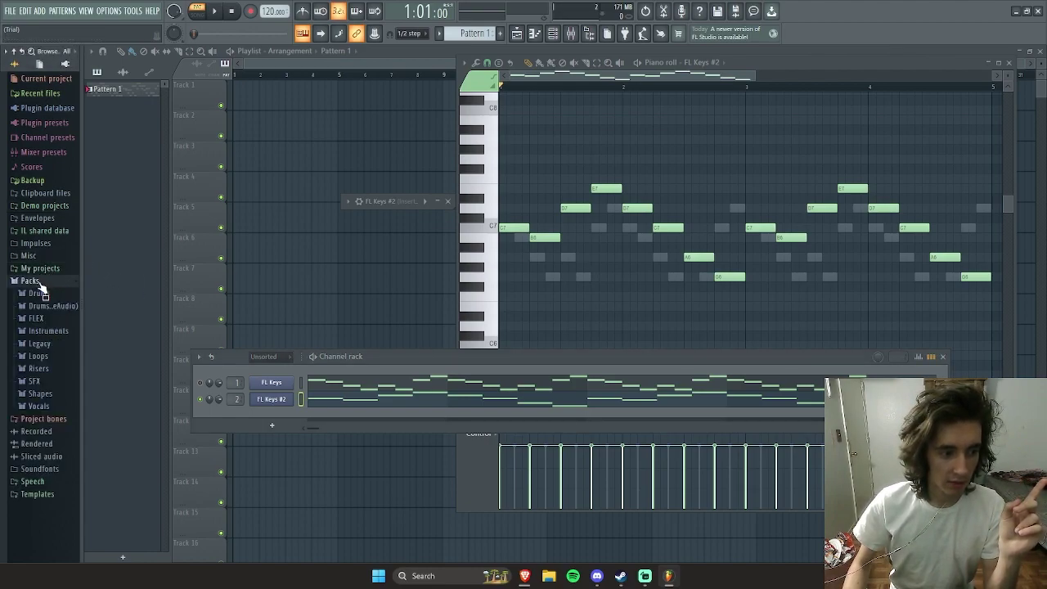
click(39, 293)
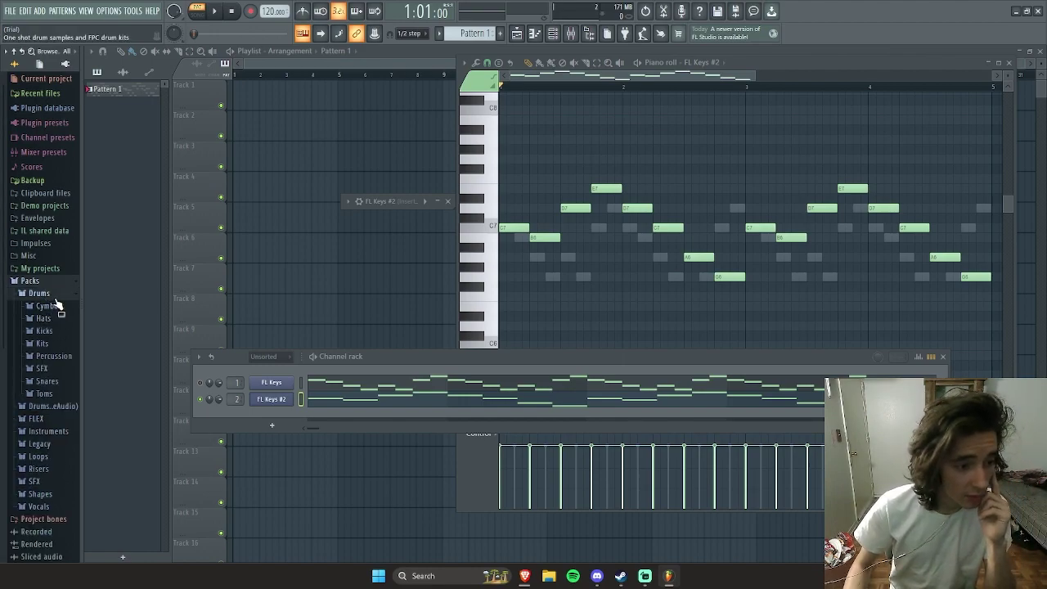
click(45, 293)
click(46, 125)
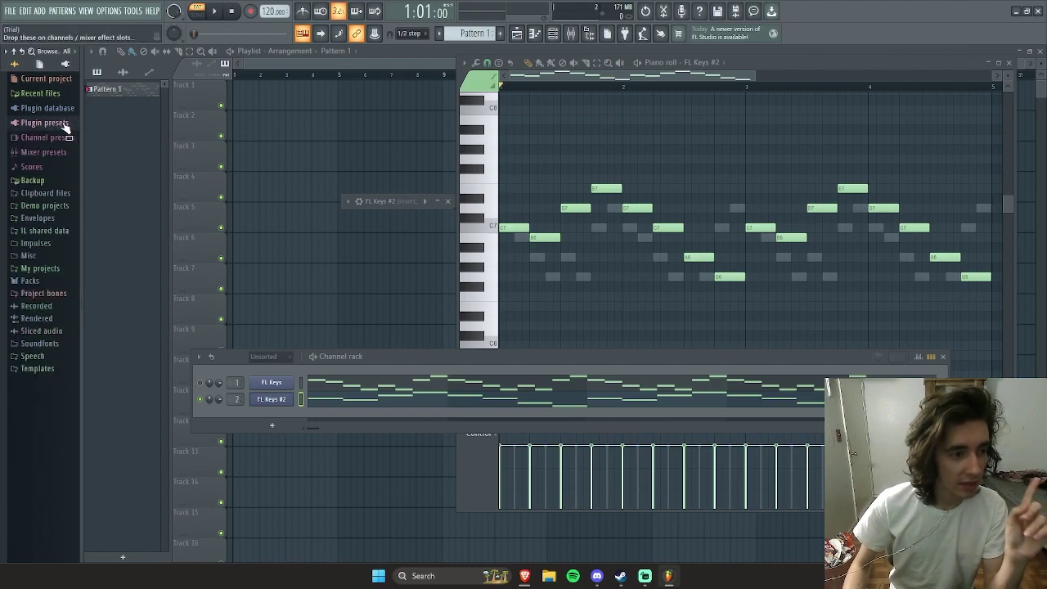
click(43, 136)
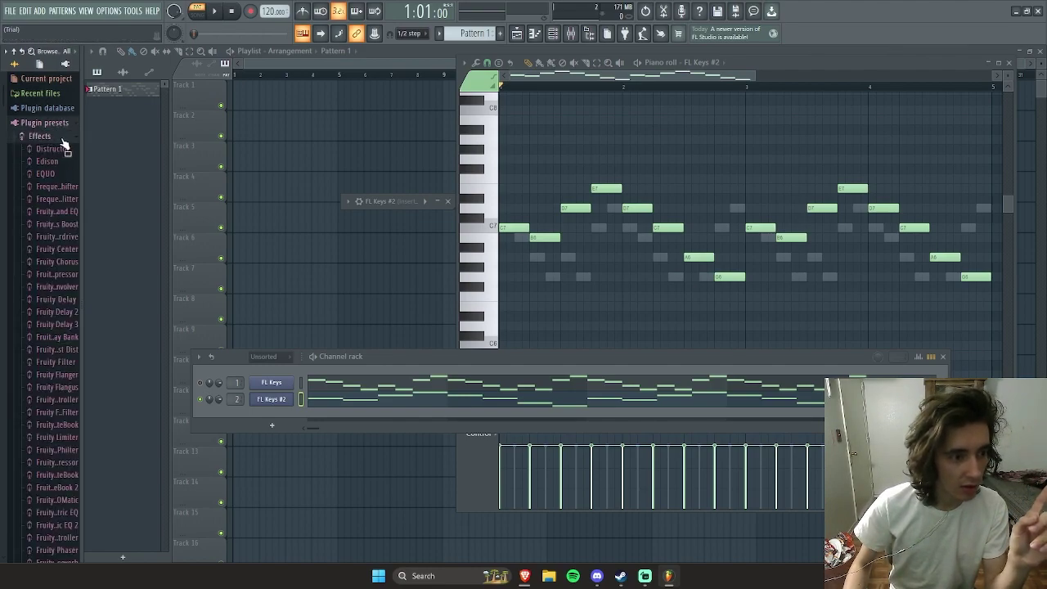
click(62, 138)
click(69, 126)
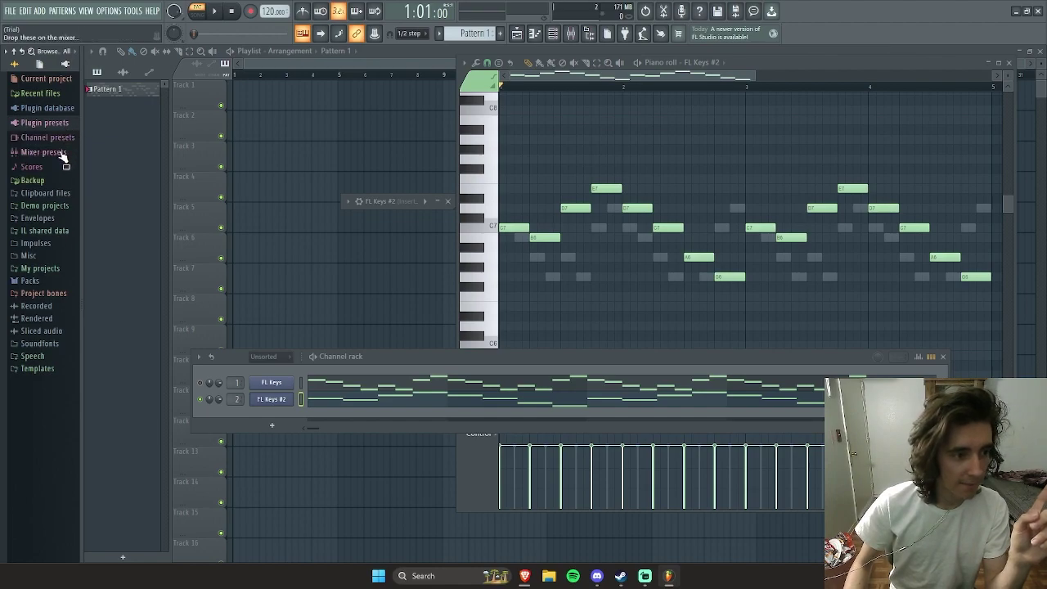
click(59, 154)
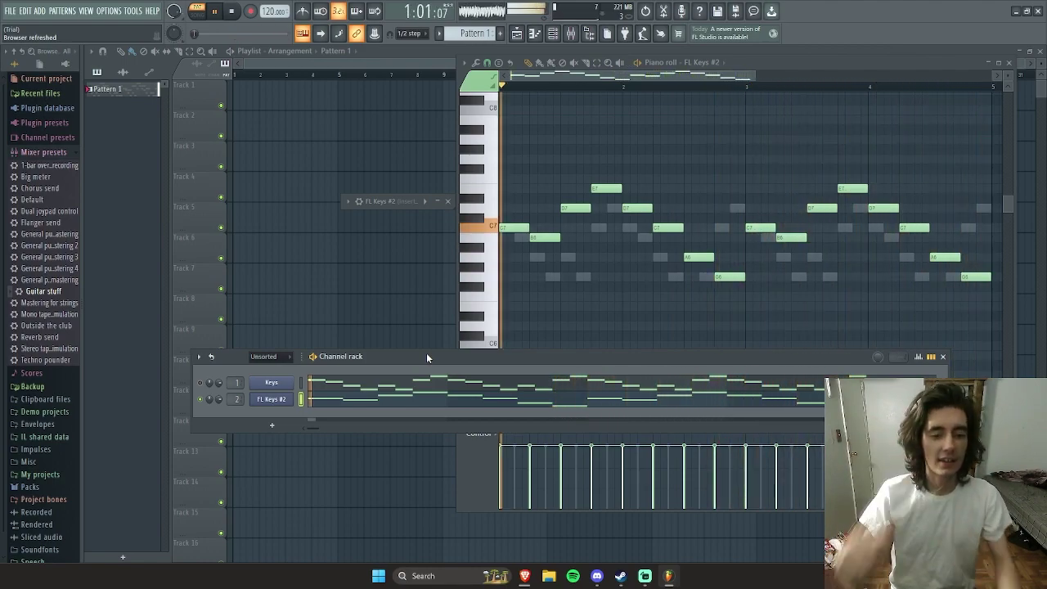
Step: Play back FL Keys #2, mute it, enable the Keys channel and play that melody on its own
key(space)
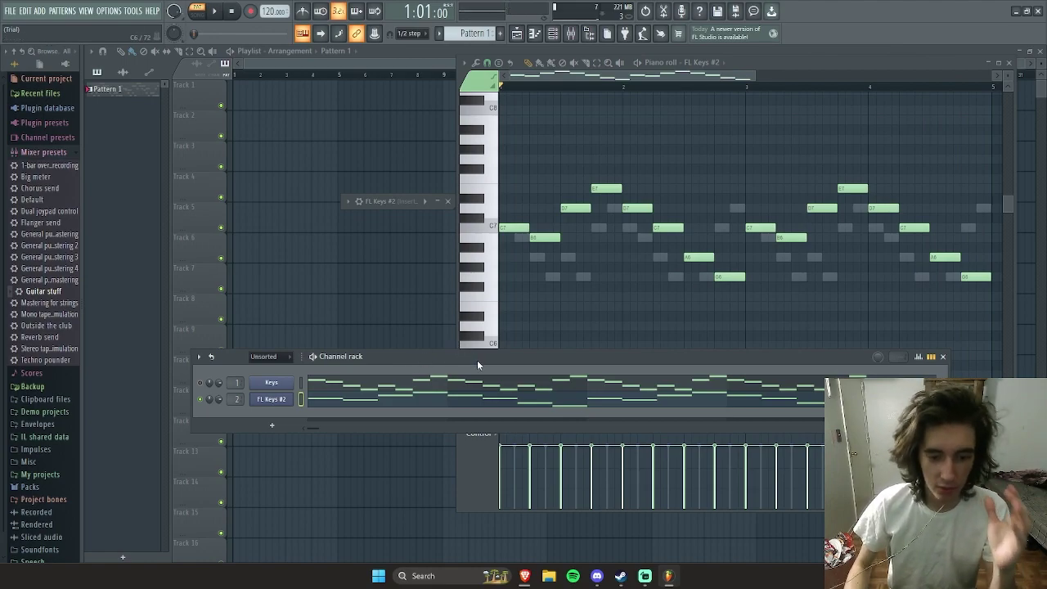
drag(478, 361, 463, 359)
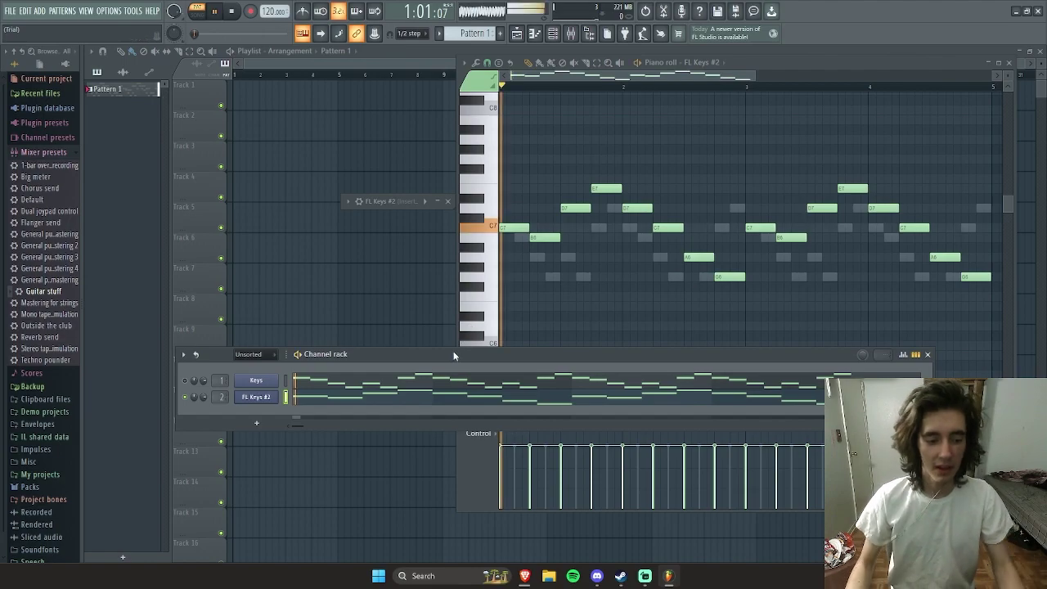
key(space)
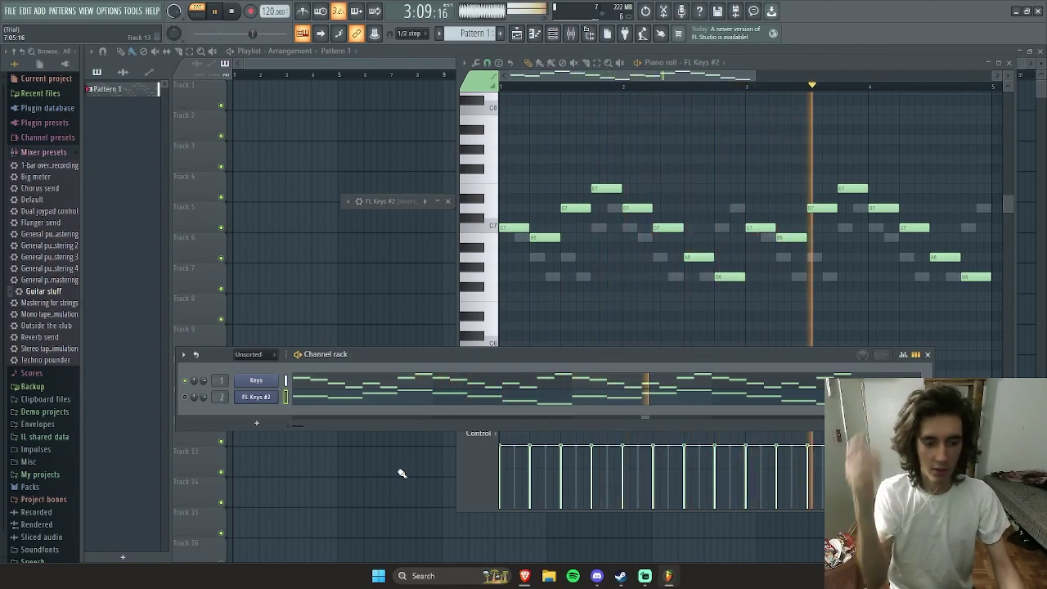
key(space)
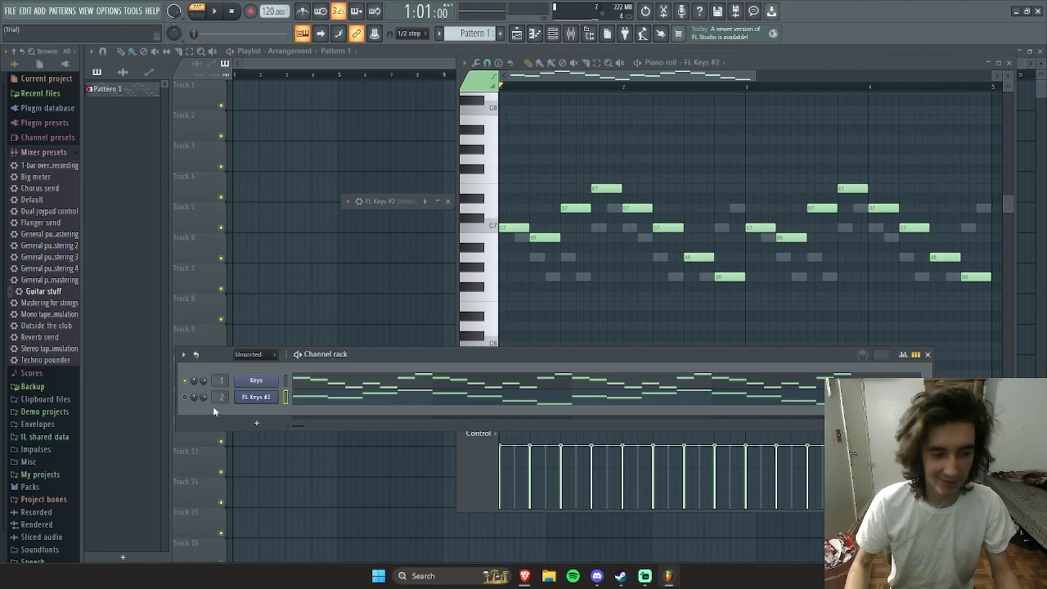
click(261, 424)
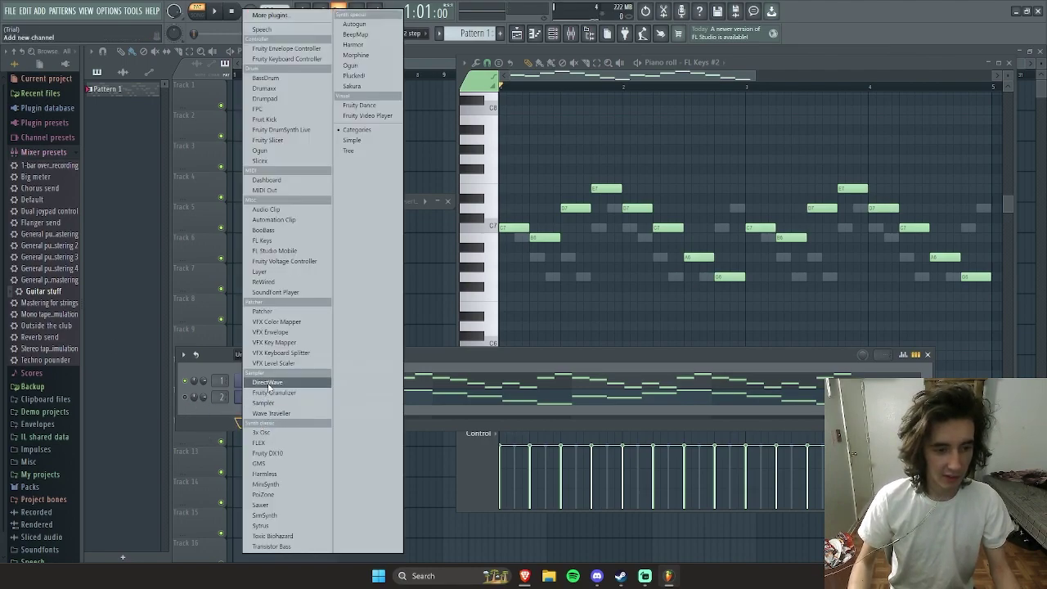
click(201, 418)
scroll(49, 278, down, 1)
scroll(61, 245, up, 1)
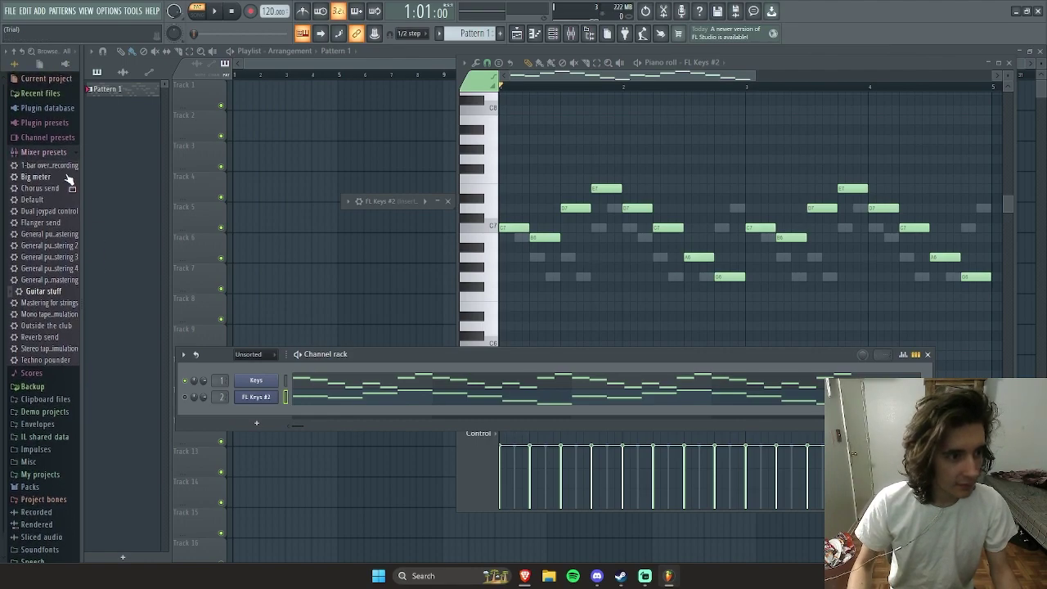
Step: Find Grv Ride 03 among the Cymbals in the Drums packs and add it as a new channel
click(72, 152)
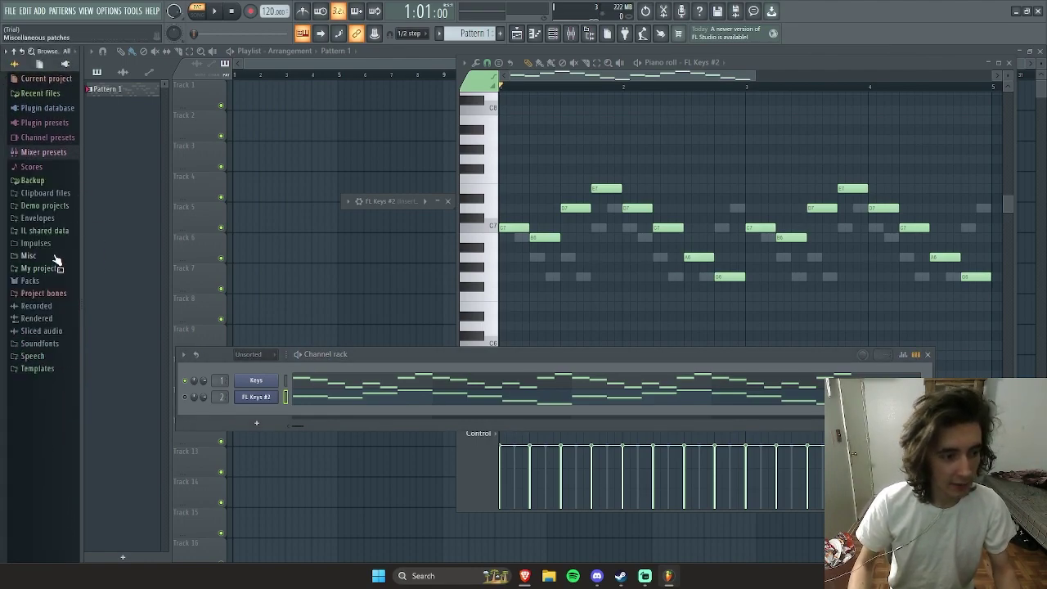
click(49, 284)
click(39, 293)
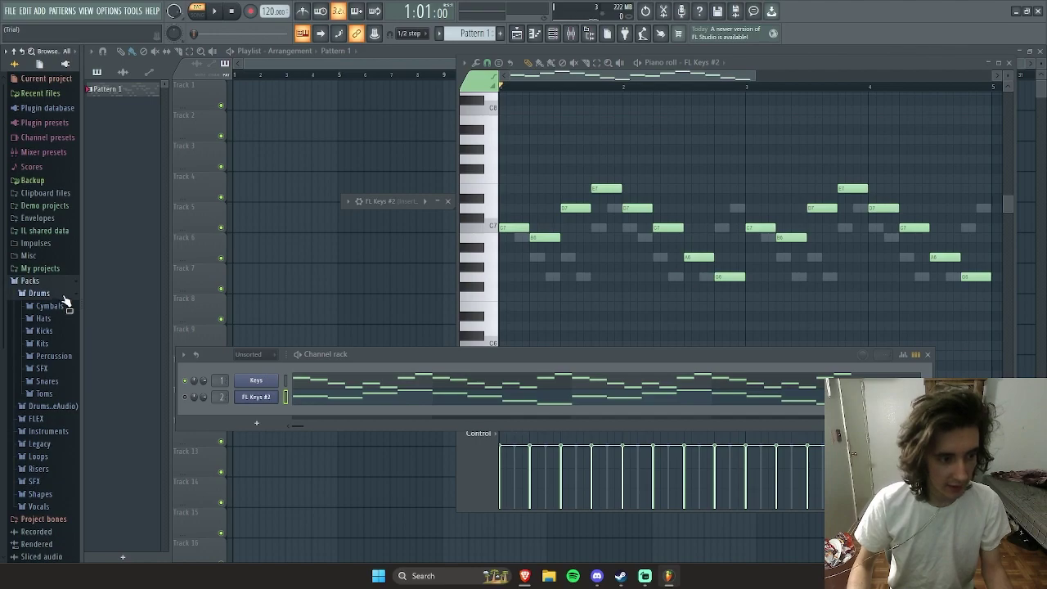
click(61, 296)
click(67, 298)
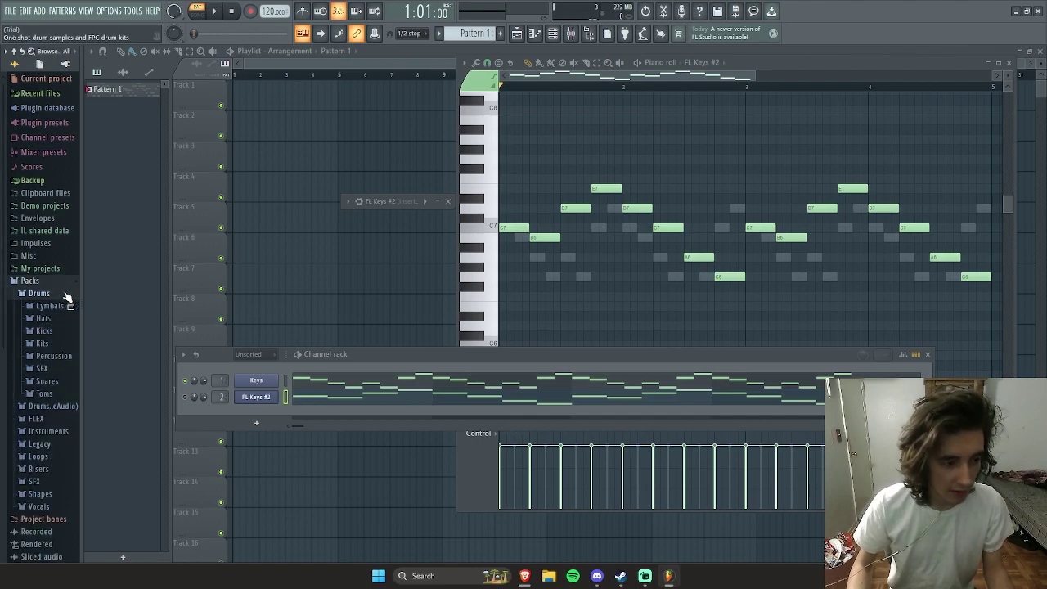
click(49, 306)
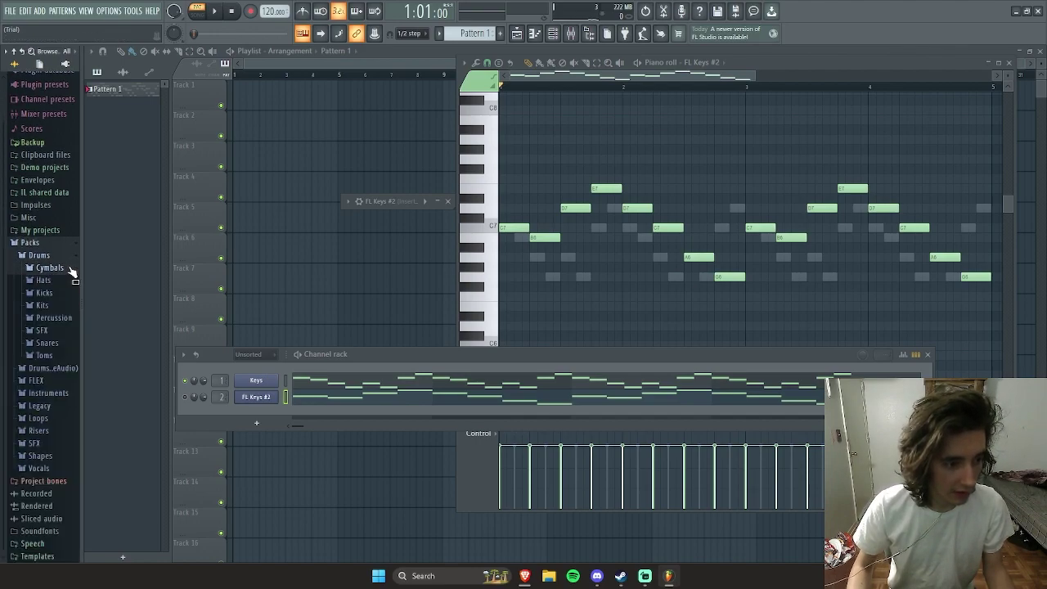
click(72, 272)
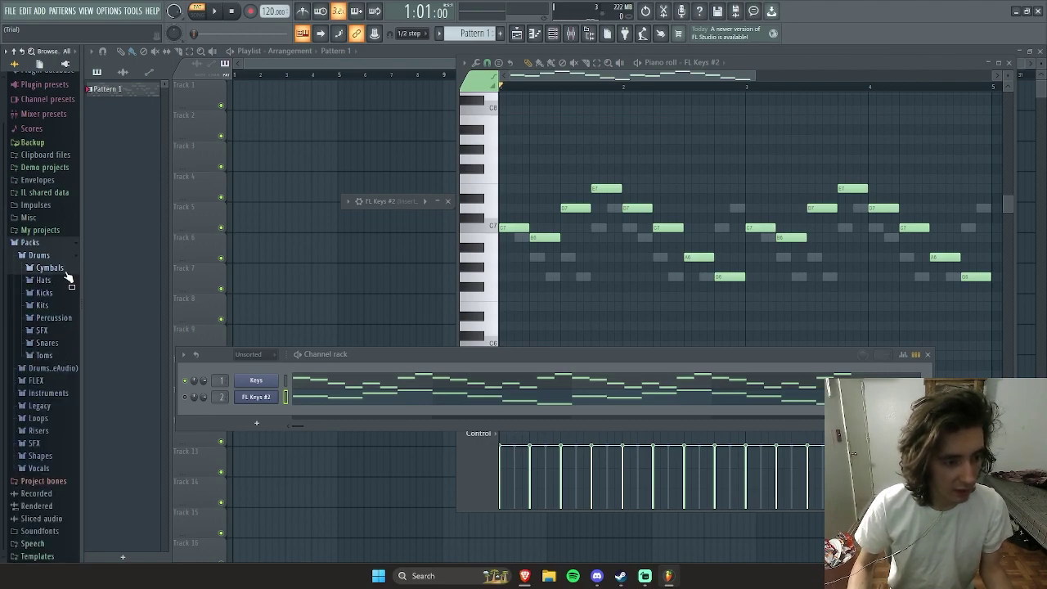
click(65, 271)
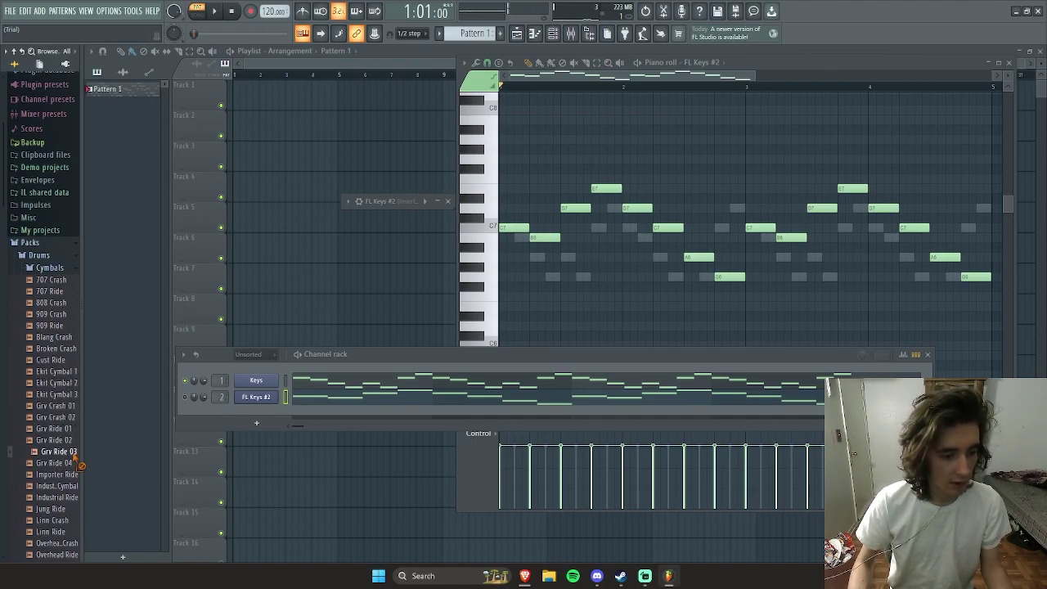
drag(252, 414, 225, 416)
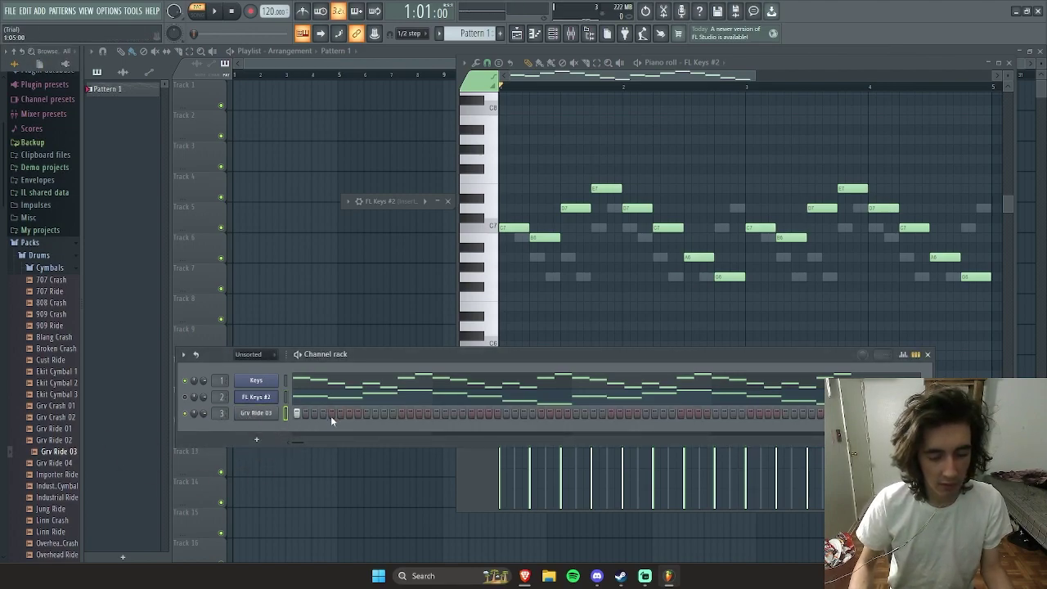
Step: Start playback and program Grv Ride 03 hits on beats 1, 2 and 3 of each of the four bars
key(space)
click(368, 414)
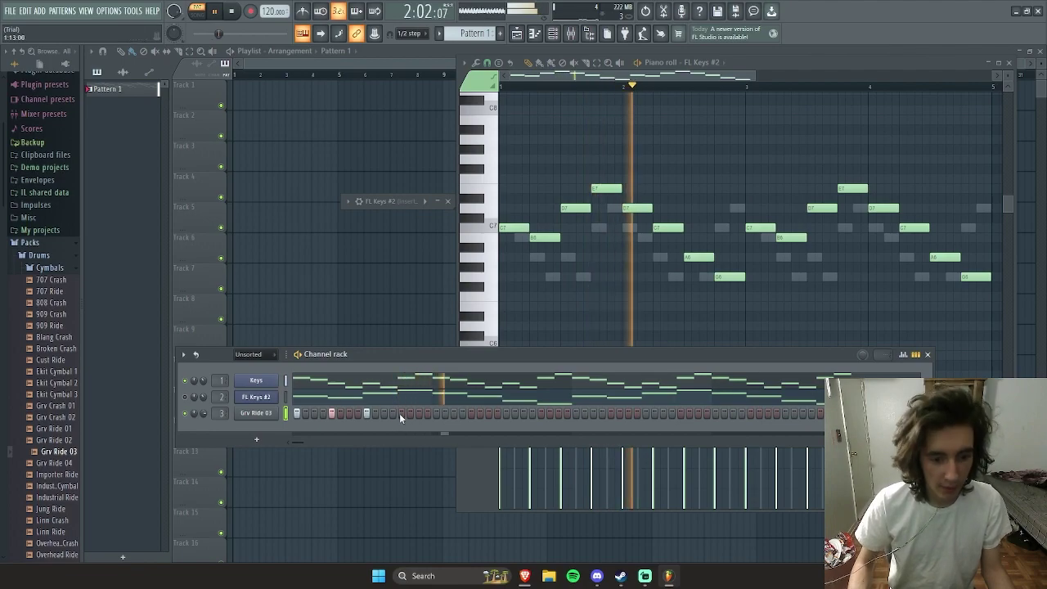
click(436, 413)
click(471, 414)
click(505, 414)
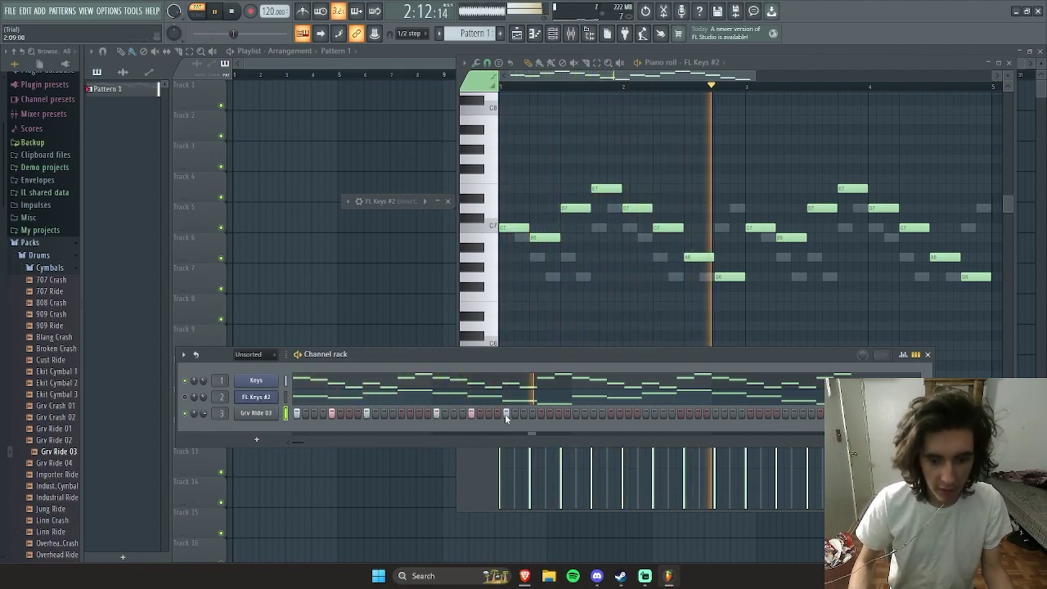
click(575, 414)
click(611, 414)
click(646, 414)
click(716, 414)
click(750, 414)
click(785, 413)
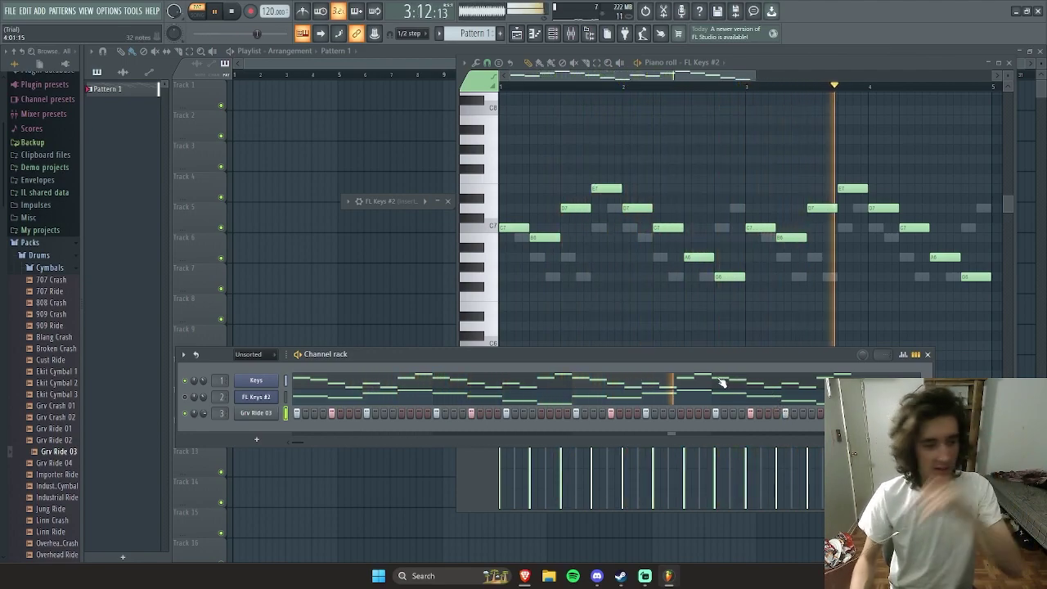
Step: Raise the Grv Ride 03 sample's time-stretching pitch shift to +1200 cents and minimize its channel settings
scroll(49, 370, down, 6)
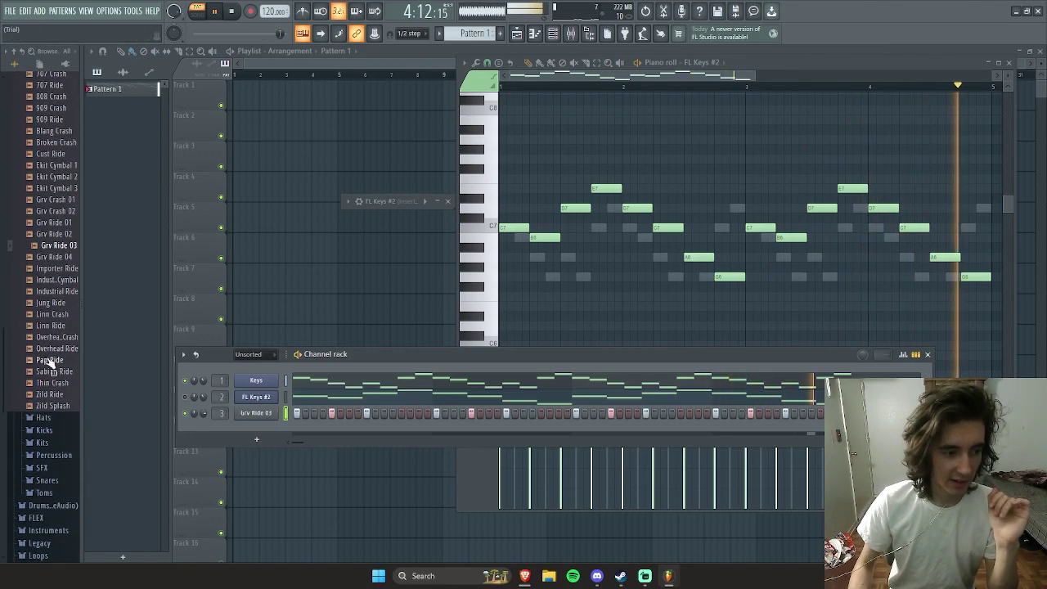
click(257, 413)
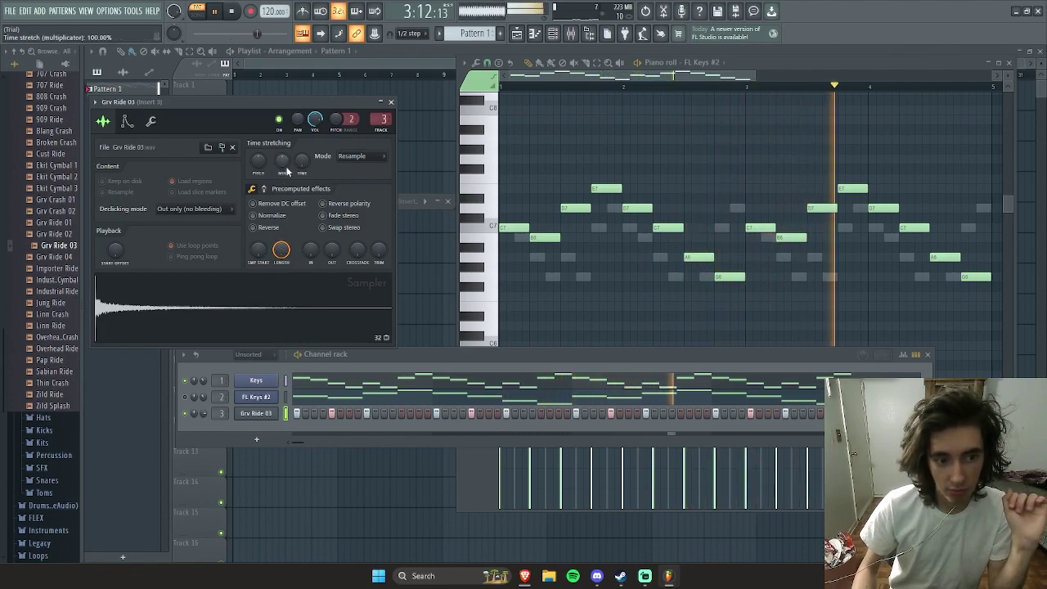
drag(258, 162, 272, 168)
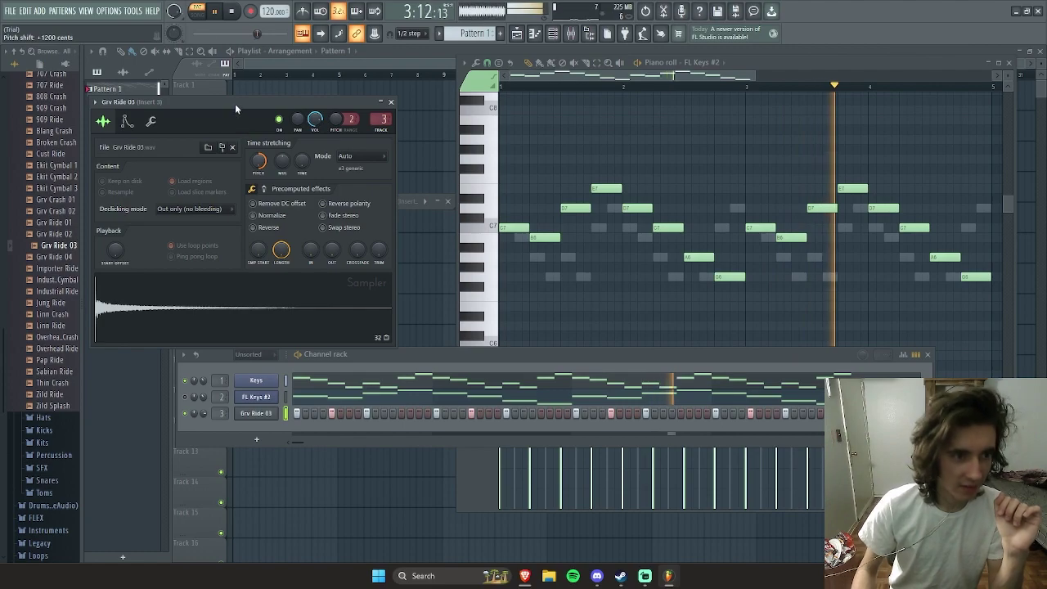
click(380, 102)
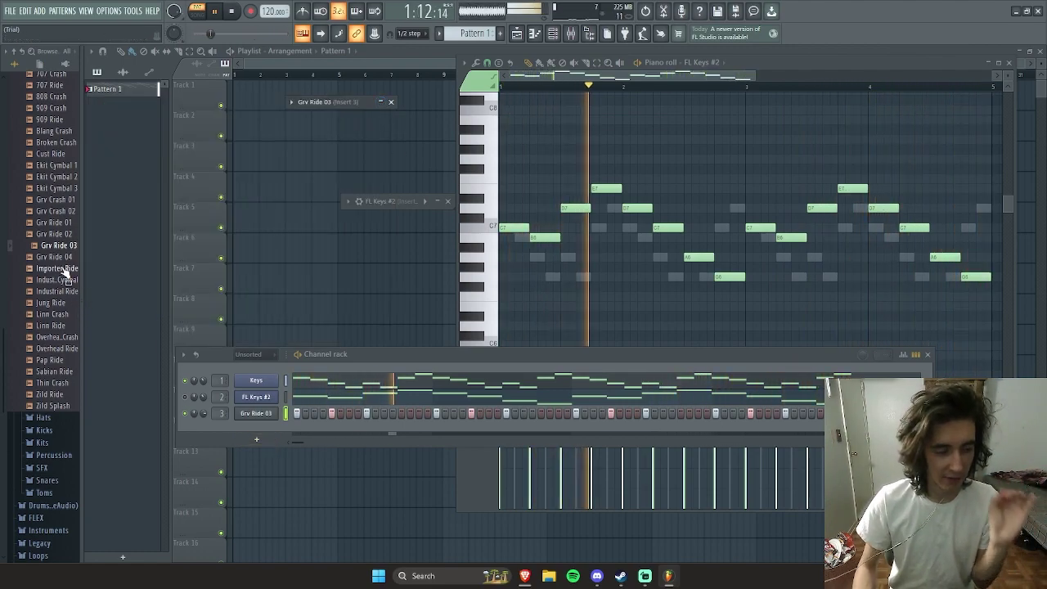
Step: Preview the Jung Ride cymbal sample and add it as a new channel below Grv Ride 03
click(52, 302)
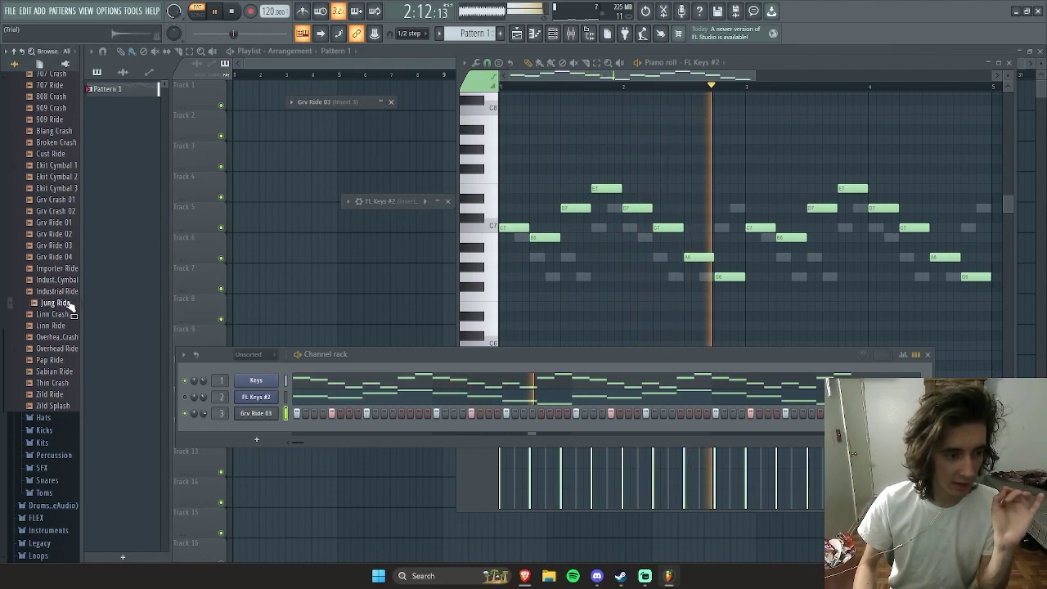
scroll(68, 307, up, 8)
scroll(67, 319, down, 8)
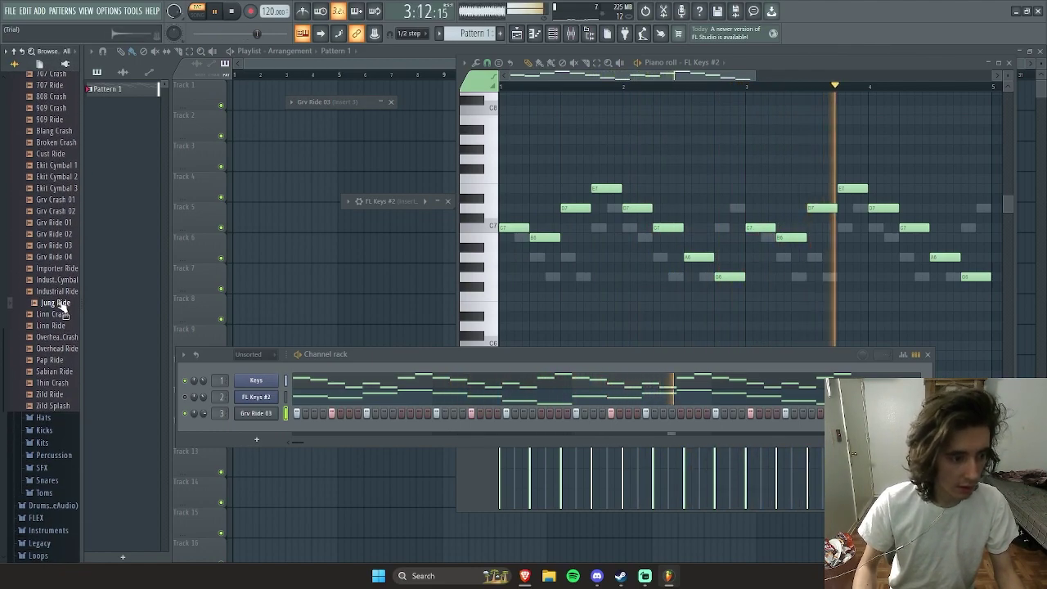
drag(59, 304, 256, 456)
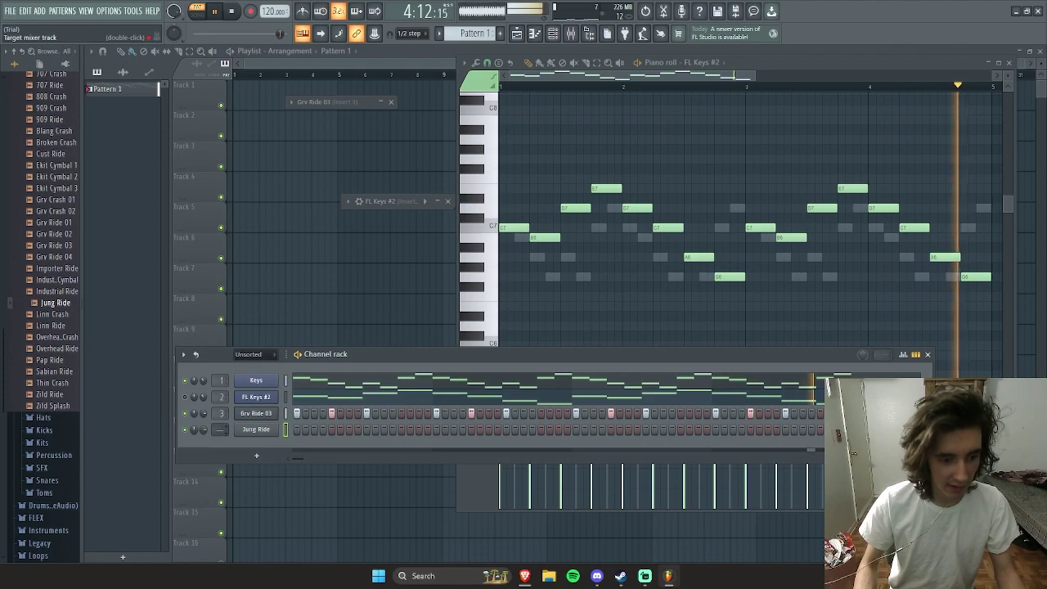
Step: Program Jung Ride hits on beat 4 of each of the four bars
click(401, 429)
click(541, 429)
click(679, 431)
click(819, 431)
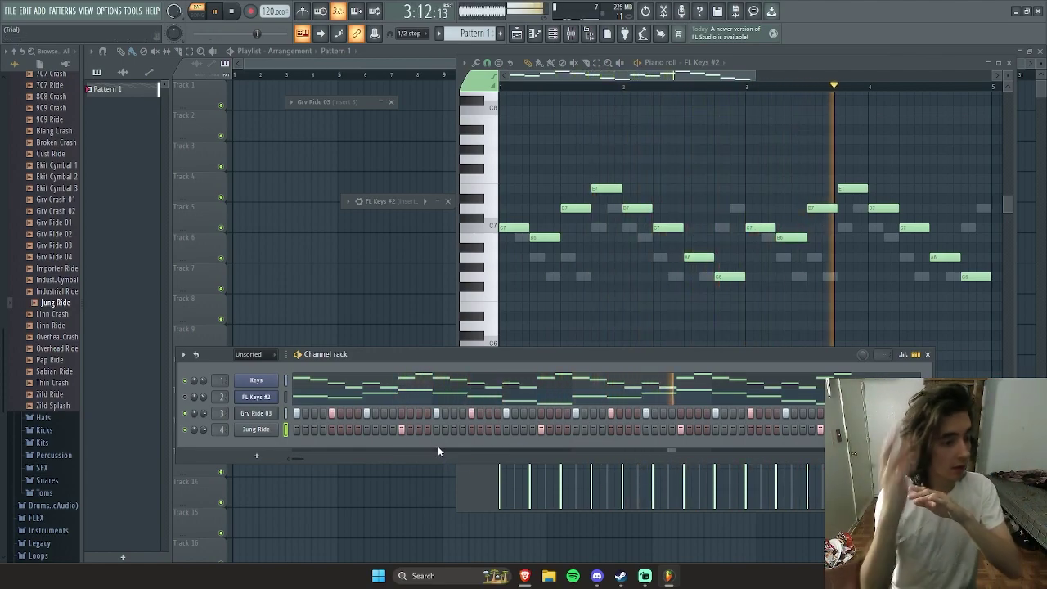
Step: Raise the Jung Ride sample's time-stretching pitch shift to +1200 cents and minimize its channel settings
right_click(255, 430)
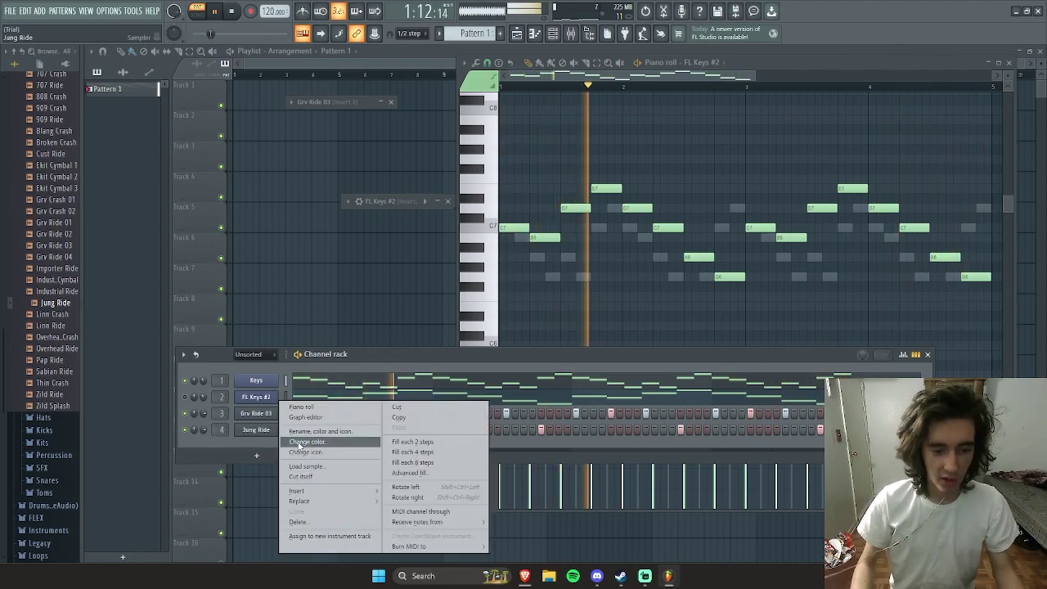
click(247, 443)
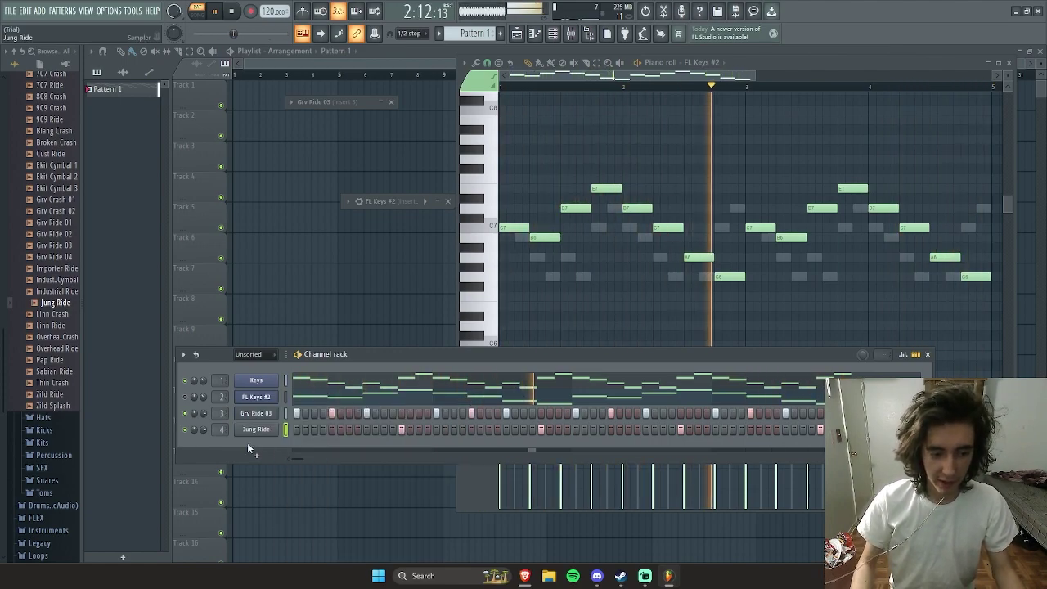
click(255, 429)
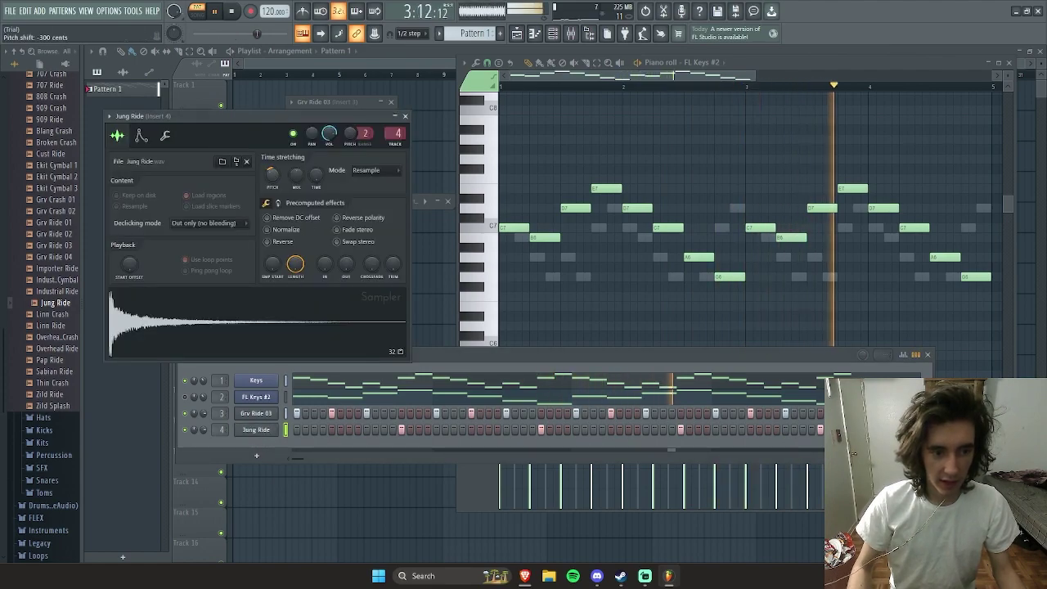
click(279, 201)
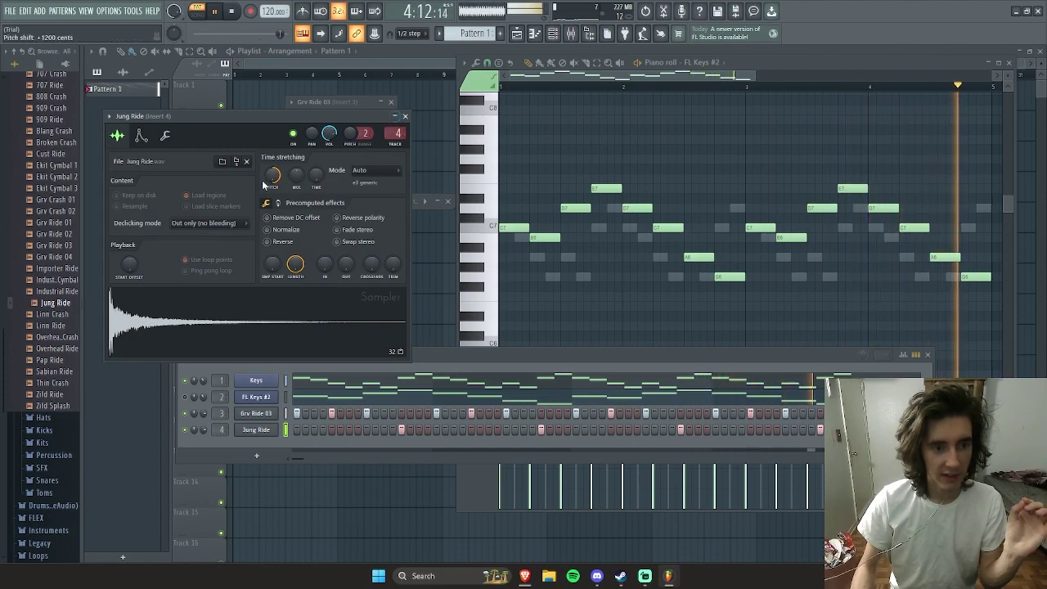
click(396, 116)
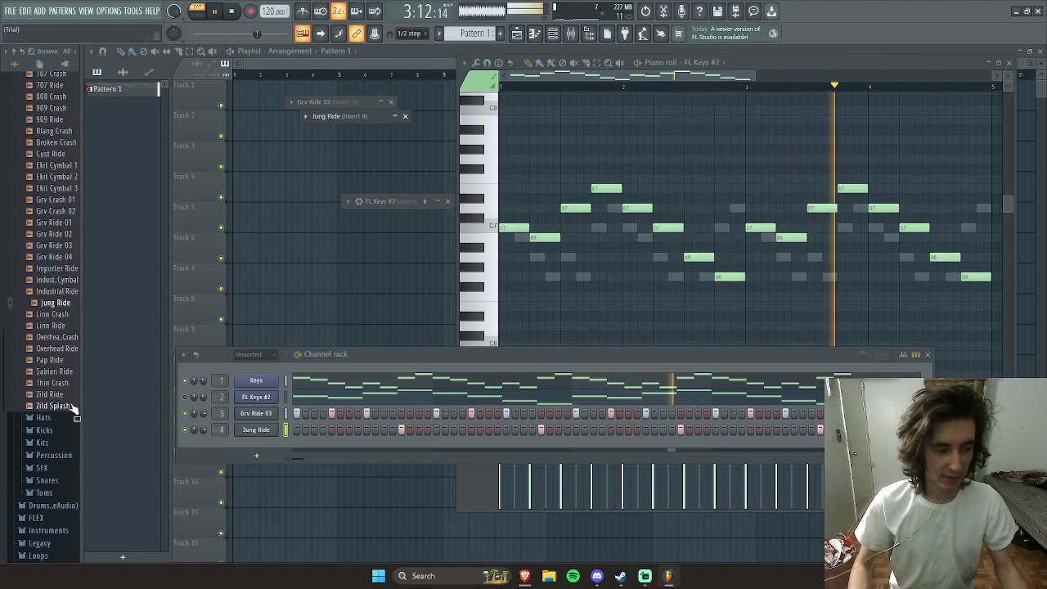
Step: Audition samples from the Hats and Snares packs and add 808 Snare as a new channel
scroll(70, 323, up, 5)
click(65, 305)
click(67, 316)
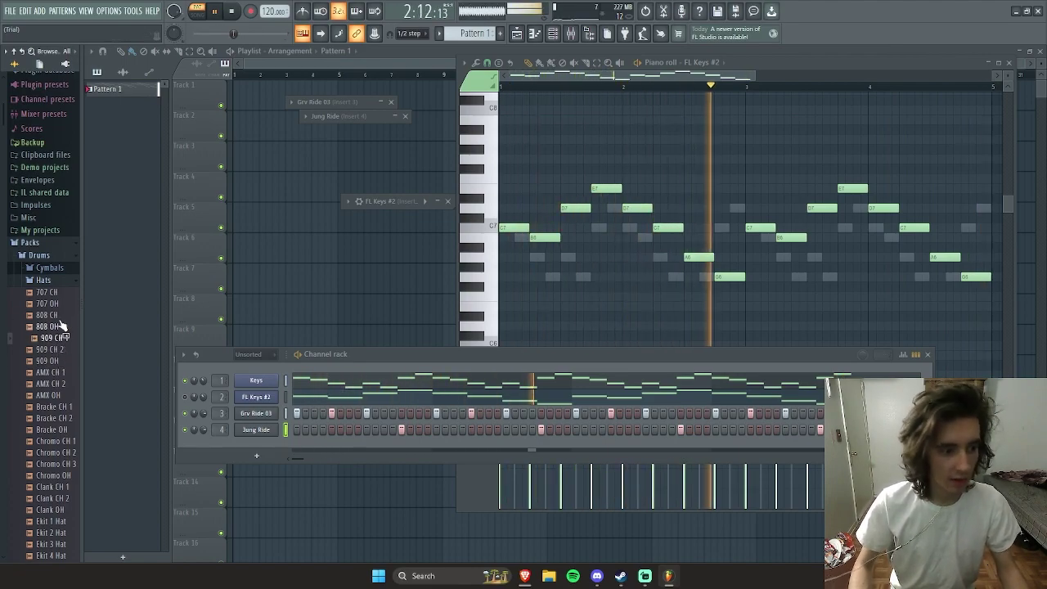
click(59, 280)
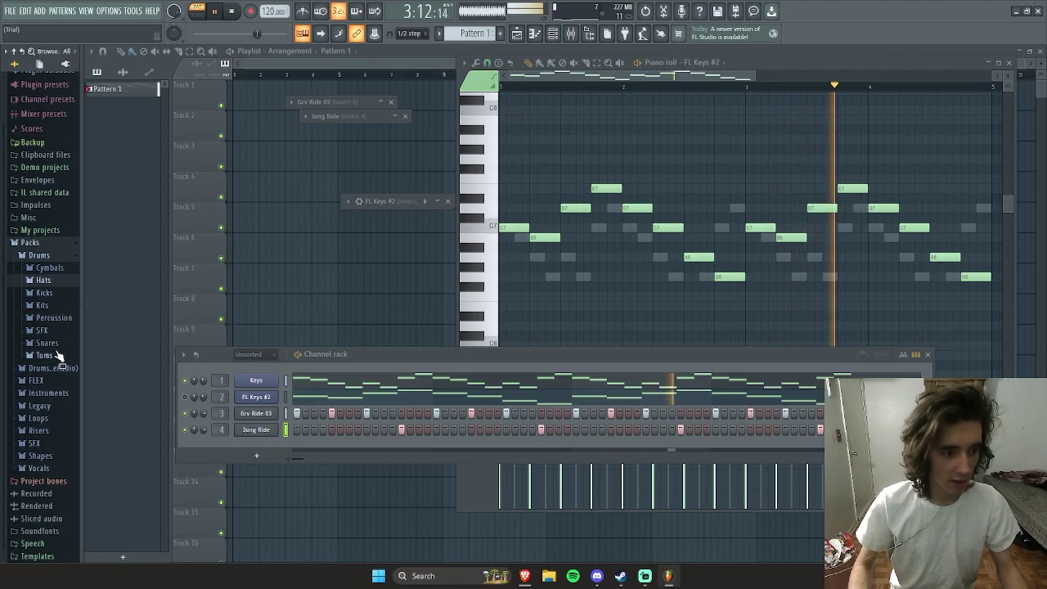
click(52, 343)
click(63, 429)
click(54, 379)
click(59, 389)
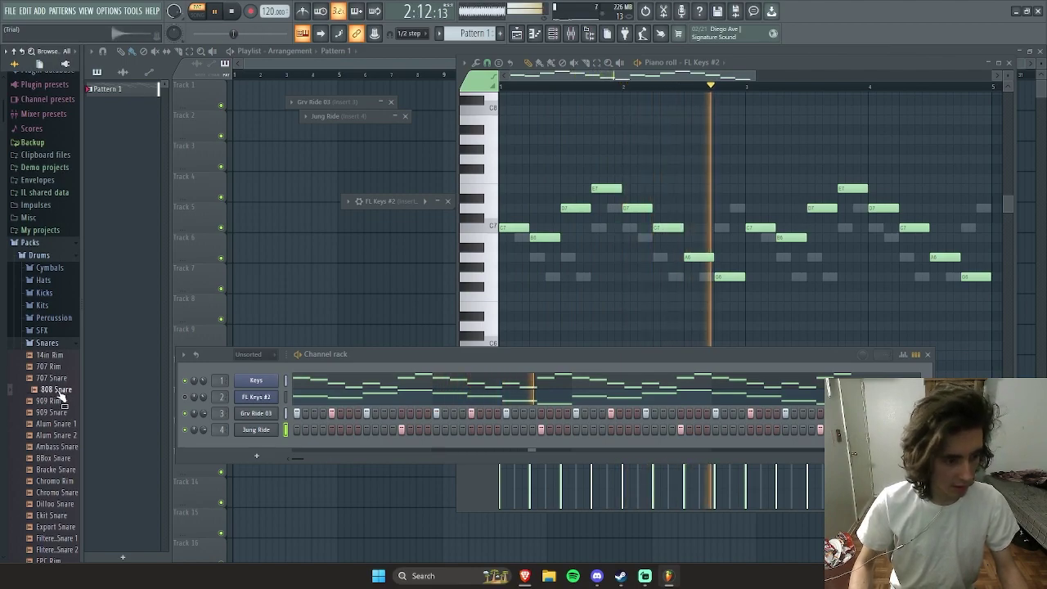
drag(59, 391, 257, 446)
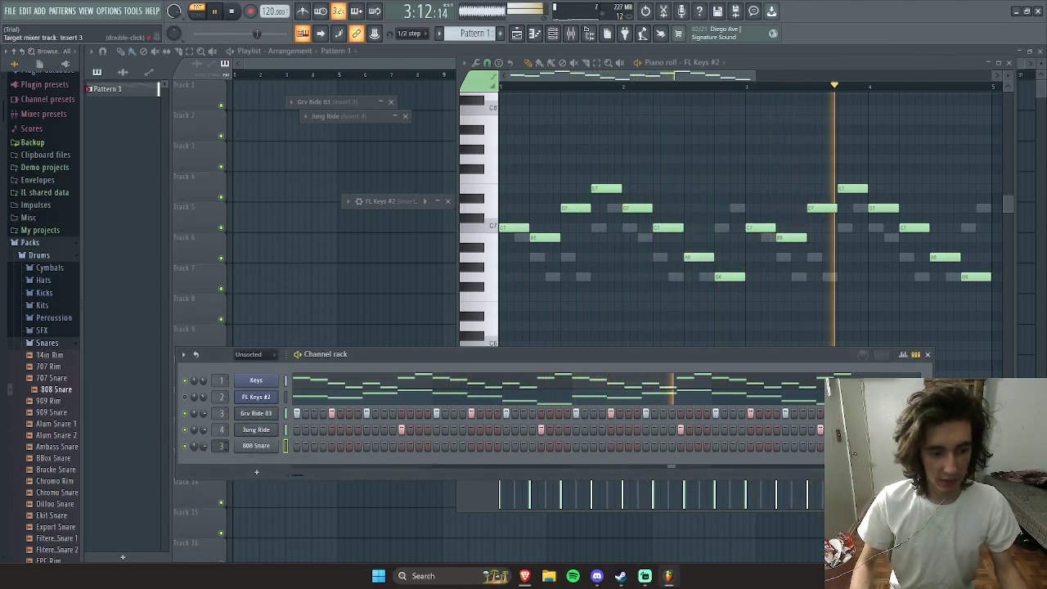
Step: Place 808 Snare hits on odd steps 1 to 11 of bars 1 and 3, and play back with FL Keys #2 replacing Keys
right_click(314, 447)
right_click(305, 446)
right_click(297, 446)
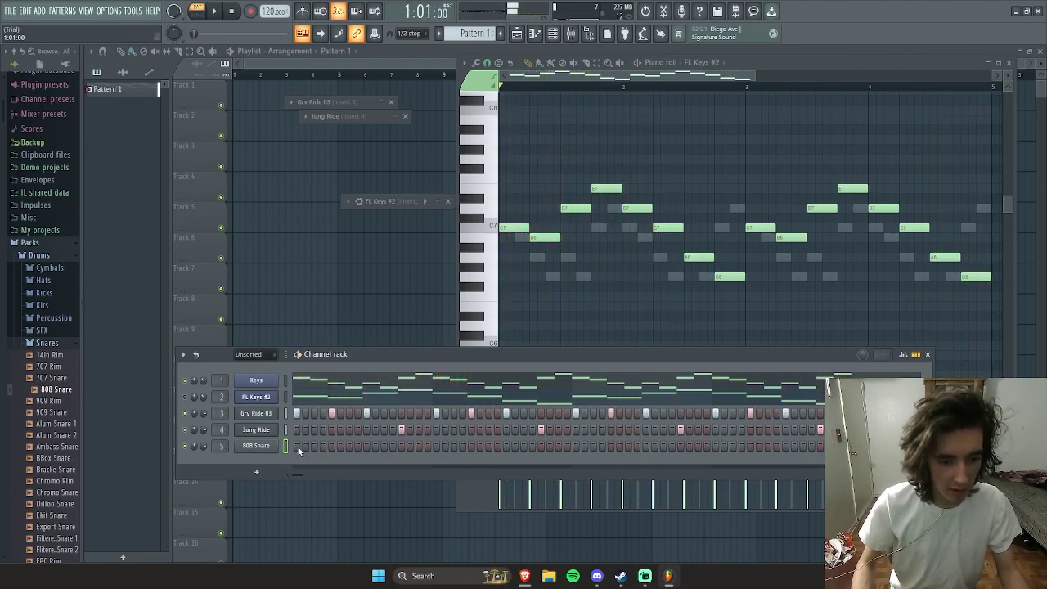
click(366, 446)
click(384, 447)
click(401, 446)
key(space)
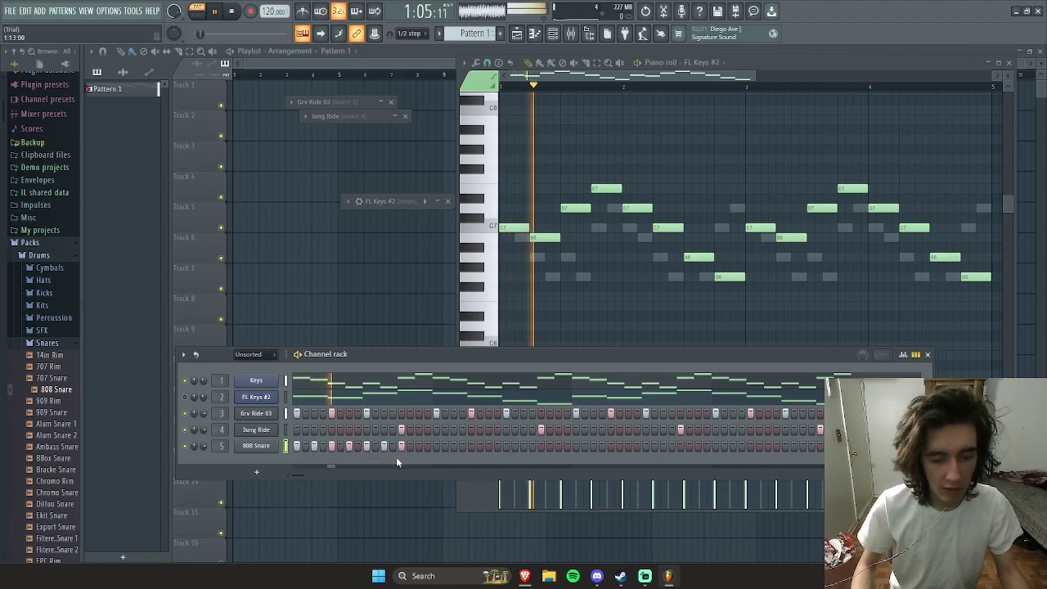
right_click(401, 447)
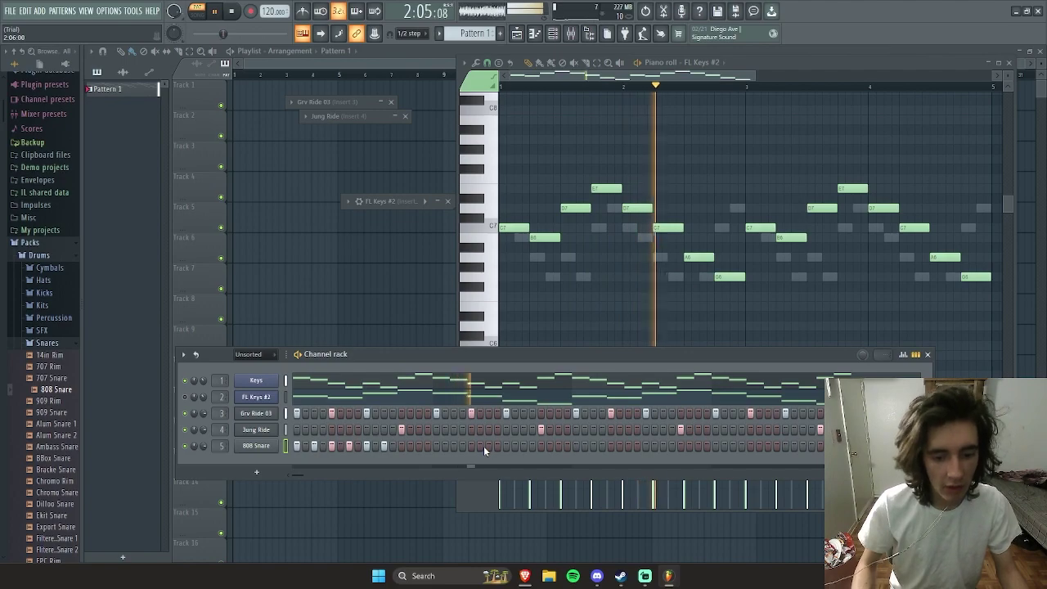
key(space)
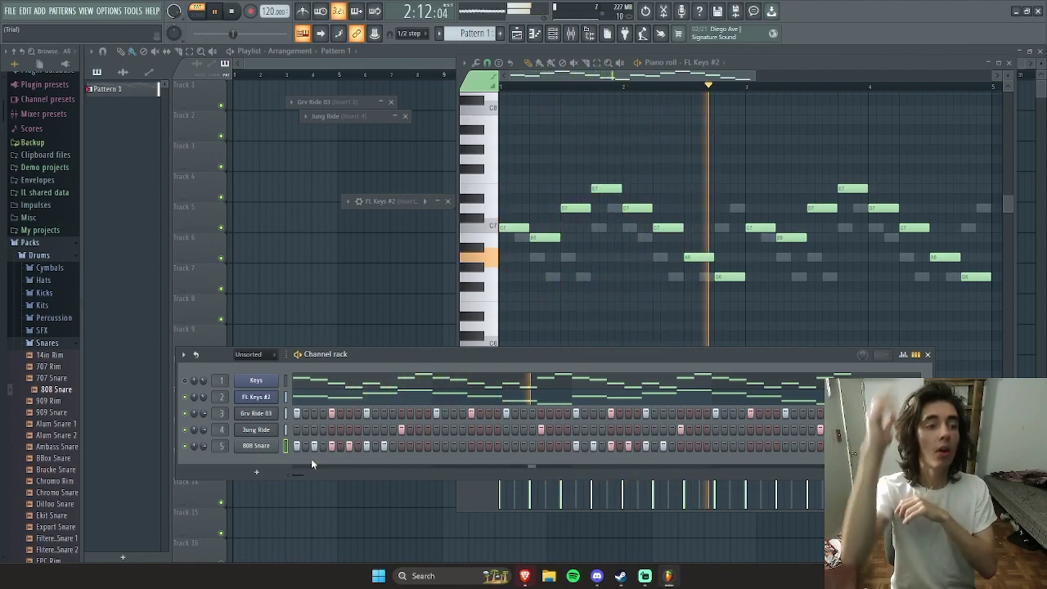
key(space)
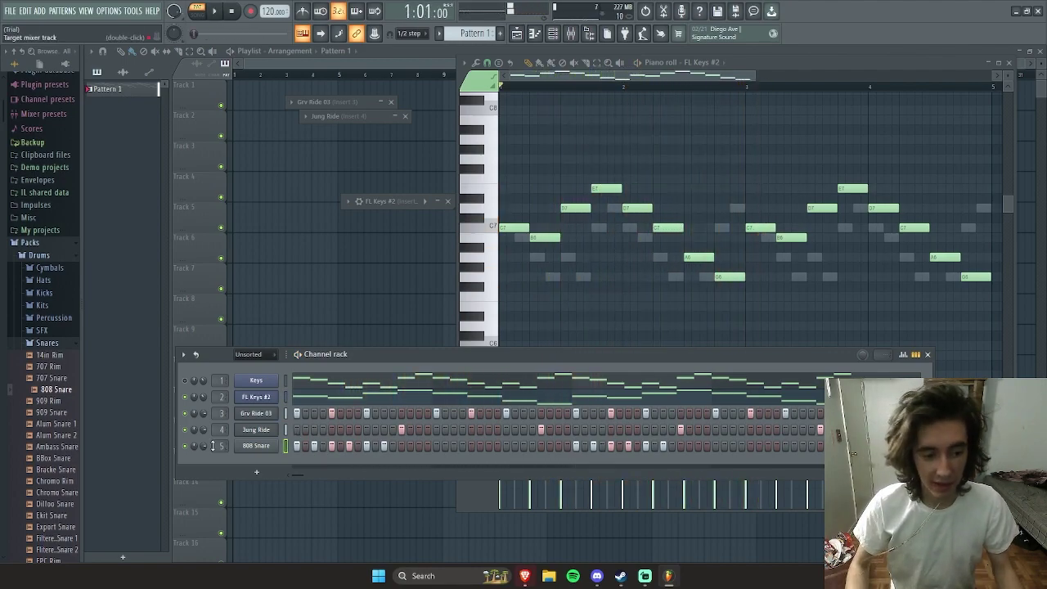
Step: Browse the Toms and SFX folders of the Drums pack and audition their samples
click(72, 344)
click(71, 358)
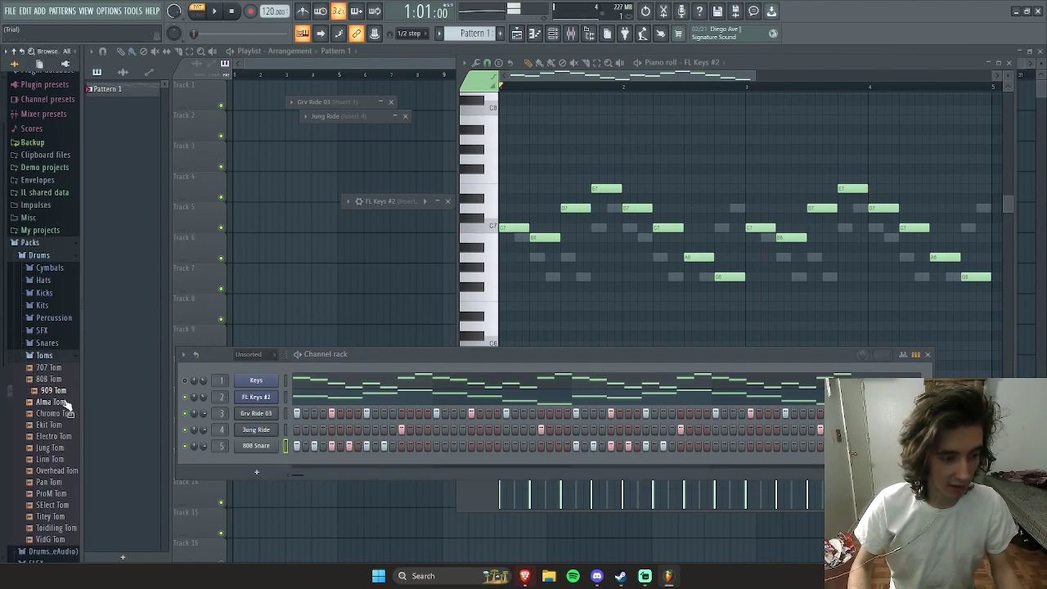
click(67, 357)
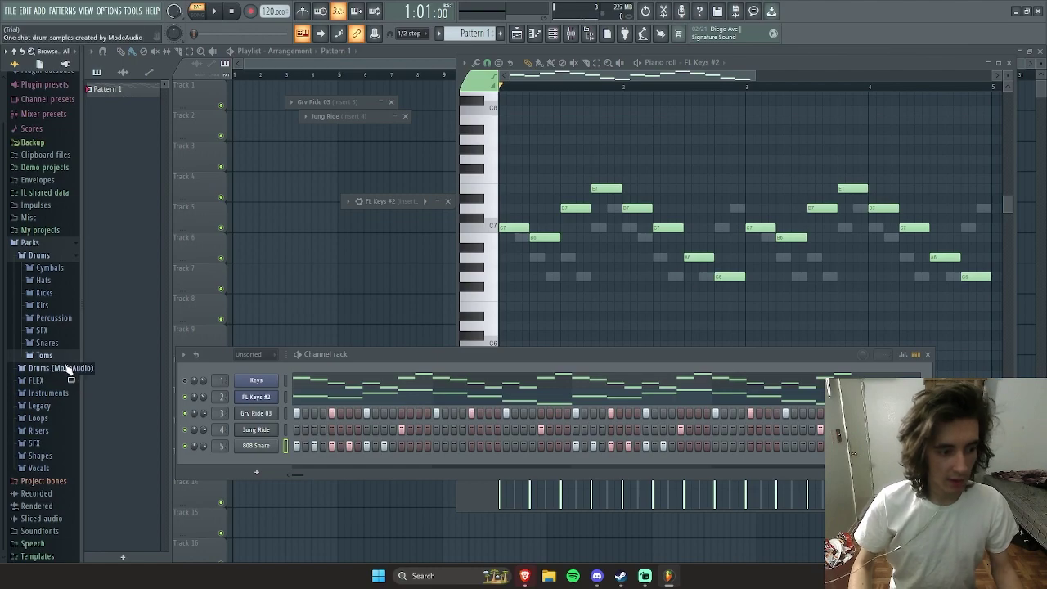
click(41, 331)
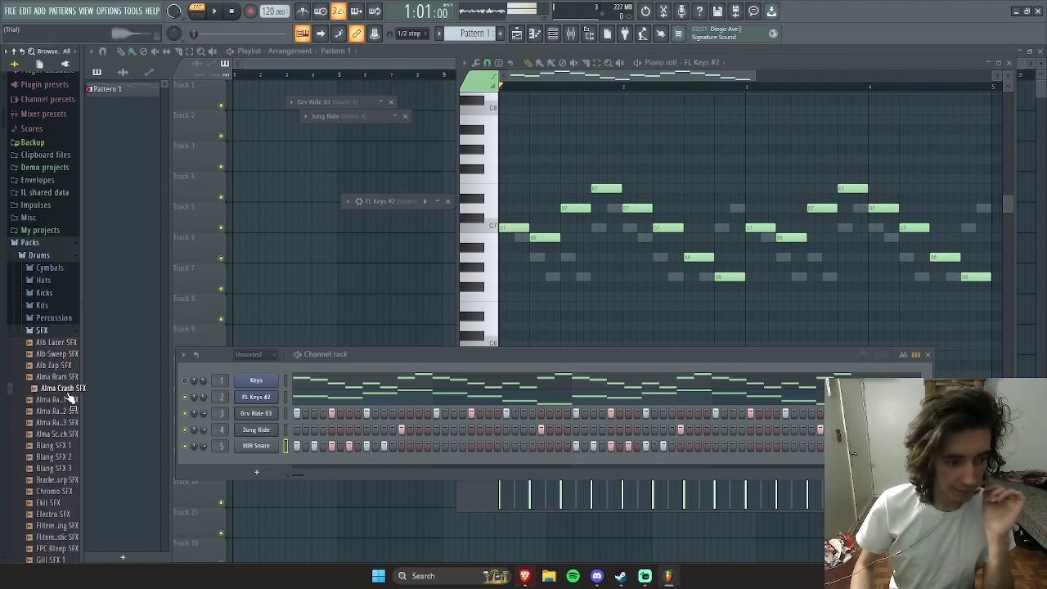
scroll(66, 422, down, 6)
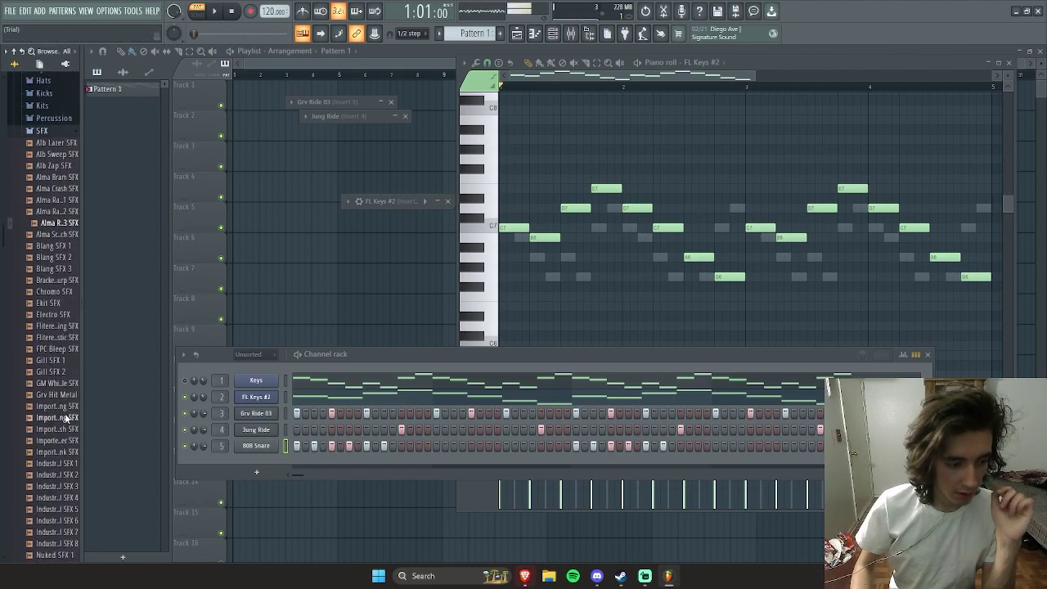
scroll(59, 372, up, 6)
click(54, 365)
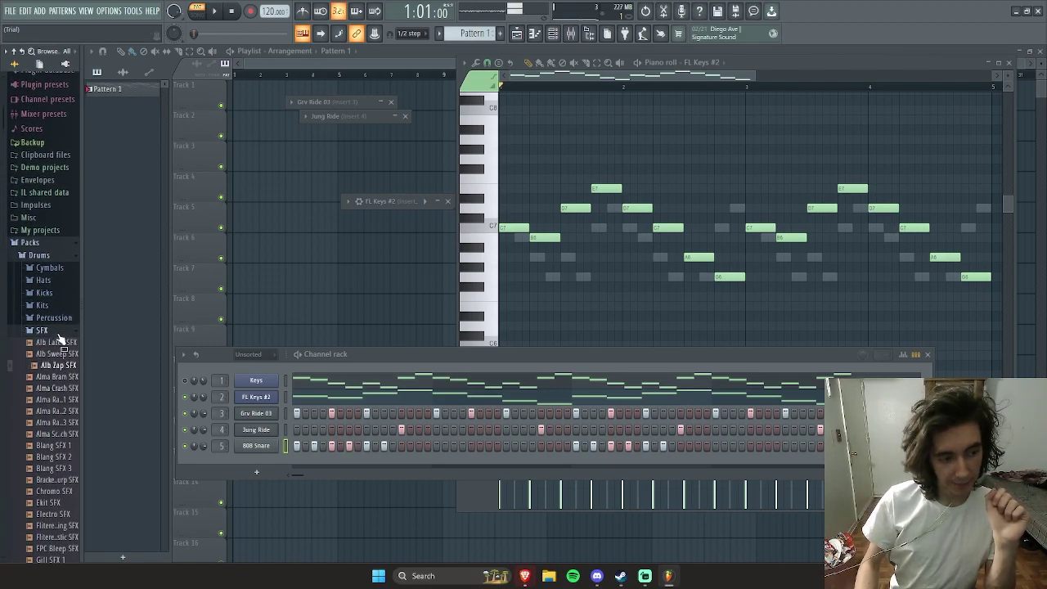
click(59, 330)
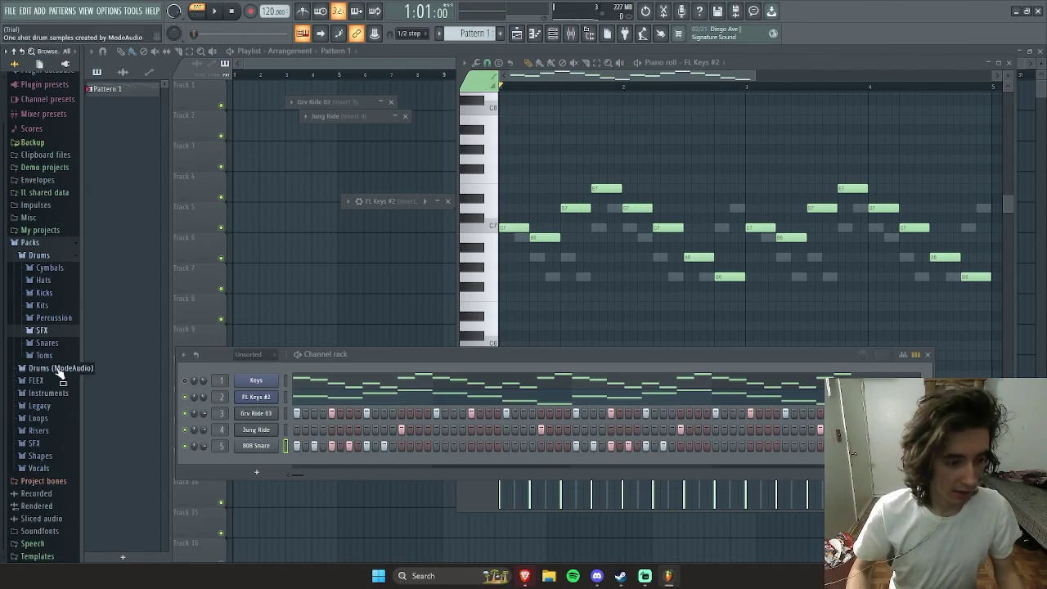
Step: Audition samples from the Kicks pack and add Grv Kick Acoustic 02 and Grv Kick Acoustic 03 as new channels
click(53, 279)
click(54, 281)
click(56, 280)
click(49, 279)
click(45, 292)
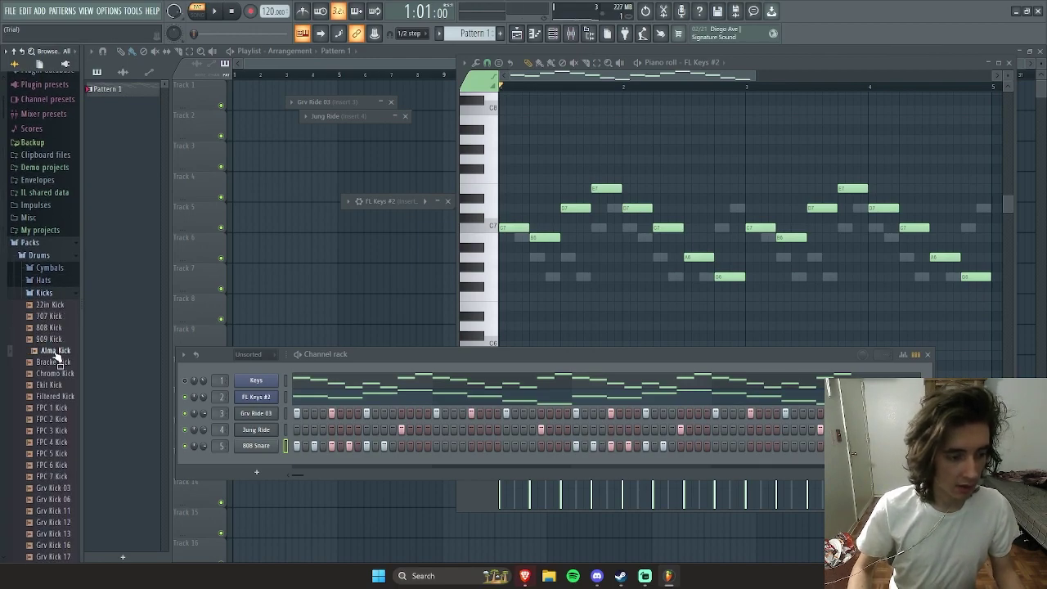
scroll(54, 384, down, 2)
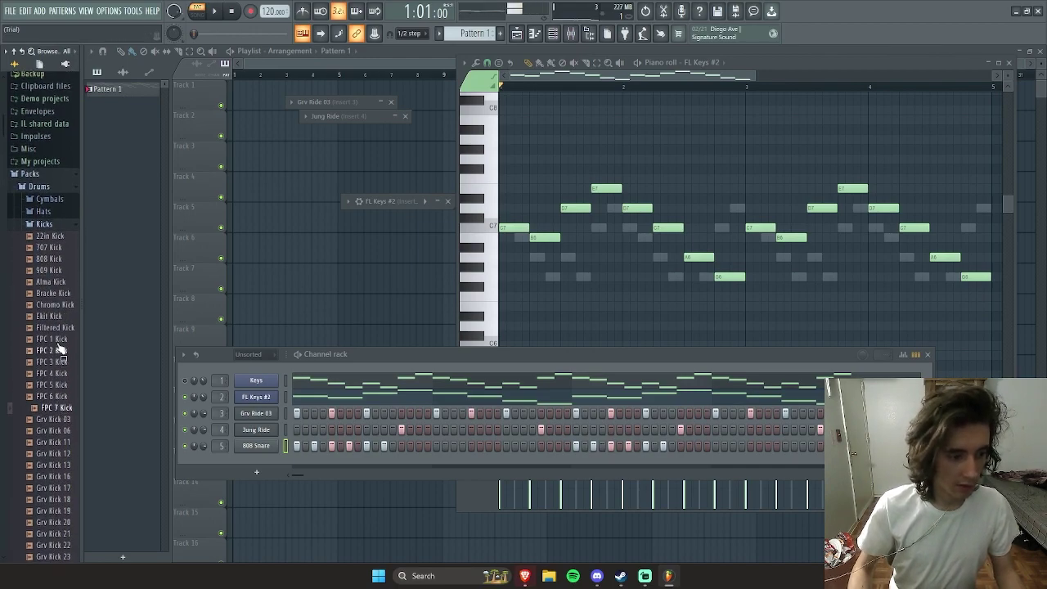
scroll(62, 368, down, 6)
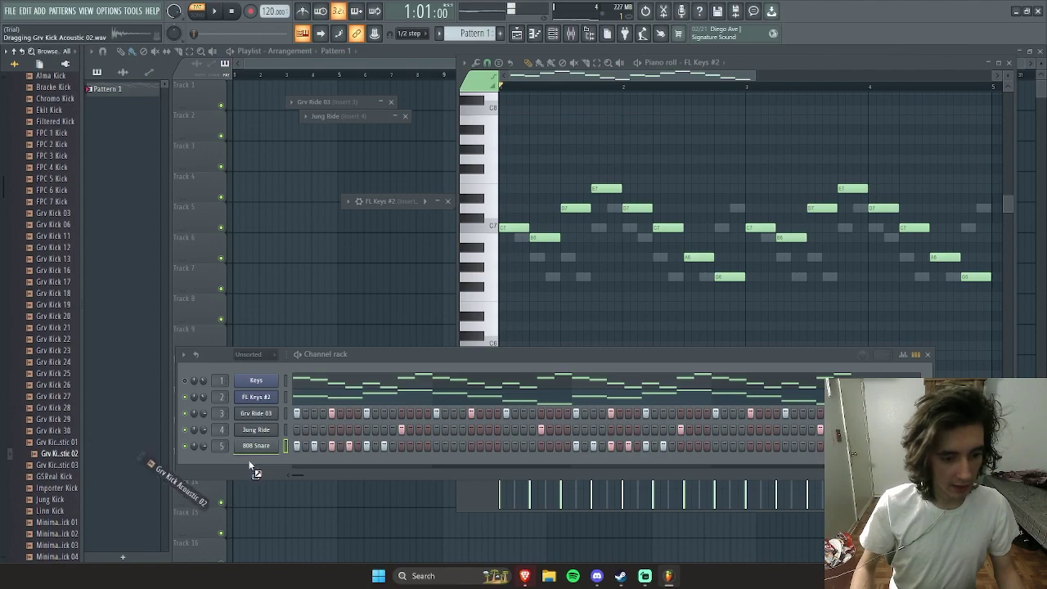
drag(249, 464, 250, 466)
drag(92, 475, 266, 476)
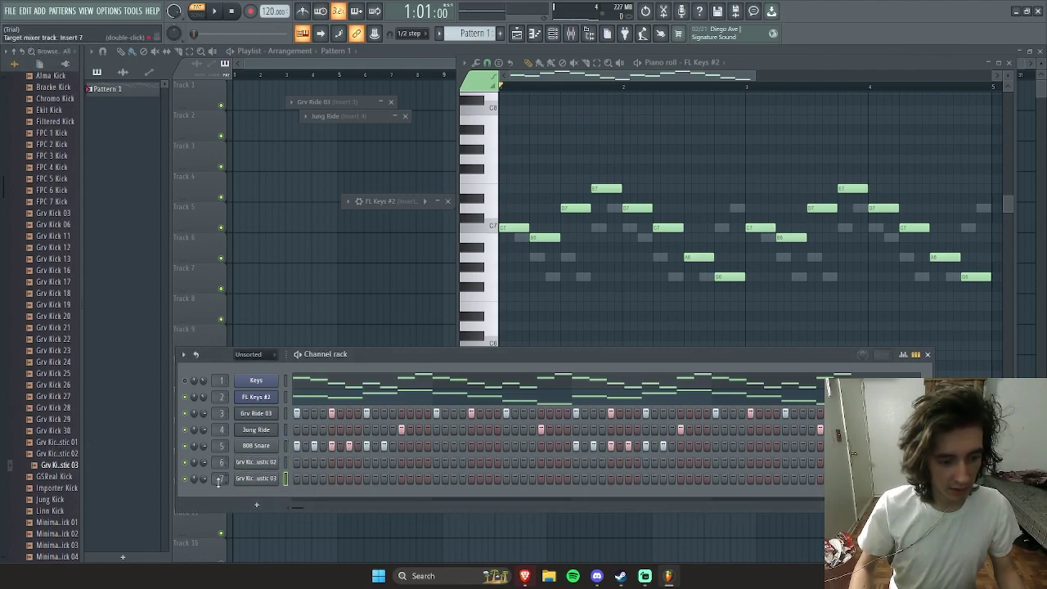
Step: Try Grv Kick Acoustic 02 hits on the opening steps of bar 1 and play the pattern back
key(space)
key(space)
key(space)
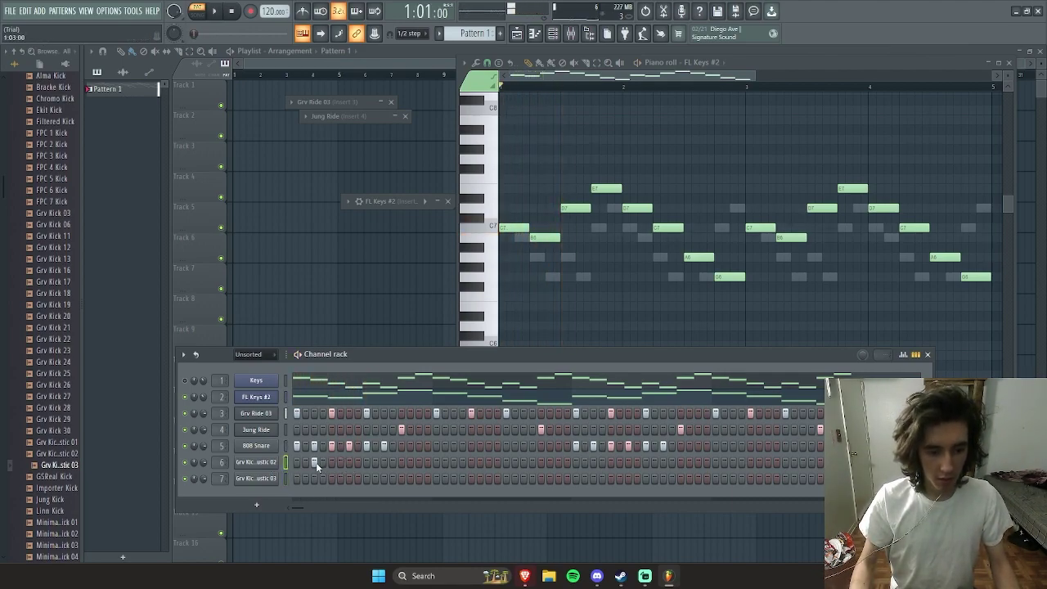
key(space)
click(340, 463)
key(space)
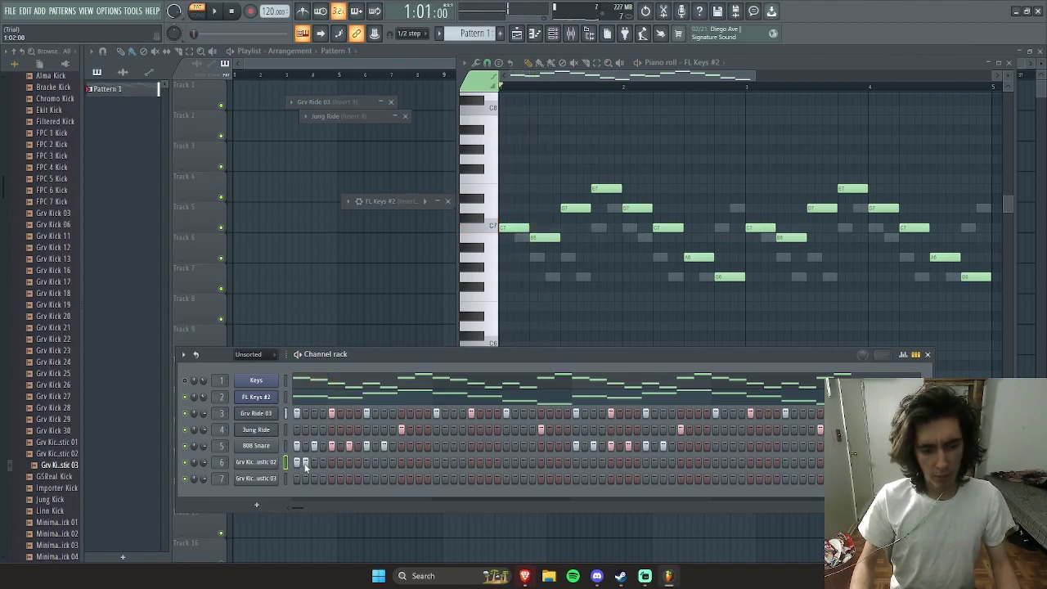
Step: Raise the Grv Kick Acoustic 02 channel volume to 100% and test a hit on step 2 of bar 1
click(256, 465)
click(211, 493)
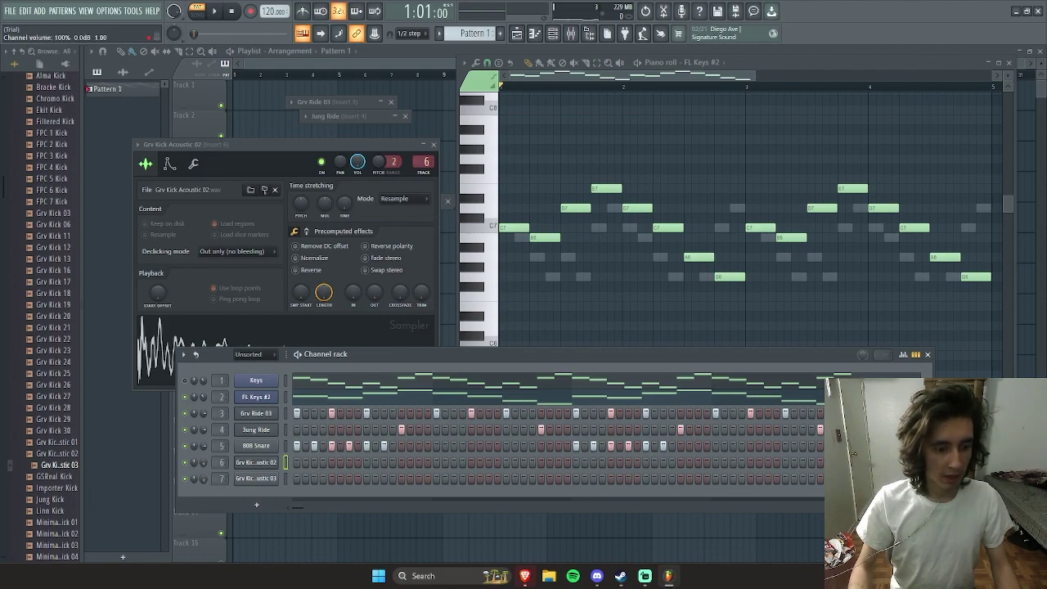
key(space)
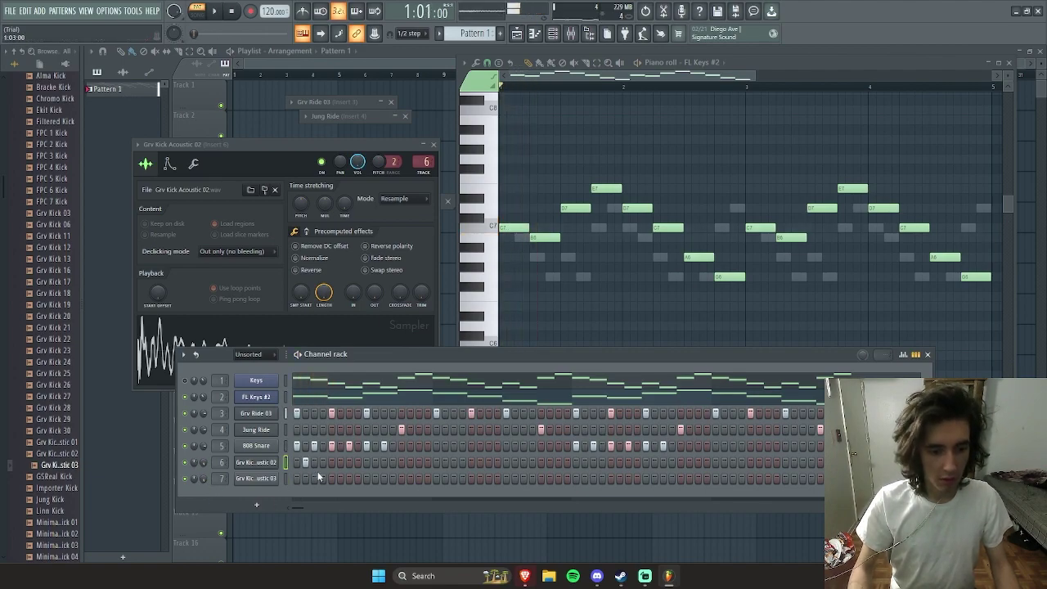
key(space)
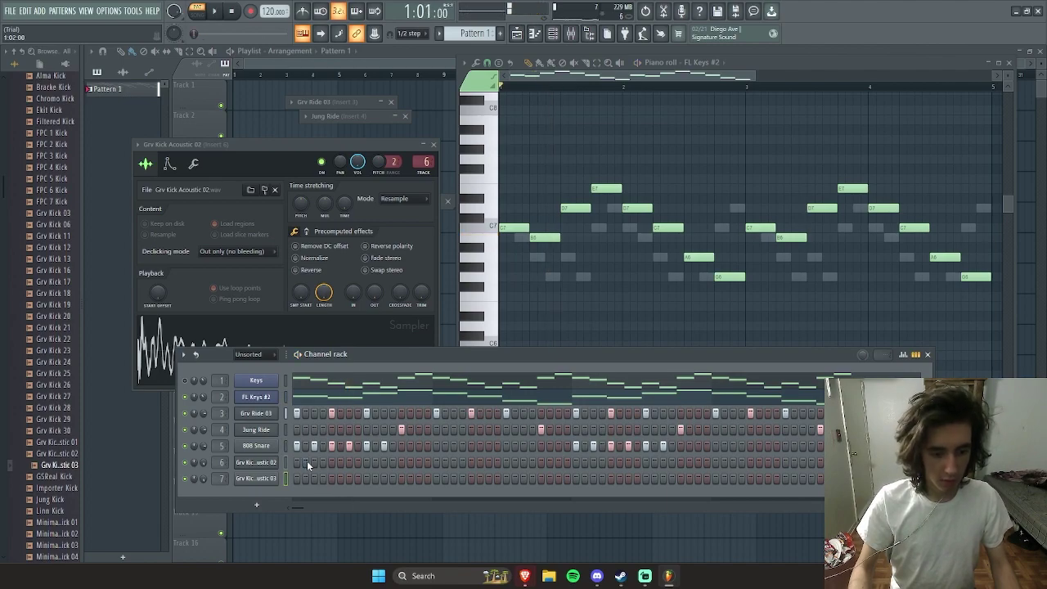
key(space)
click(252, 466)
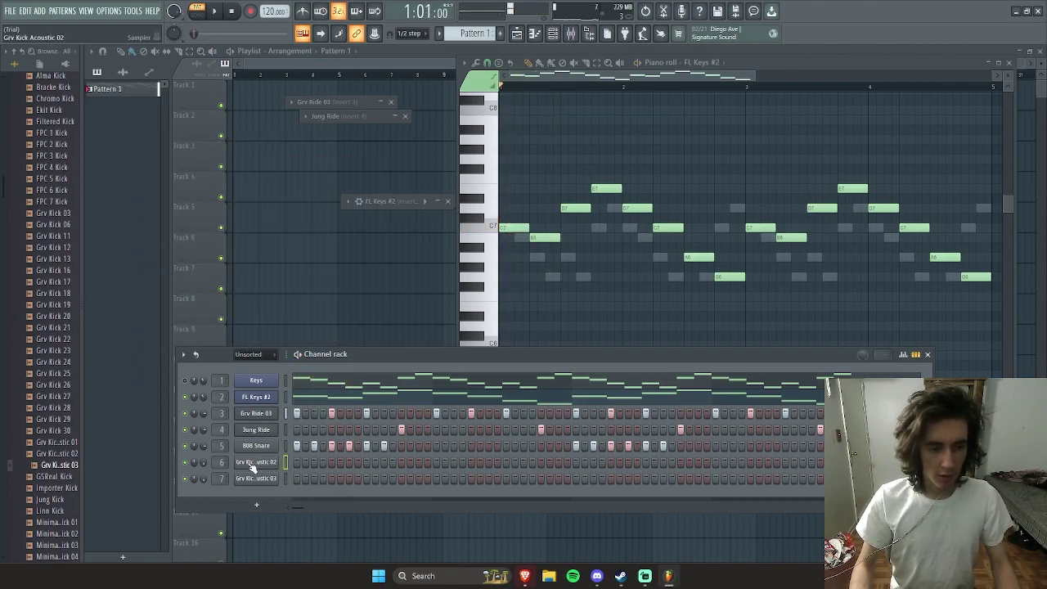
Step: Load the Guitar stuff mixer preset onto the acoustic kick channels in the channel rack
scroll(73, 339, up, 15)
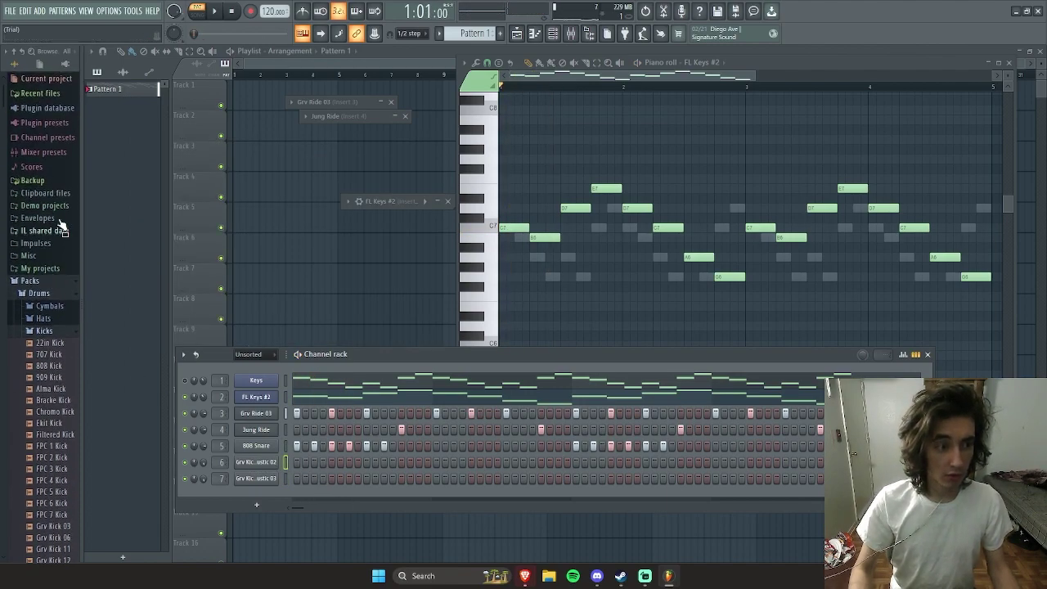
click(46, 124)
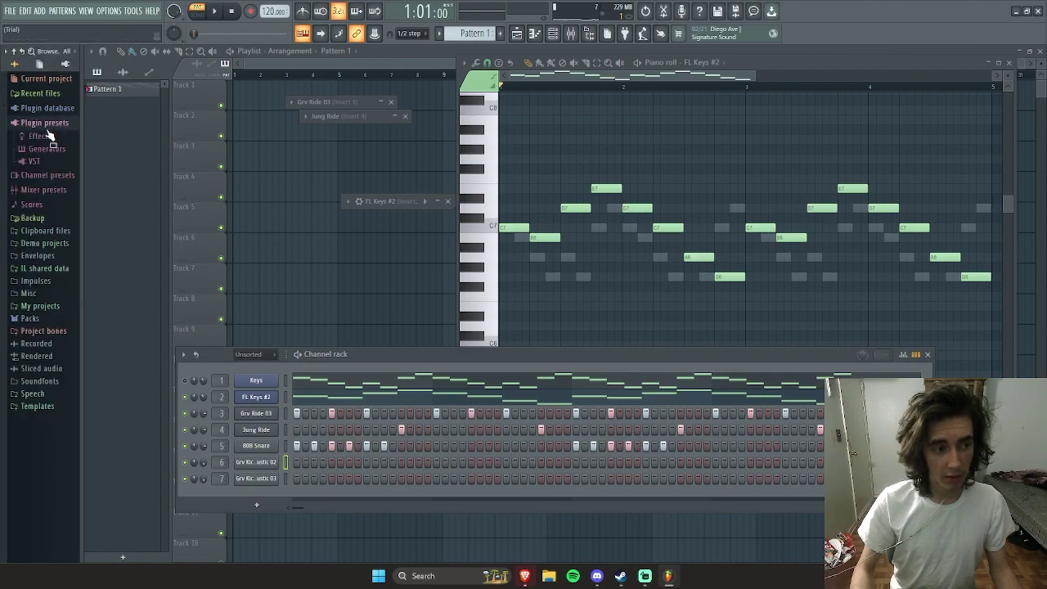
click(51, 190)
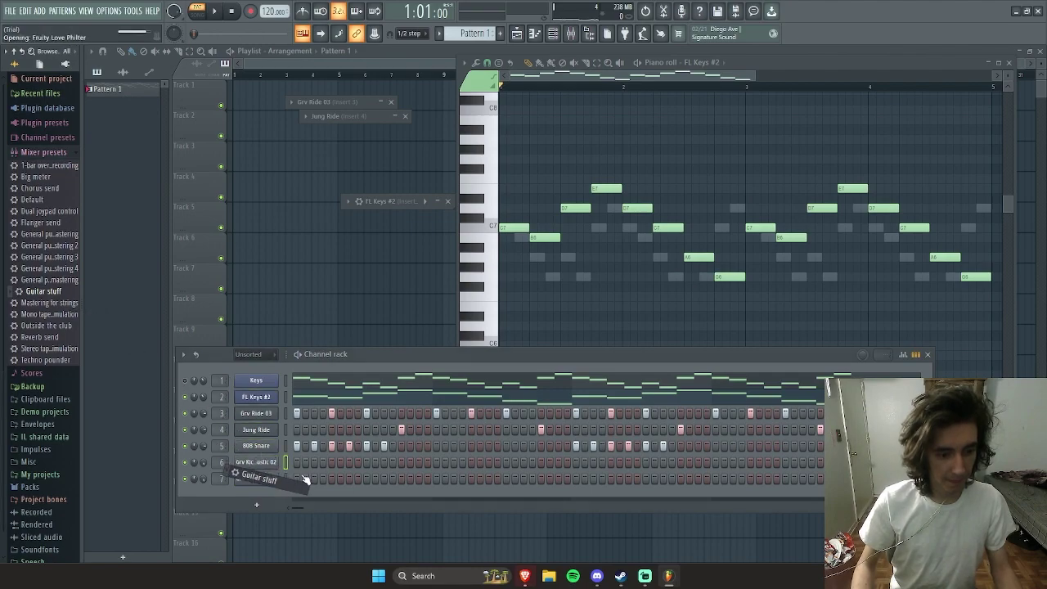
Step: Try Grv Kick Acoustic 02 on step 2 and Grv Kick Acoustic 03 on step 4 of bar 1 during playback
key(space)
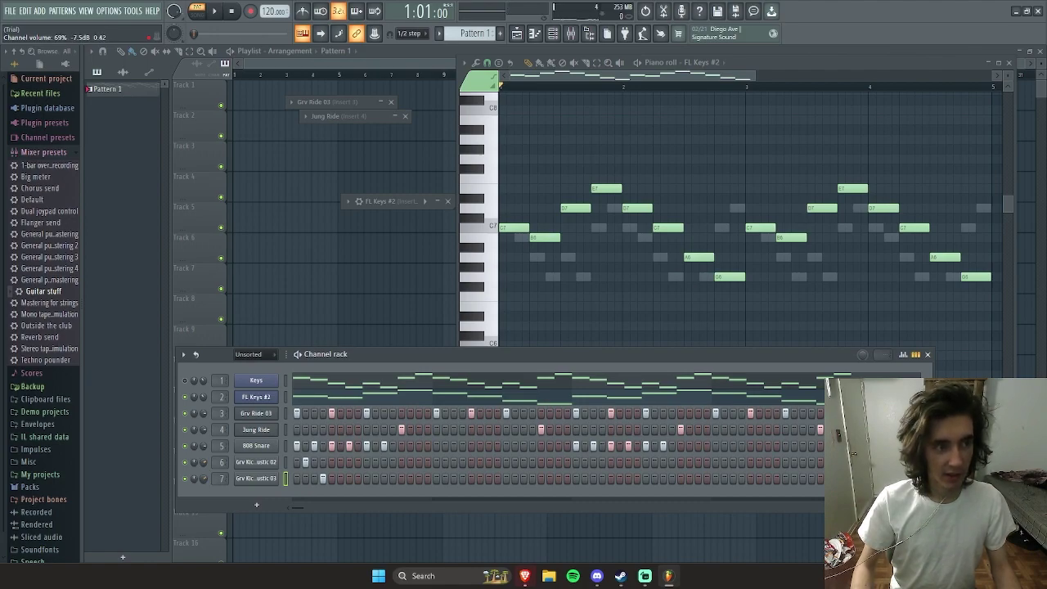
key(space)
key(space)
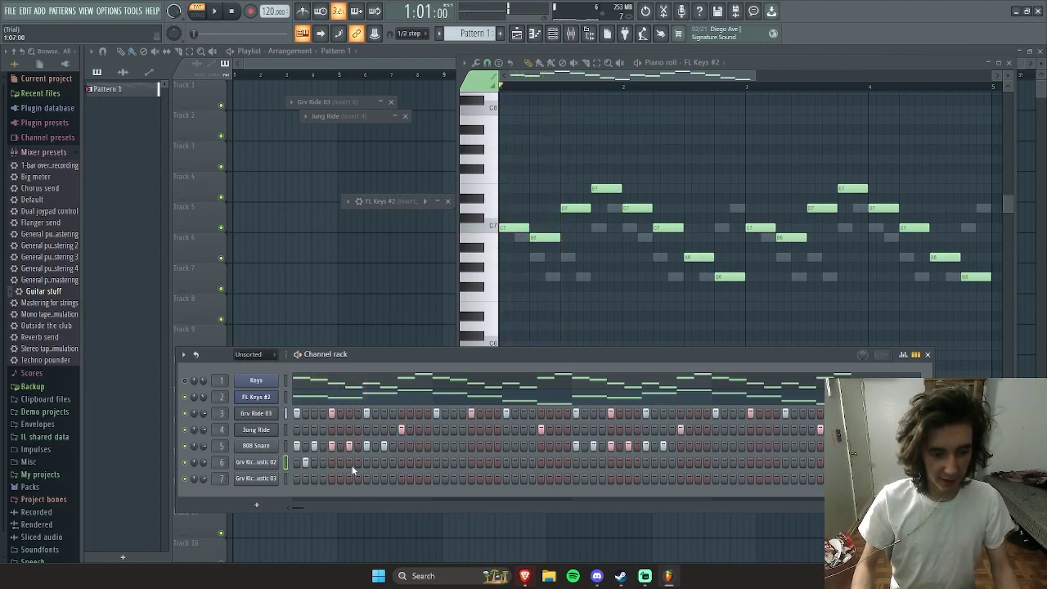
key(space)
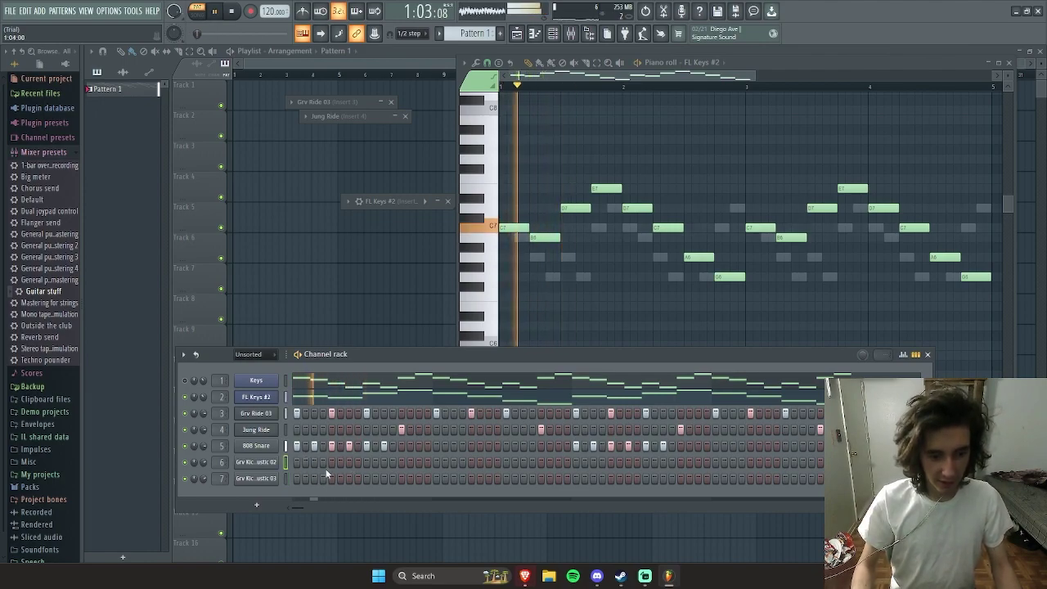
key(space)
key(space)
Step: Try Grv Kick Acoustic 02 on step 15 of bars 1 and 3 and Grv Kick Acoustic 03 on step 15 of bar 2
click(419, 463)
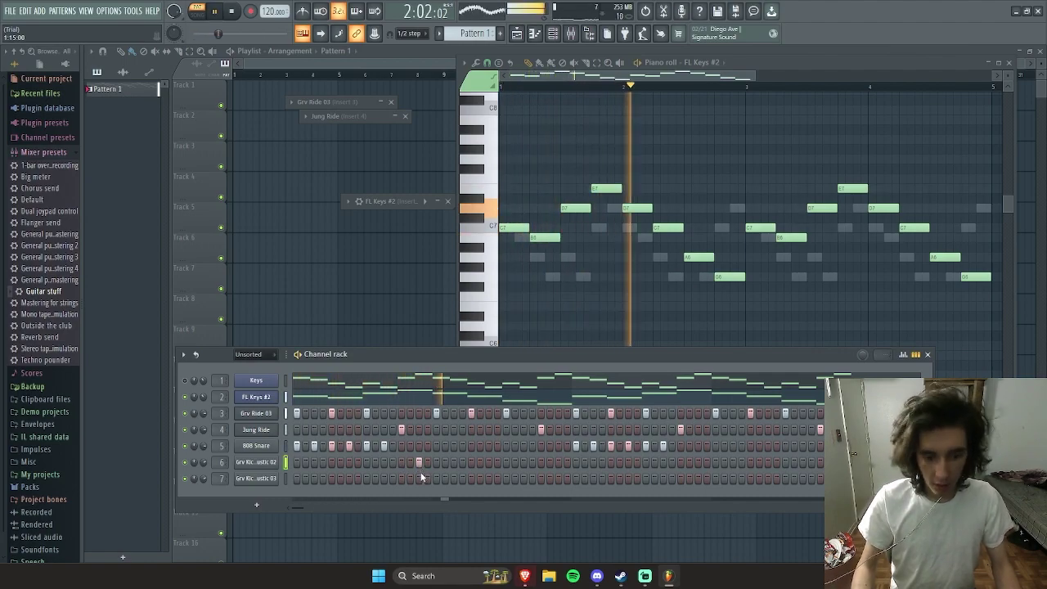
click(558, 479)
key(space)
key(space)
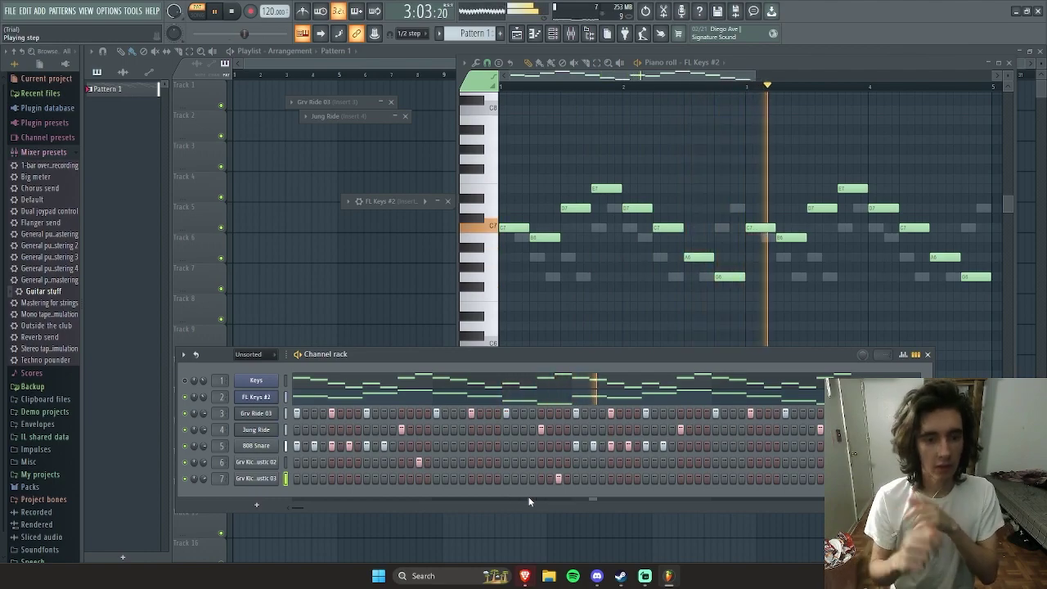
key(space)
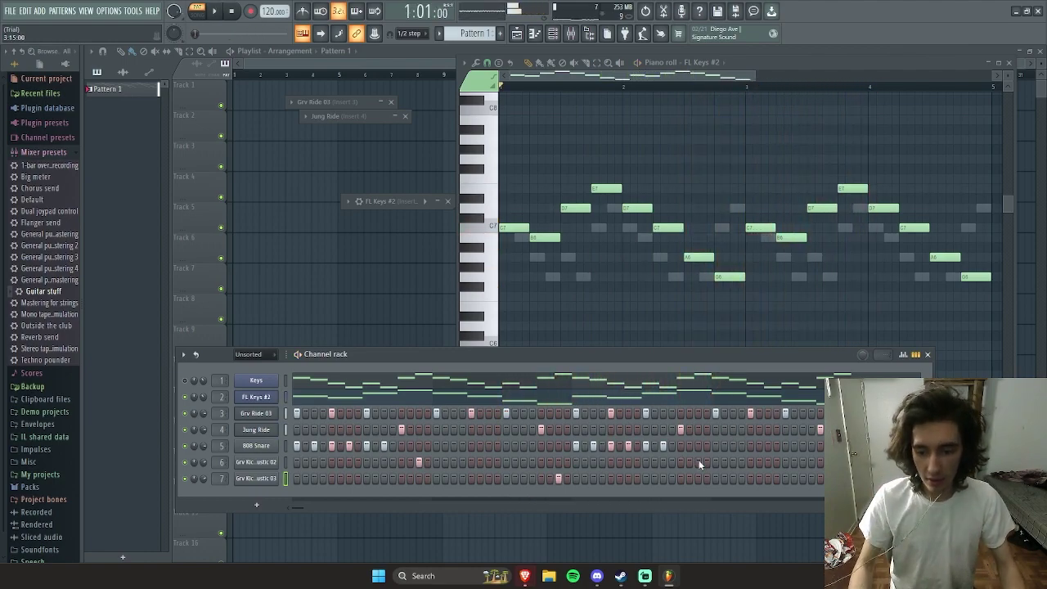
click(700, 463)
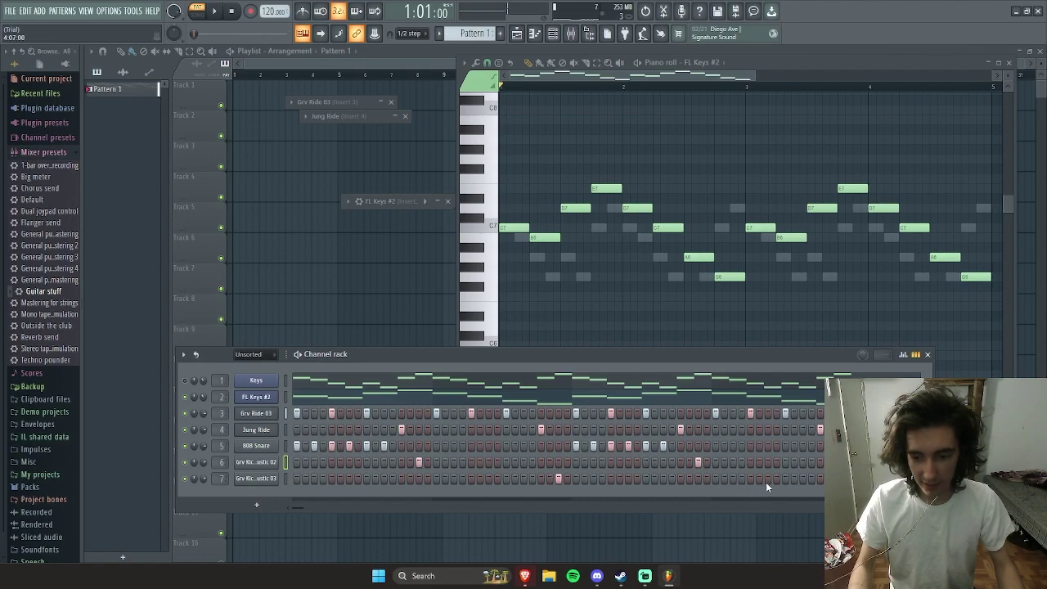
key(Down)
key(space)
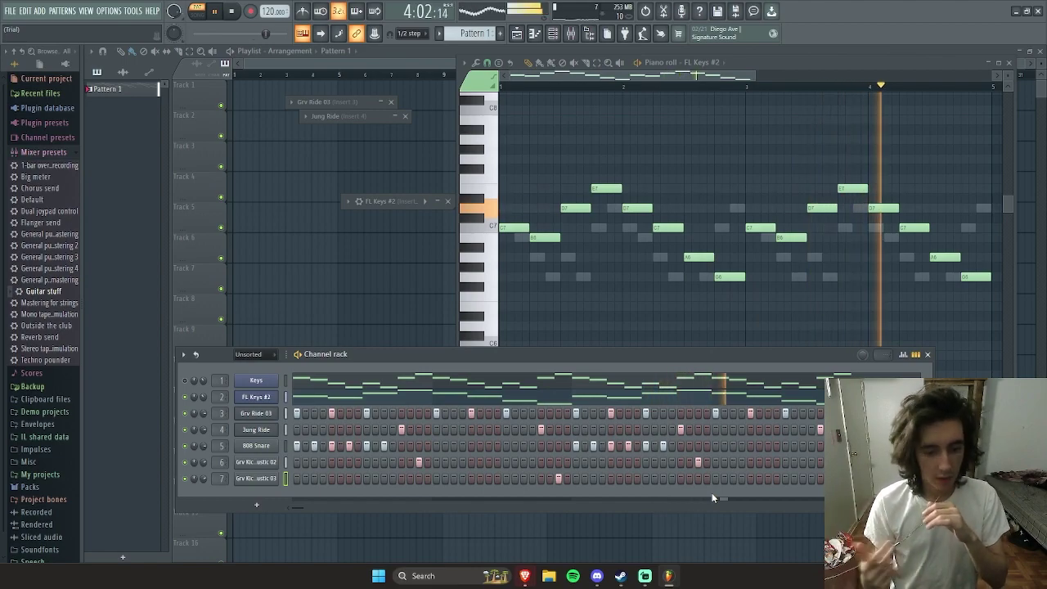
key(space)
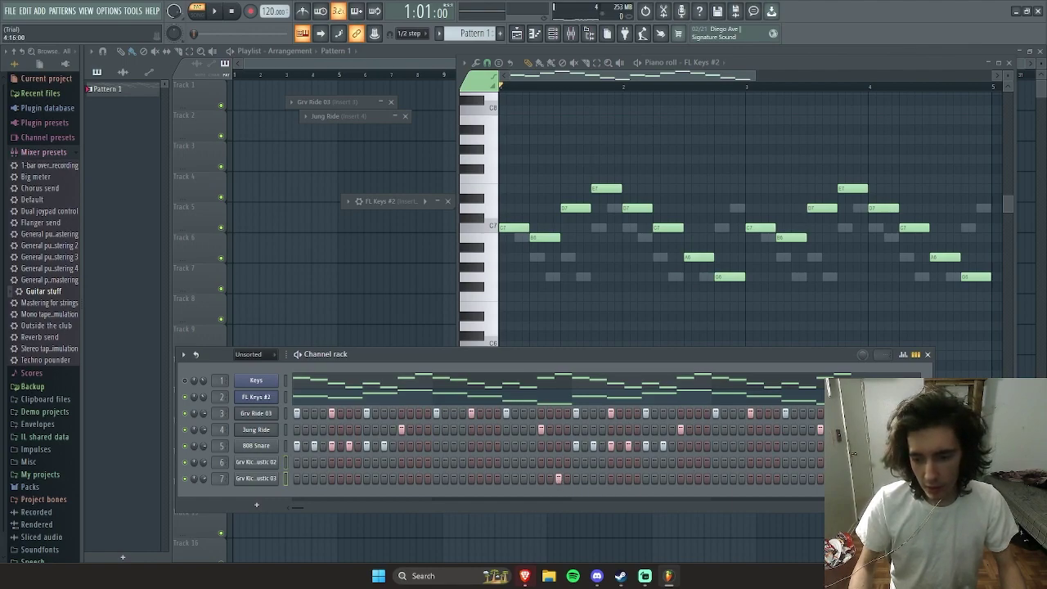
Step: Place Grv Kick Acoustic 02 and 03 hits only on steps 15 and 16 of bar 1 and play back
key(space)
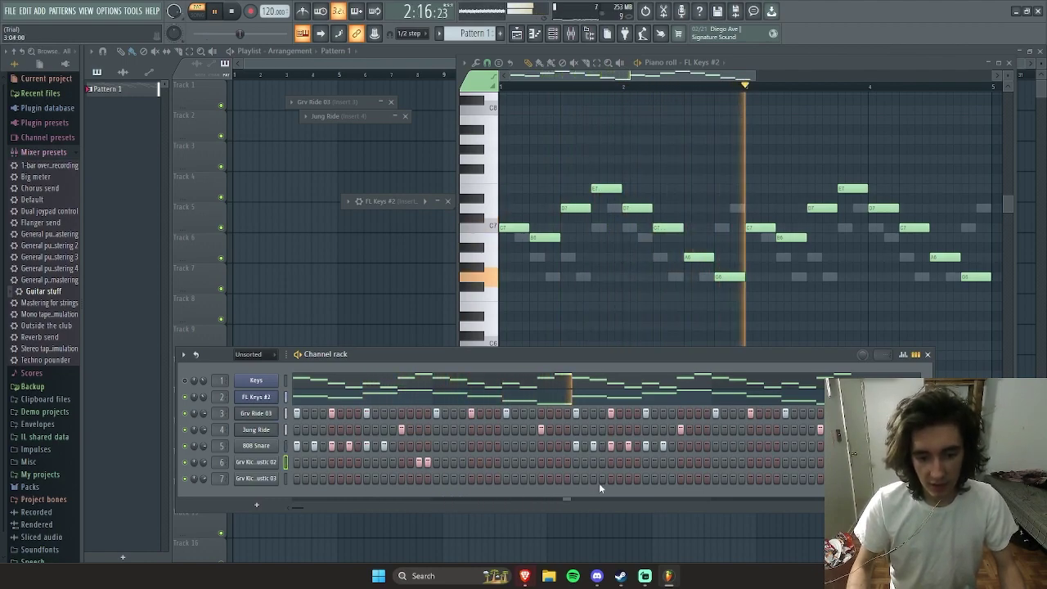
key(space)
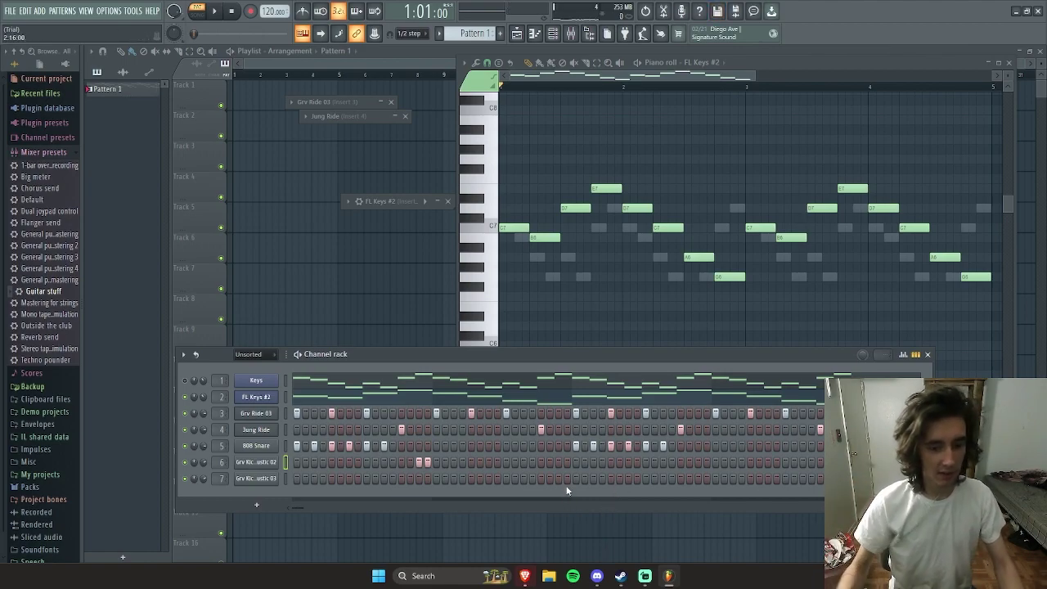
key(space)
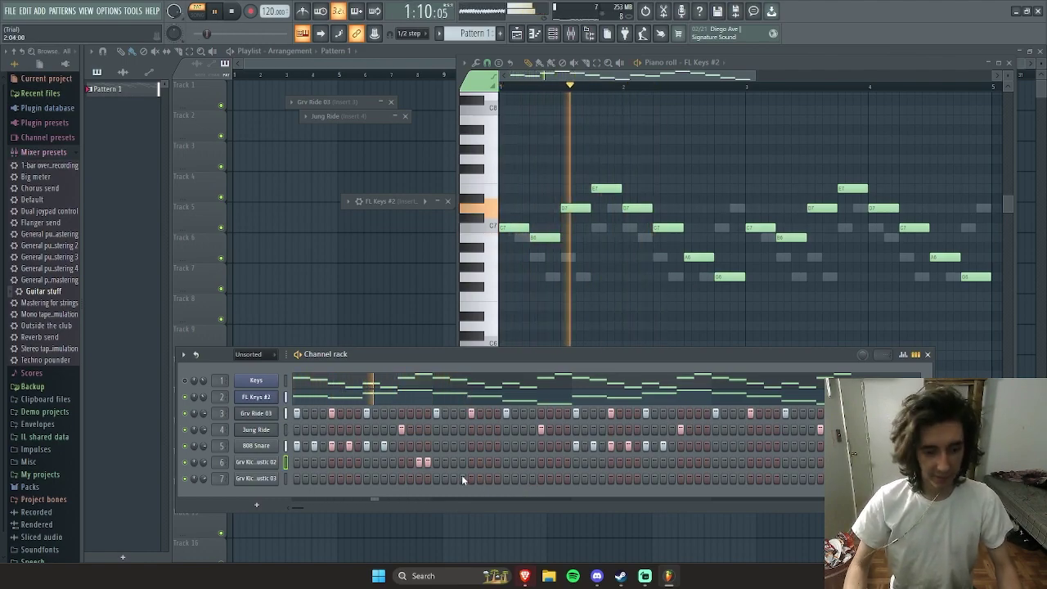
drag(418, 478, 436, 482)
key(space)
key(space)
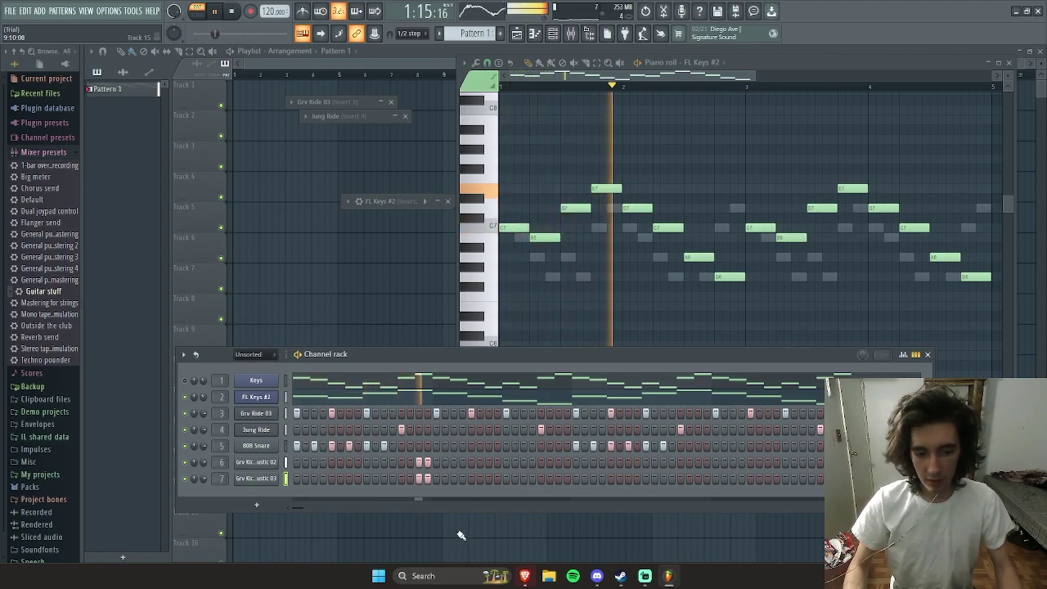
Step: Reduce the bar 1 kicks to Grv Kick Acoustic 02 on step 15 and Grv Kick Acoustic 03 on step 16, and play back
key(space)
key(space)
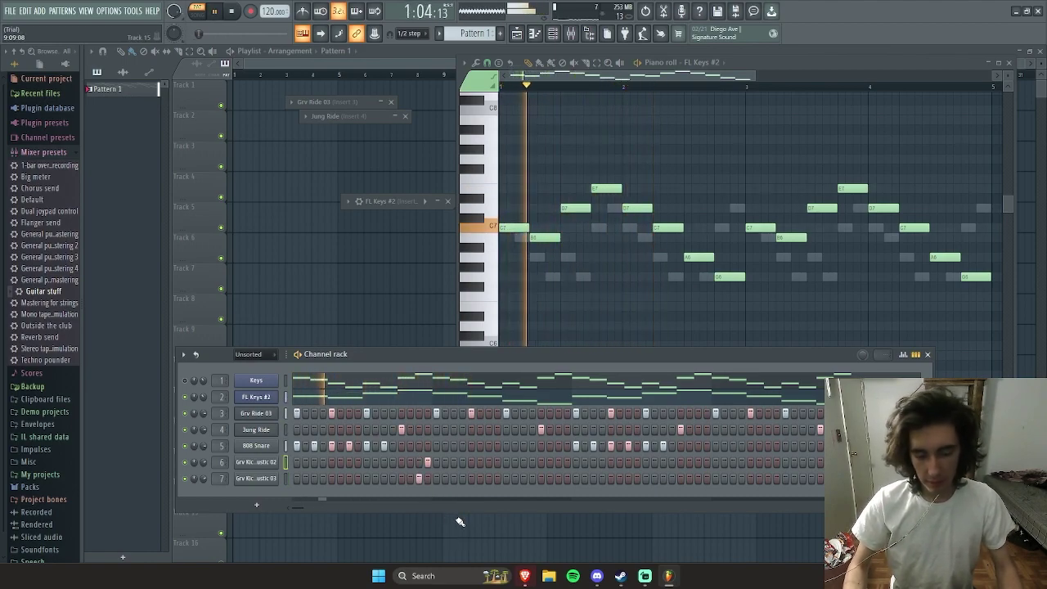
key(space)
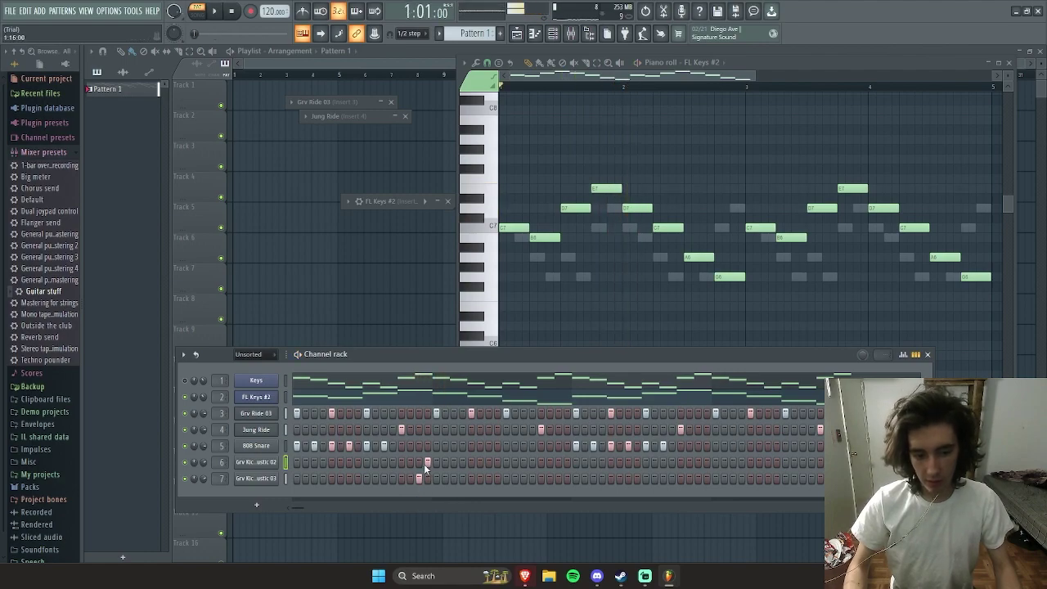
click(426, 477)
key(space)
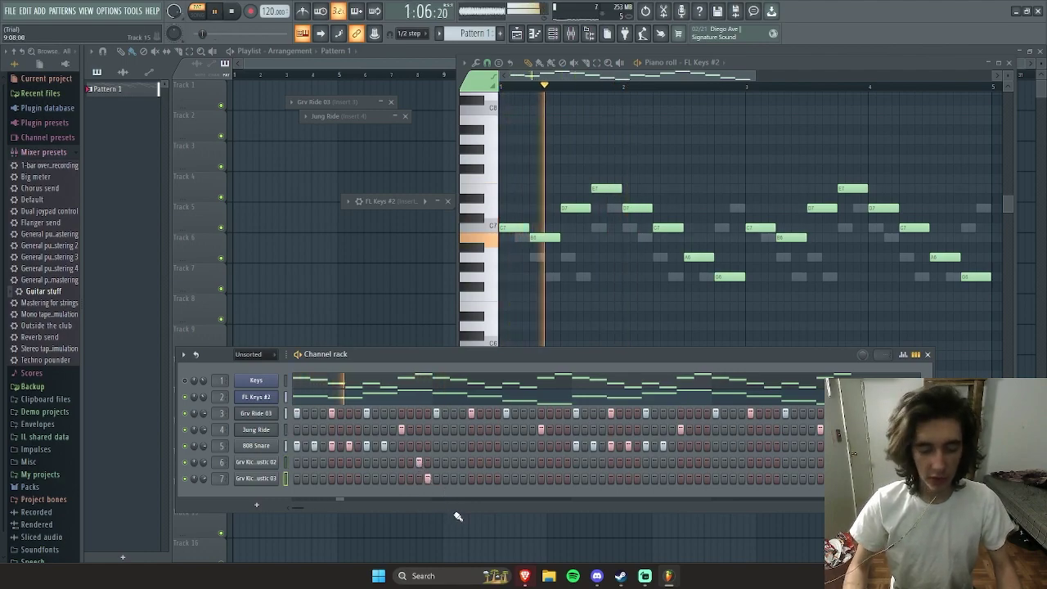
Step: Repeat the acoustic kick pair in bars 2 and 3 during playback, Grv Kick Acoustic 02 on step 15 and Grv Kick Acoustic 03 on step 16
key(space)
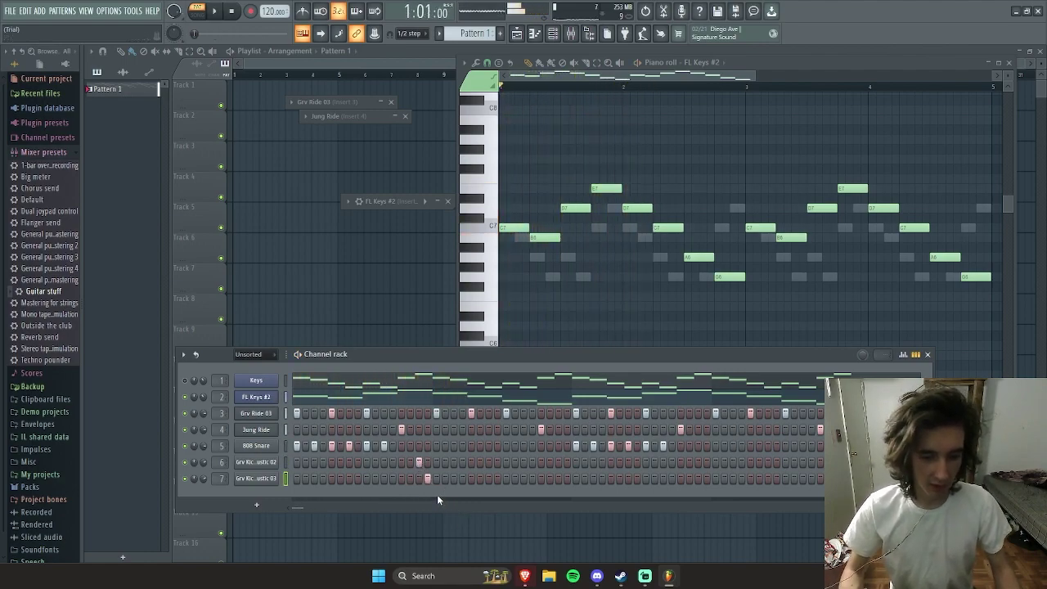
click(426, 478)
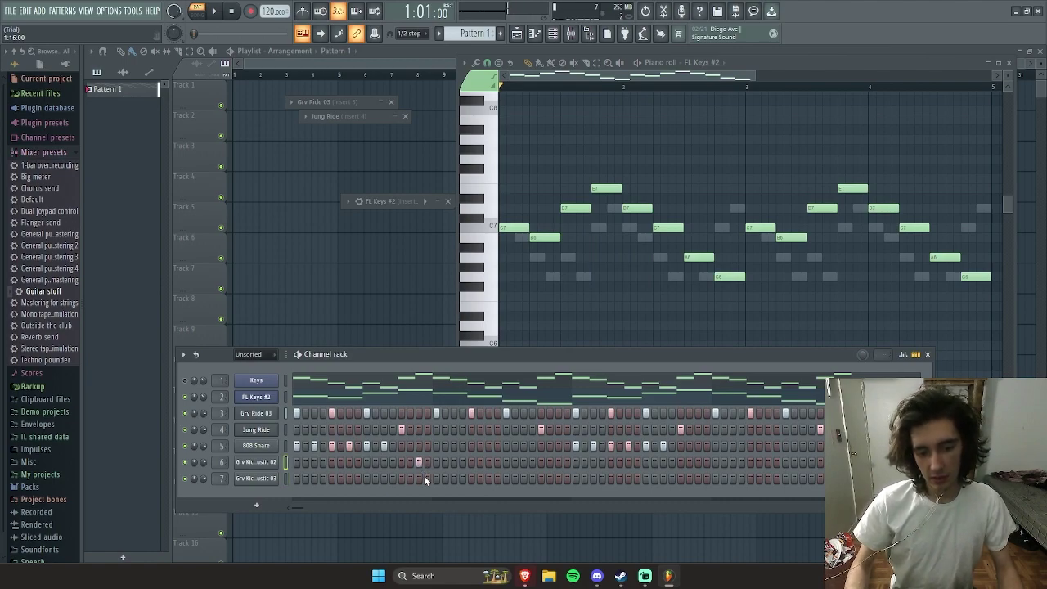
click(428, 477)
key(space)
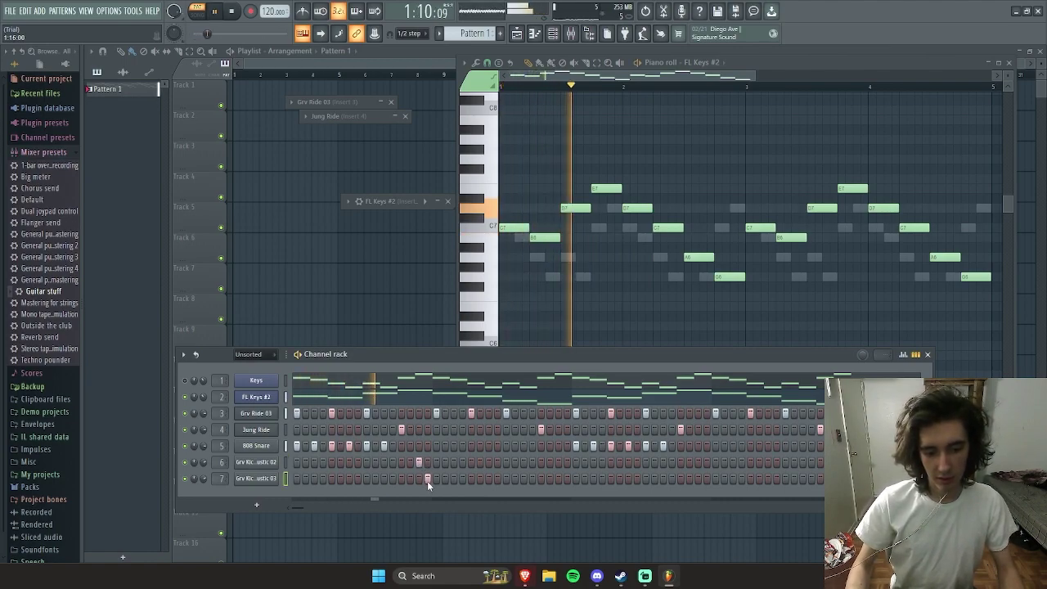
click(559, 463)
click(567, 478)
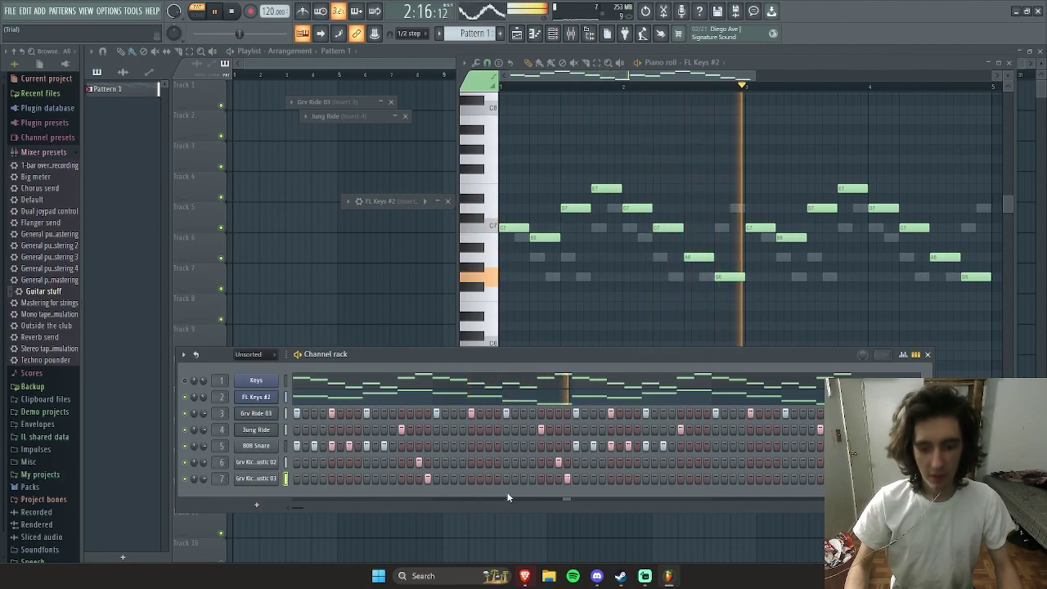
click(697, 462)
click(706, 478)
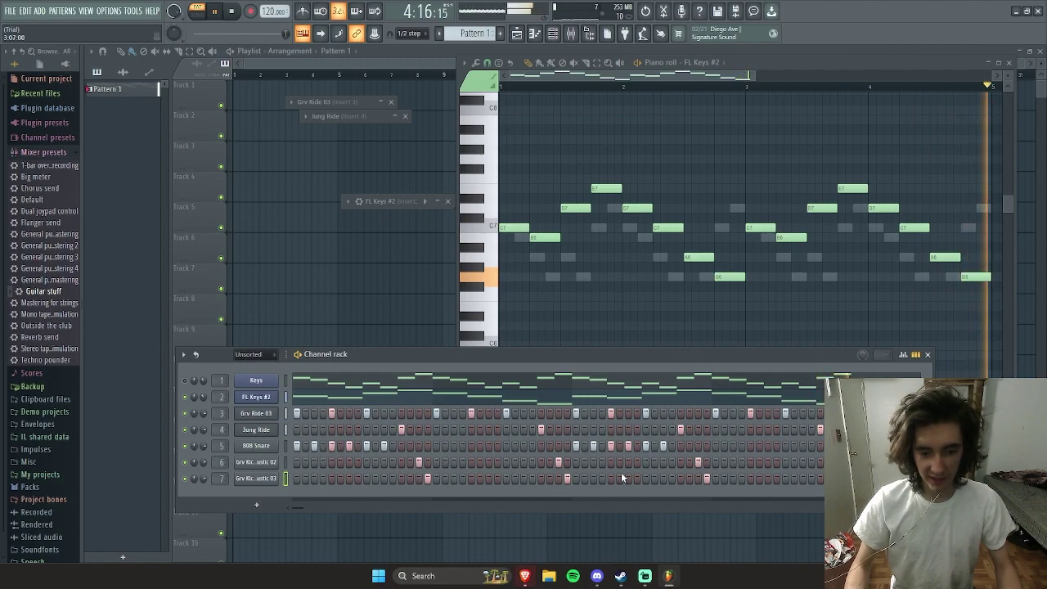
Step: Try Grv Kick Acoustic 02 on step 7 and Grv Kick Acoustic 03 on step 8 of bar 2 during playback
click(489, 462)
click(497, 479)
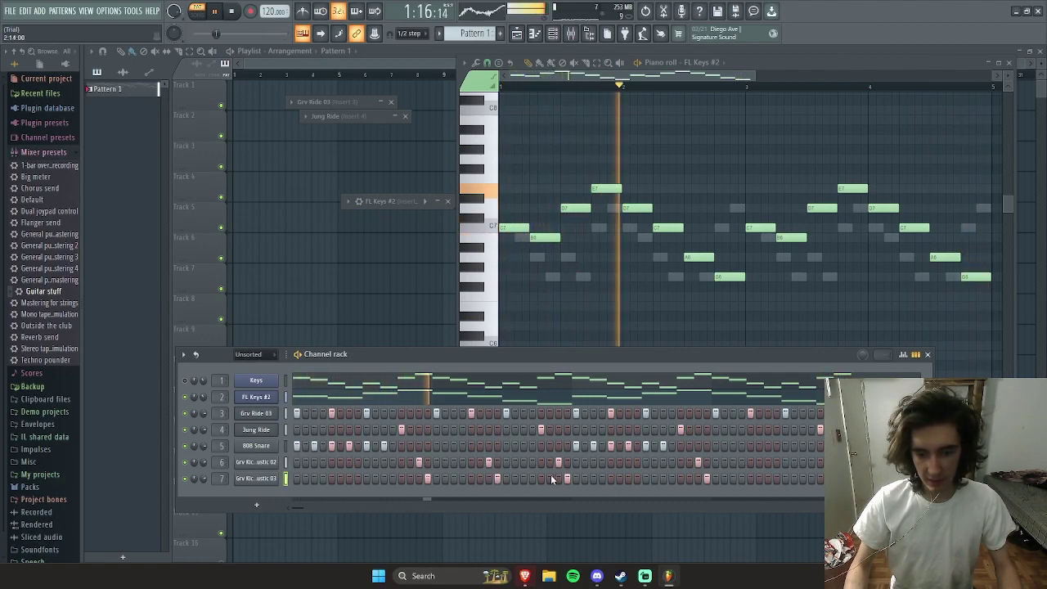
right_click(488, 462)
right_click(497, 478)
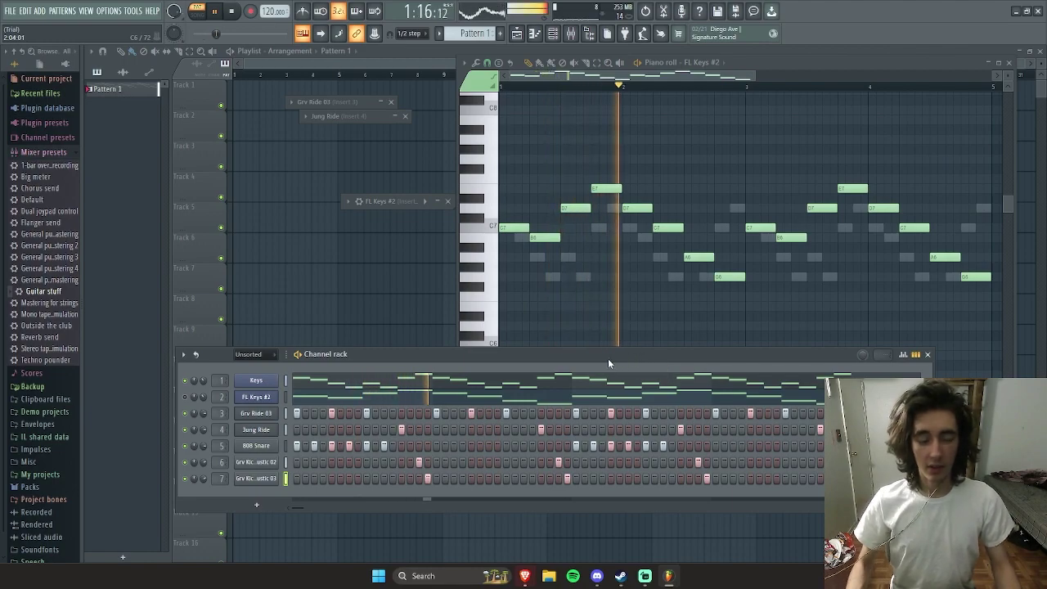
key(space)
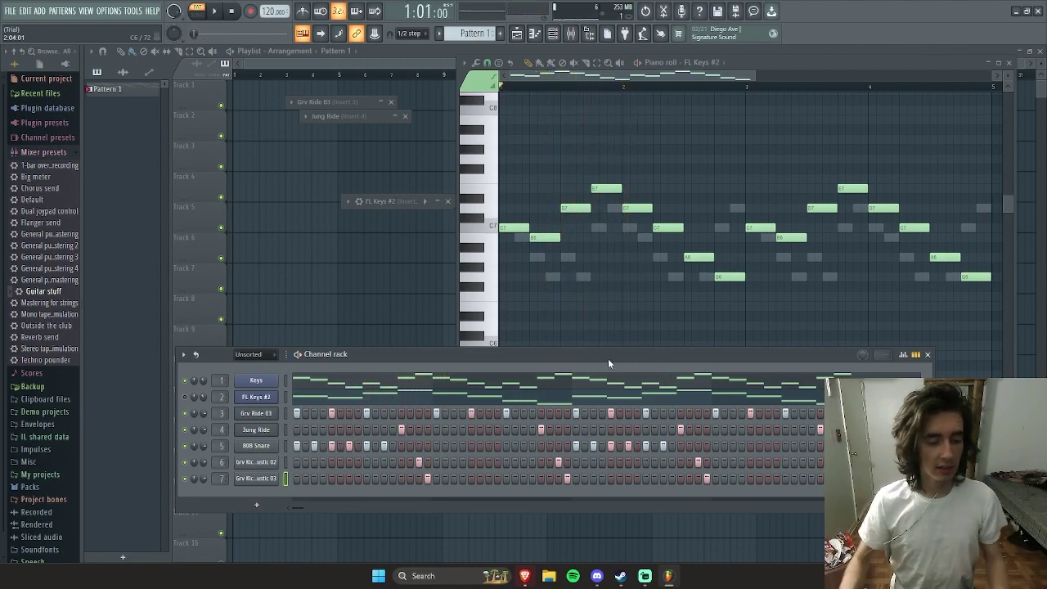
Step: Close the FL Keys #2, Jung Ride and Grv Ride 03 channel windows and minimize the piano roll
click(759, 71)
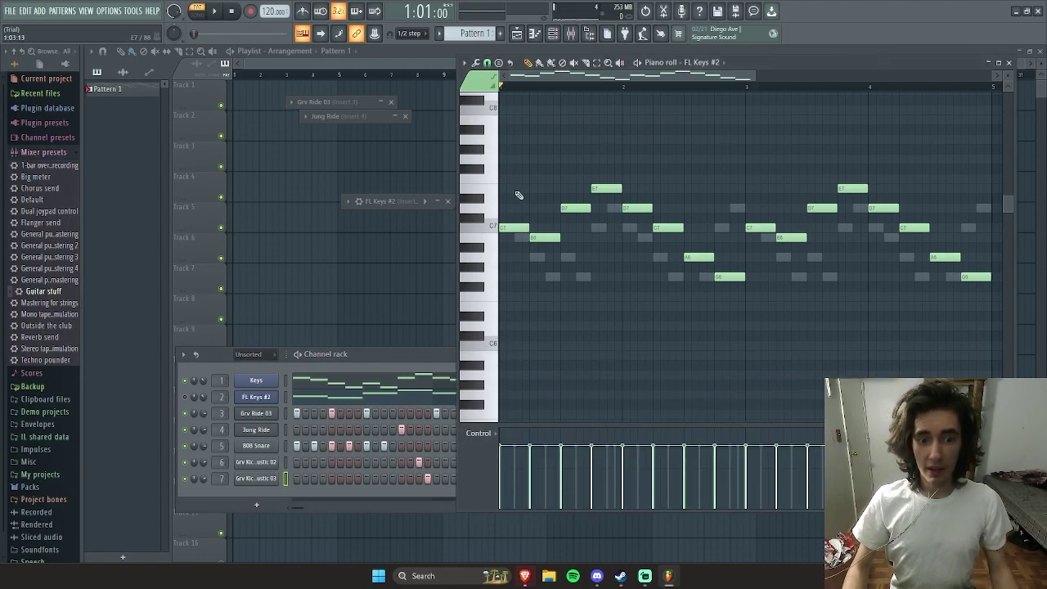
click(448, 202)
click(405, 116)
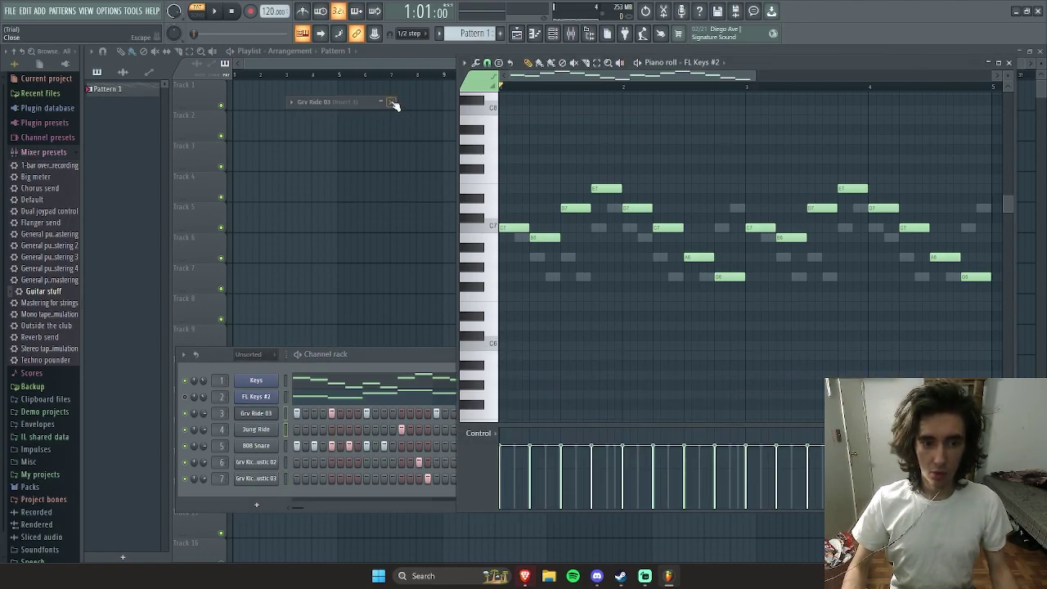
click(392, 103)
click(988, 63)
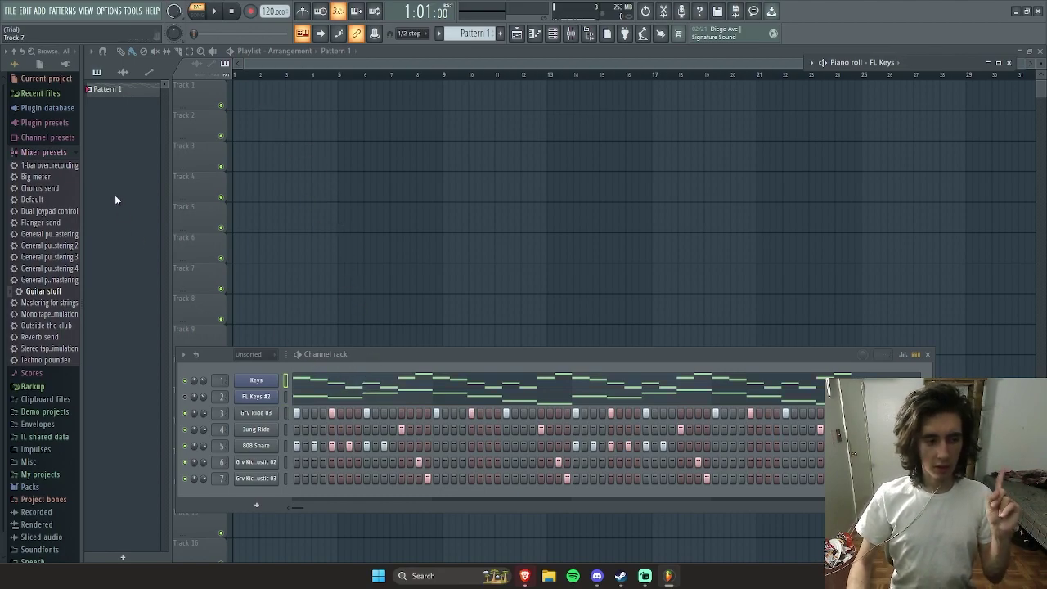
Step: Split Pattern 1 by channel into separate patterns and select the Grv Kick Acoustic 02 pattern
right_click(121, 88)
click(110, 104)
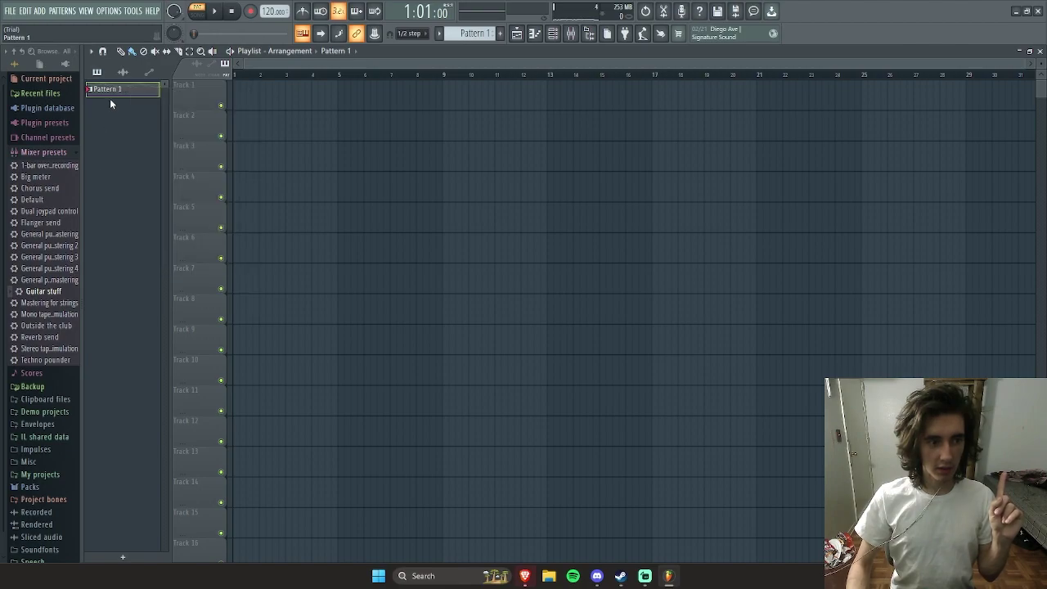
right_click(116, 97)
click(138, 272)
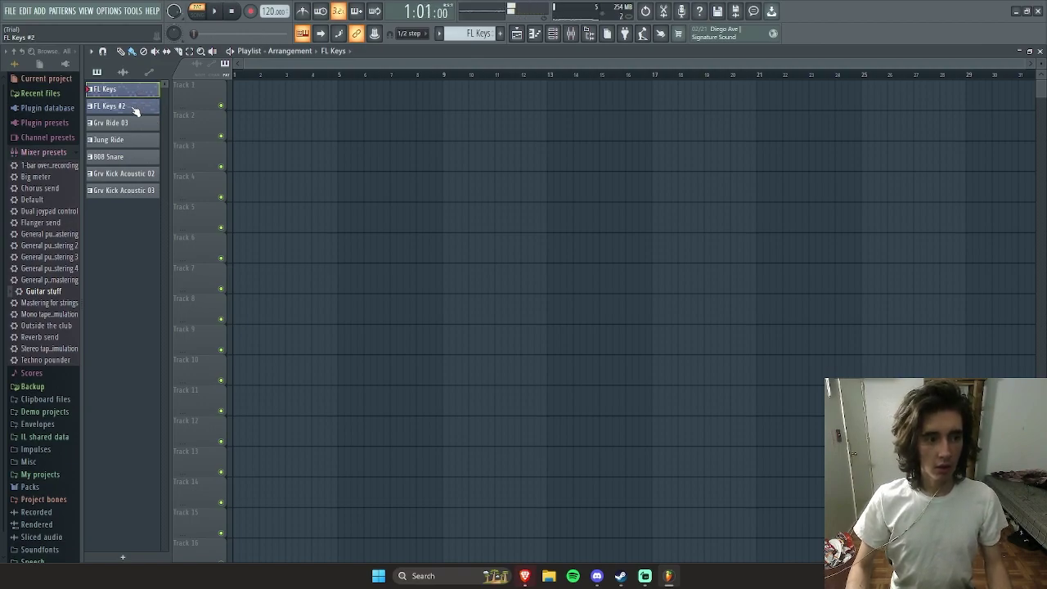
click(134, 175)
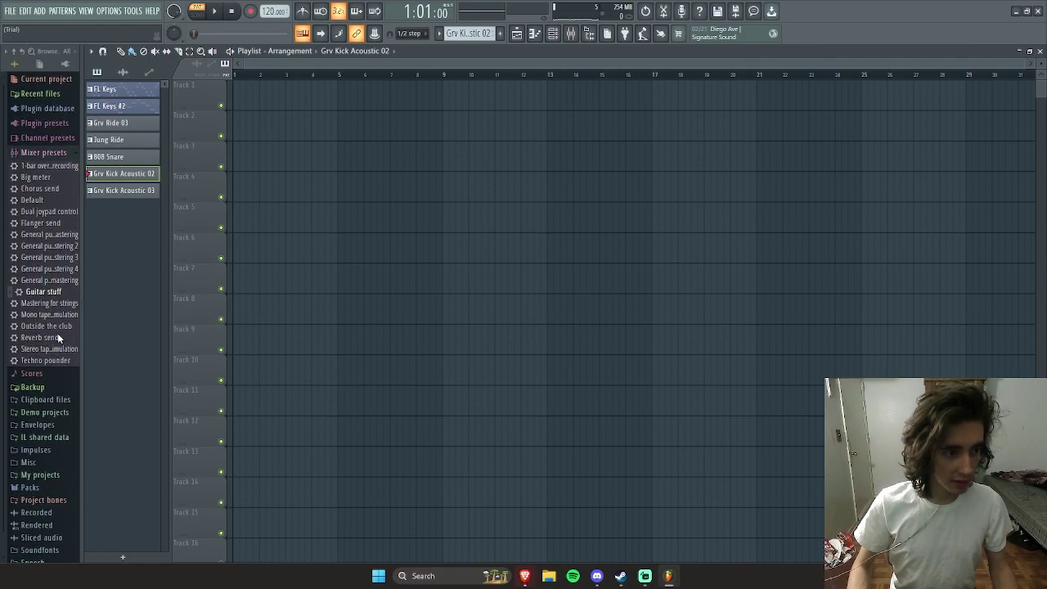
Step: Audition impulse samples in the Chambers, FX and Sampled folders of the browser's Impulses
click(65, 153)
click(65, 243)
click(64, 244)
click(64, 243)
click(66, 257)
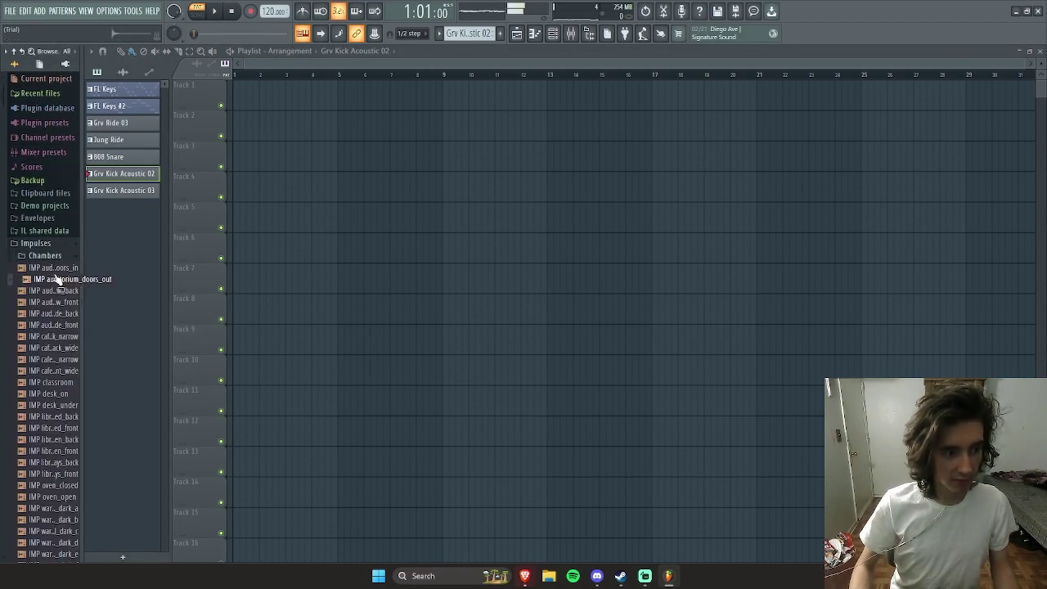
click(64, 302)
click(69, 257)
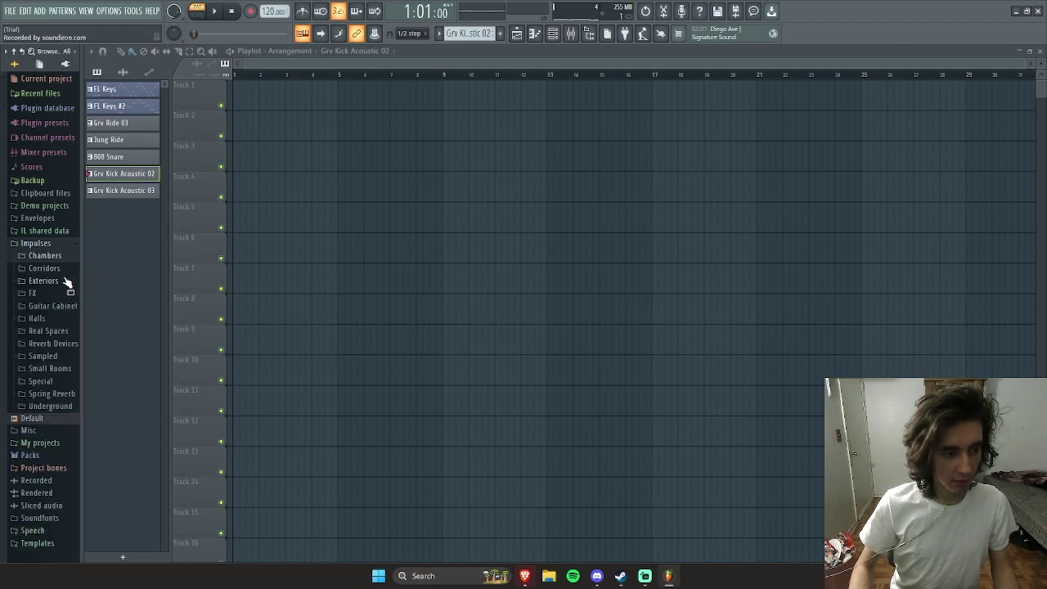
click(66, 294)
click(65, 295)
click(66, 295)
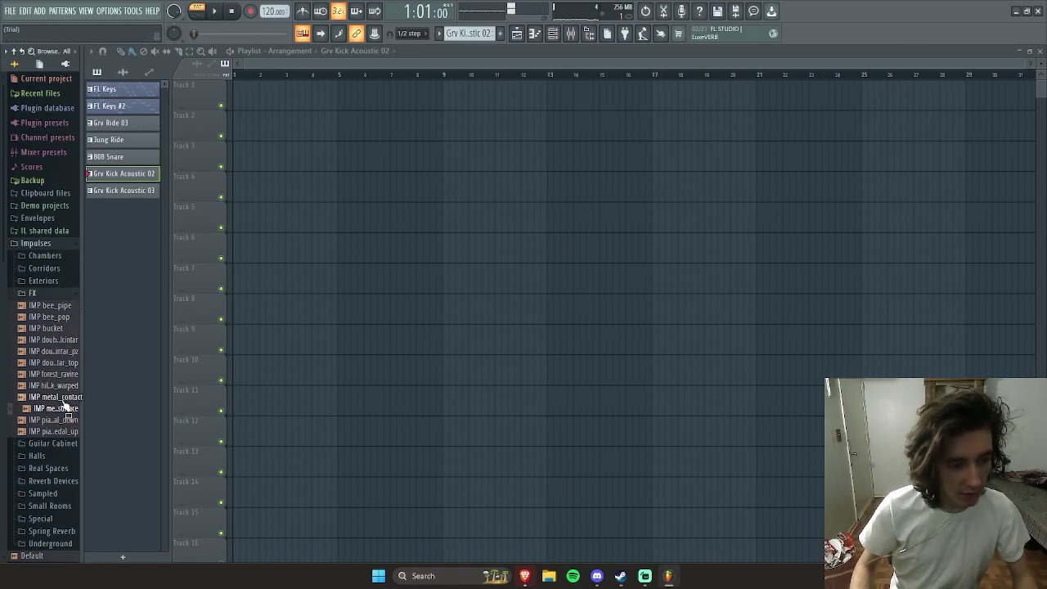
click(58, 293)
click(57, 359)
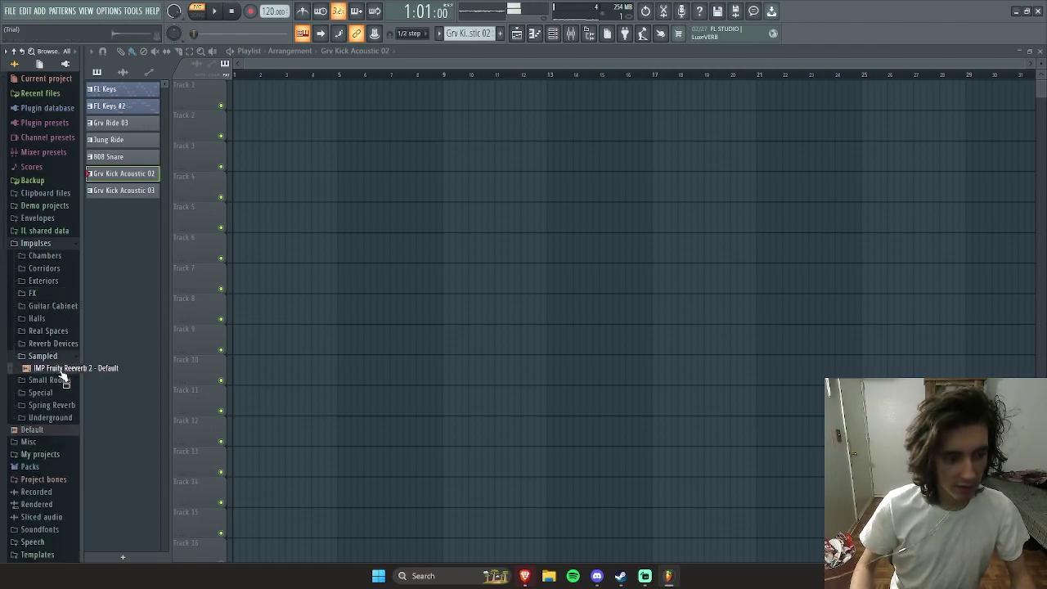
click(66, 357)
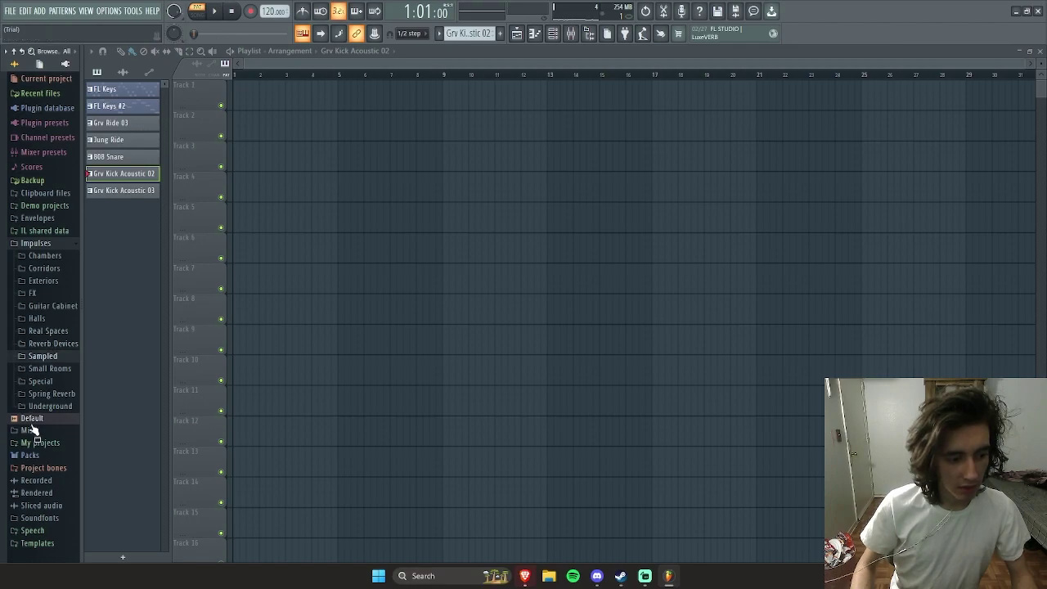
Step: Place the FX Mech Growl sample from the SFX pack on playlist Track 1 at bar 1 and play it in song mode
click(47, 459)
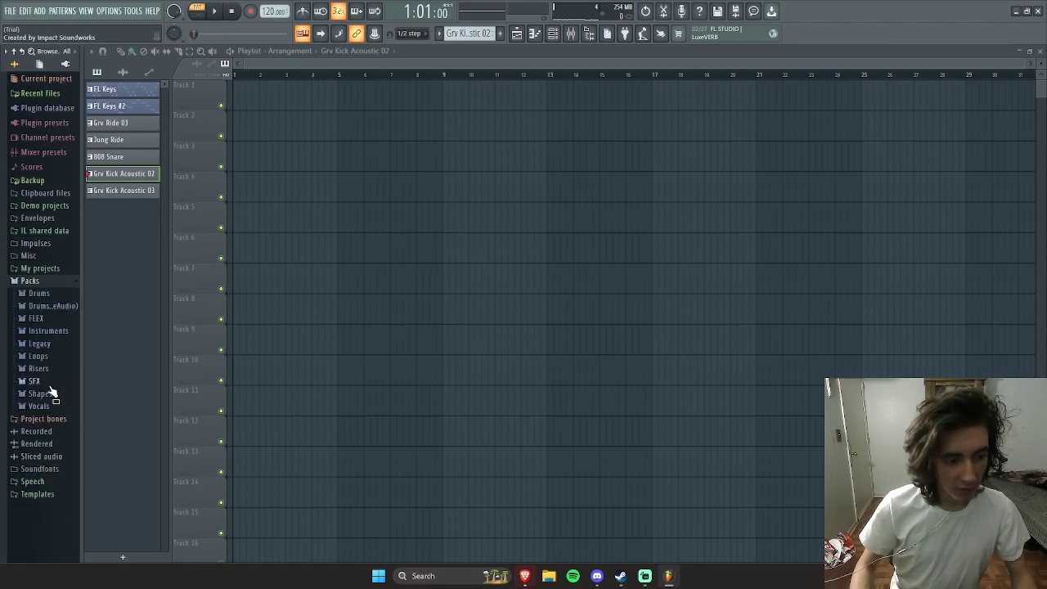
click(49, 382)
scroll(60, 437, down, 4)
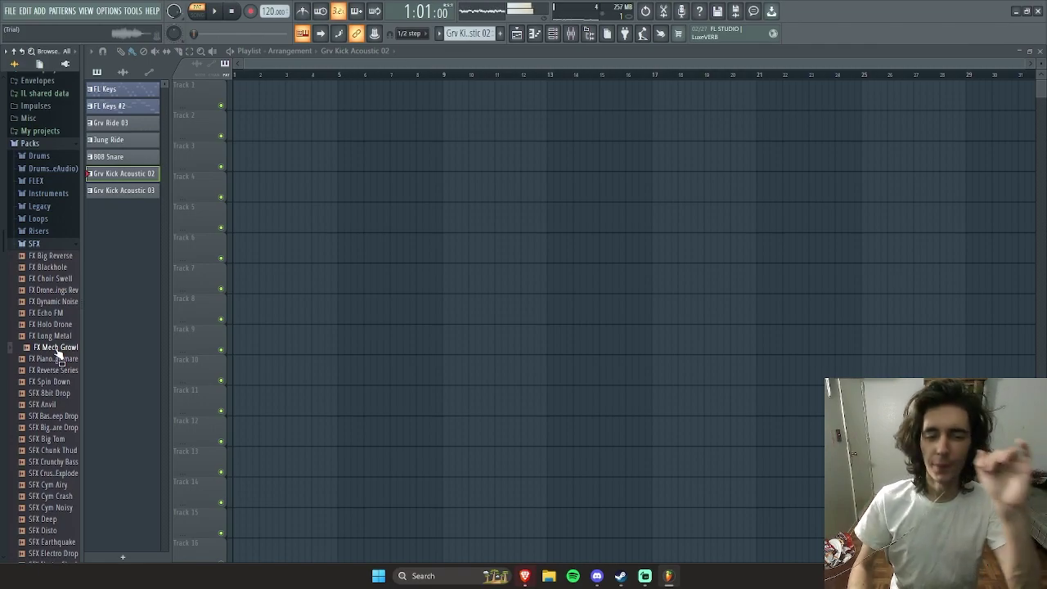
drag(58, 352, 237, 98)
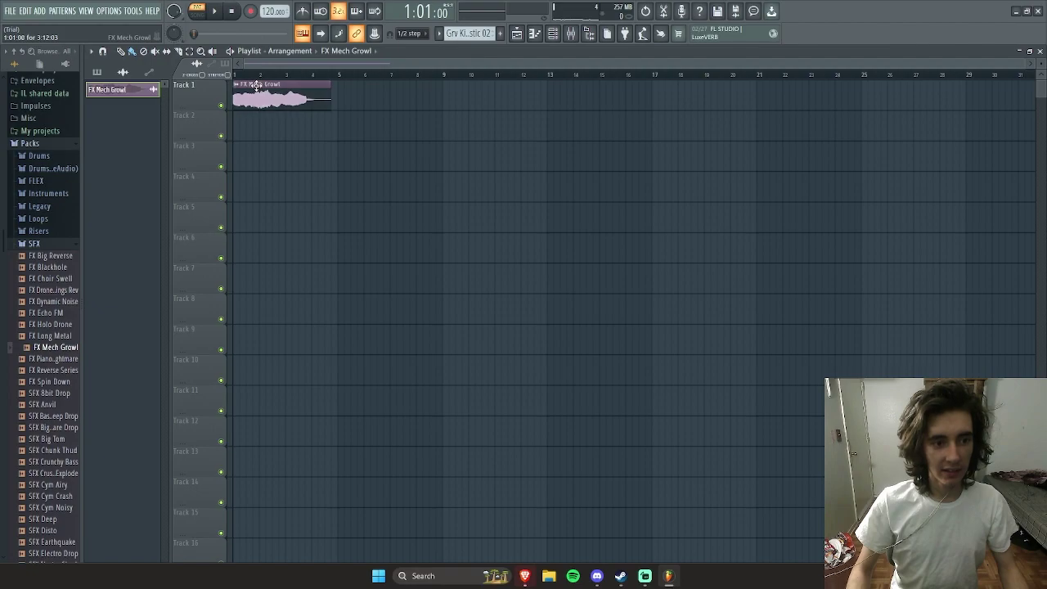
click(197, 13)
key(space)
key(space)
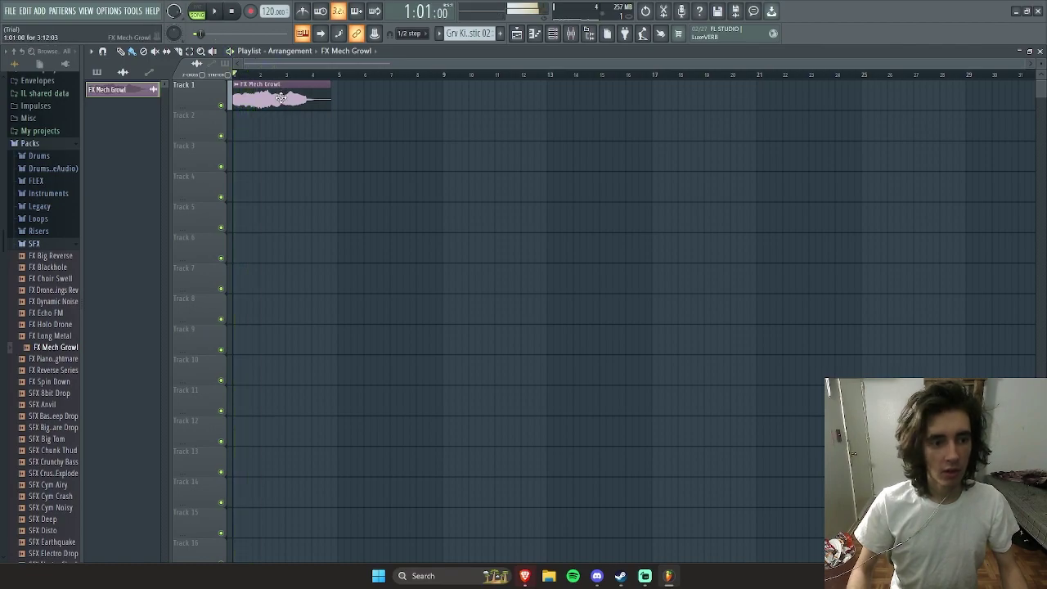
right_click(284, 99)
click(238, 98)
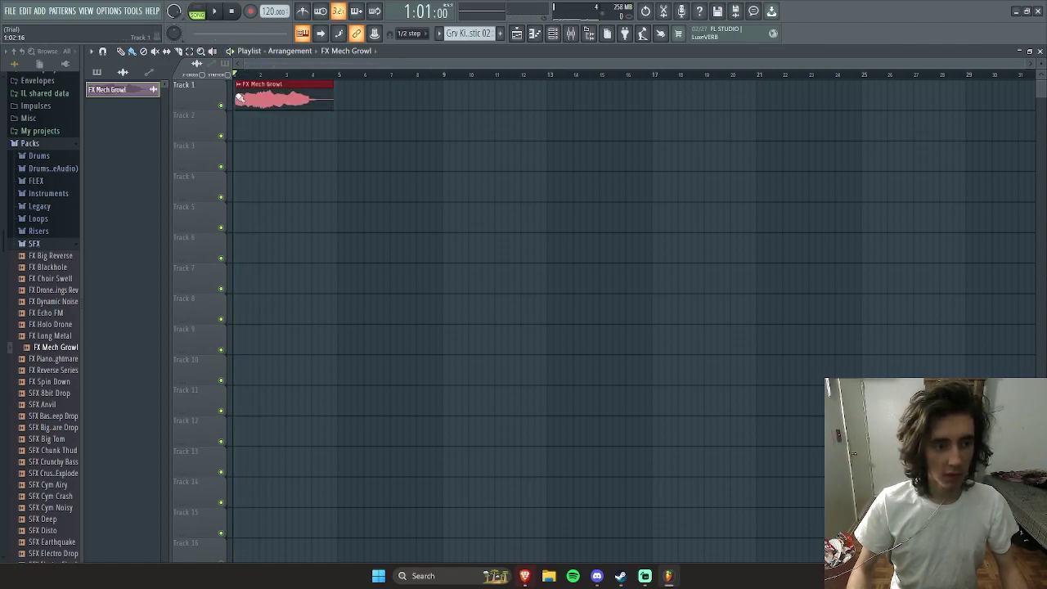
right_click(129, 91)
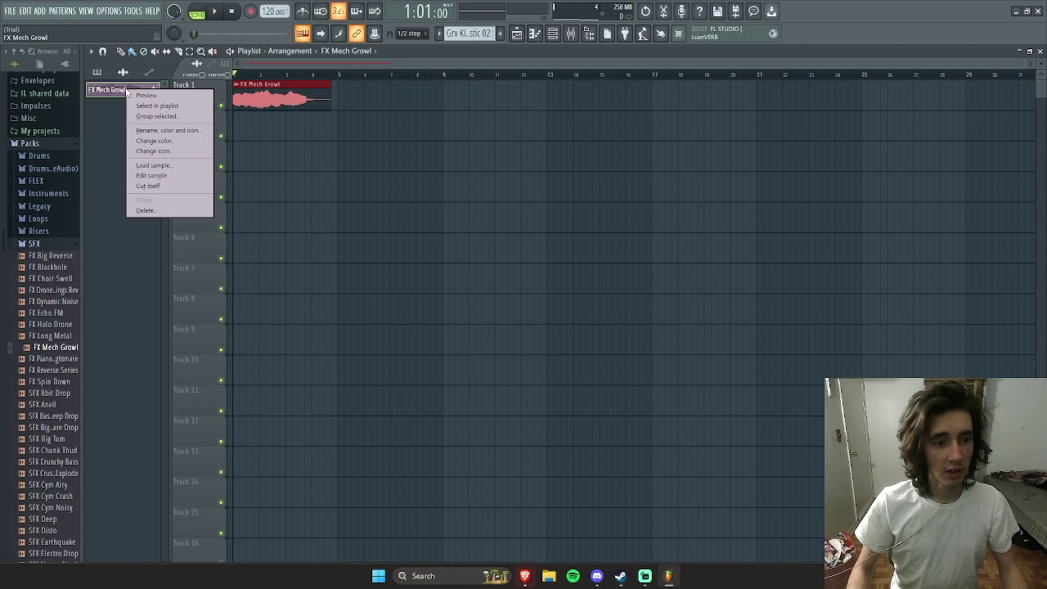
click(173, 169)
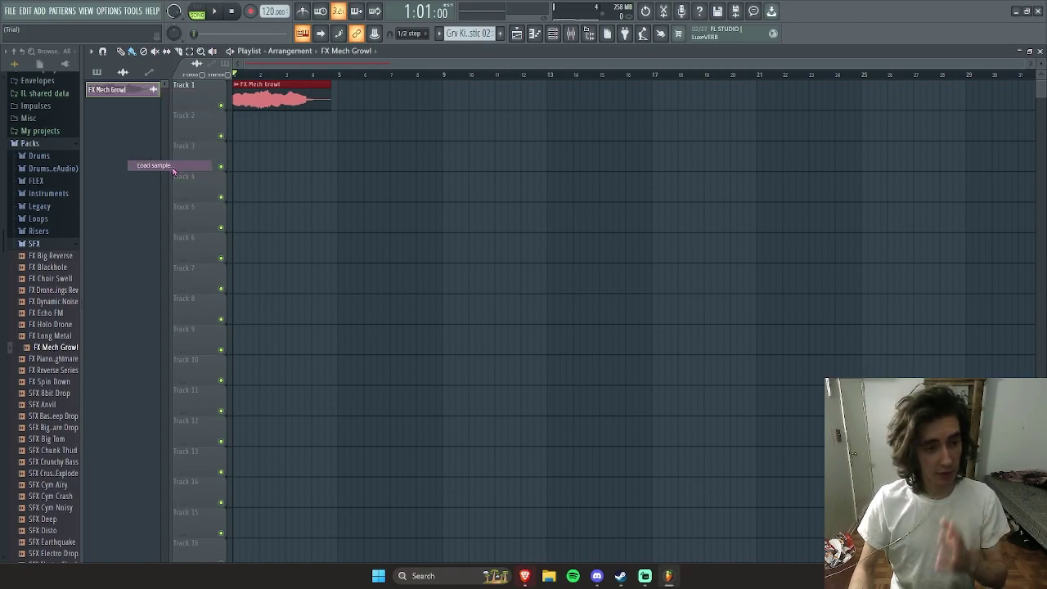
click(486, 277)
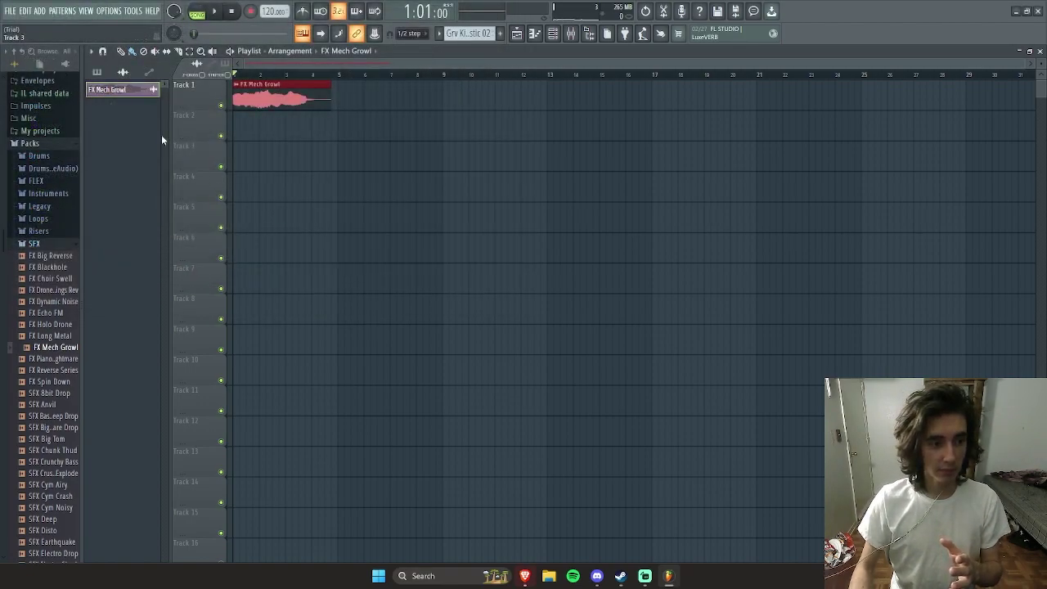
right_click(122, 93)
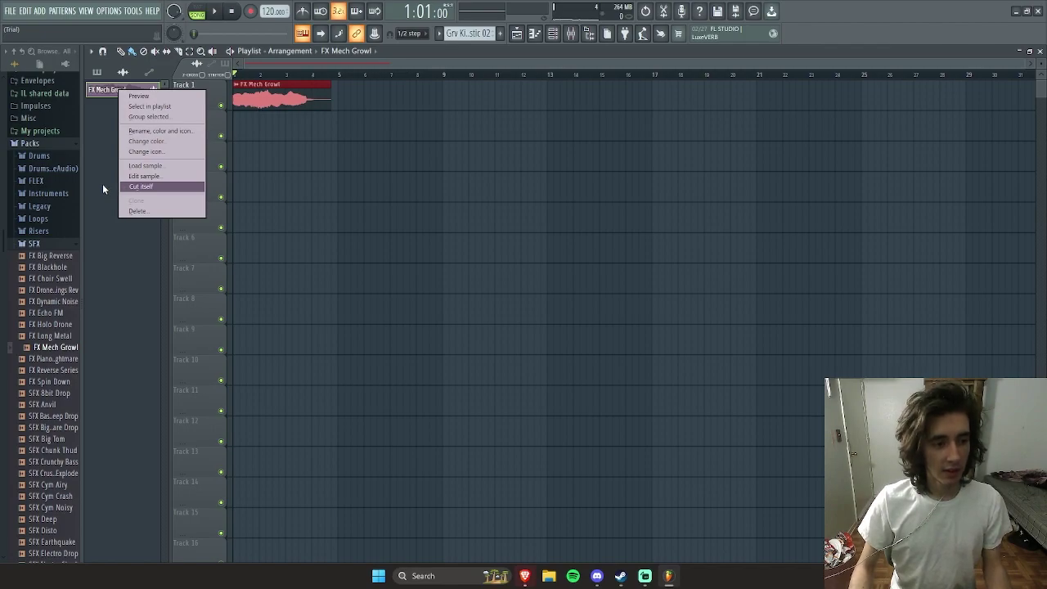
click(103, 184)
click(344, 181)
right_click(356, 175)
Step: Preview FX Mech Growl, open its clip settings, try a pitch shift of +1200 cents, and lower the pitch below zero while playing
right_click(129, 91)
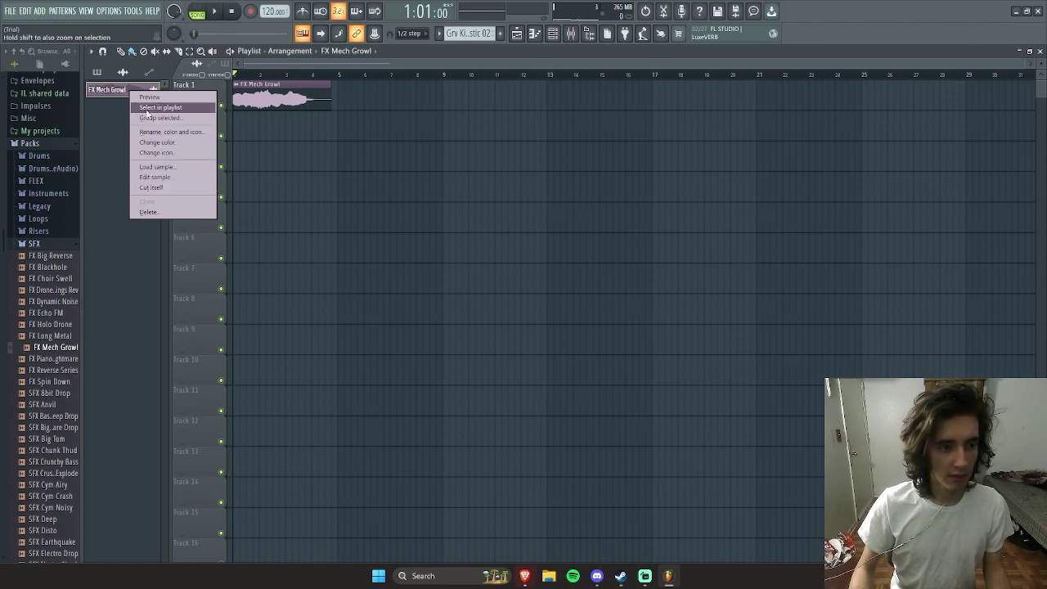
click(154, 100)
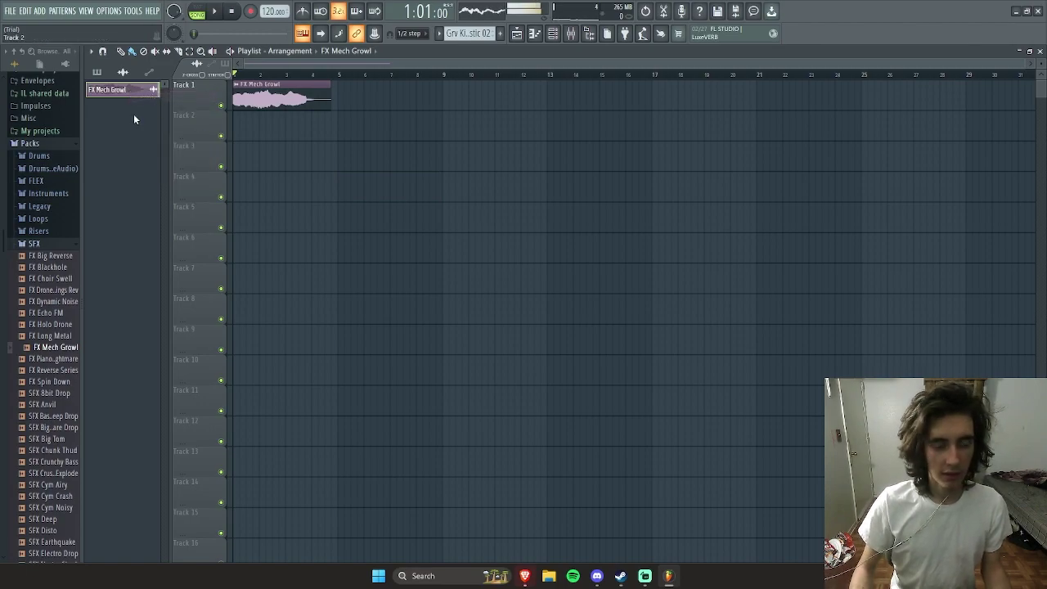
click(127, 97)
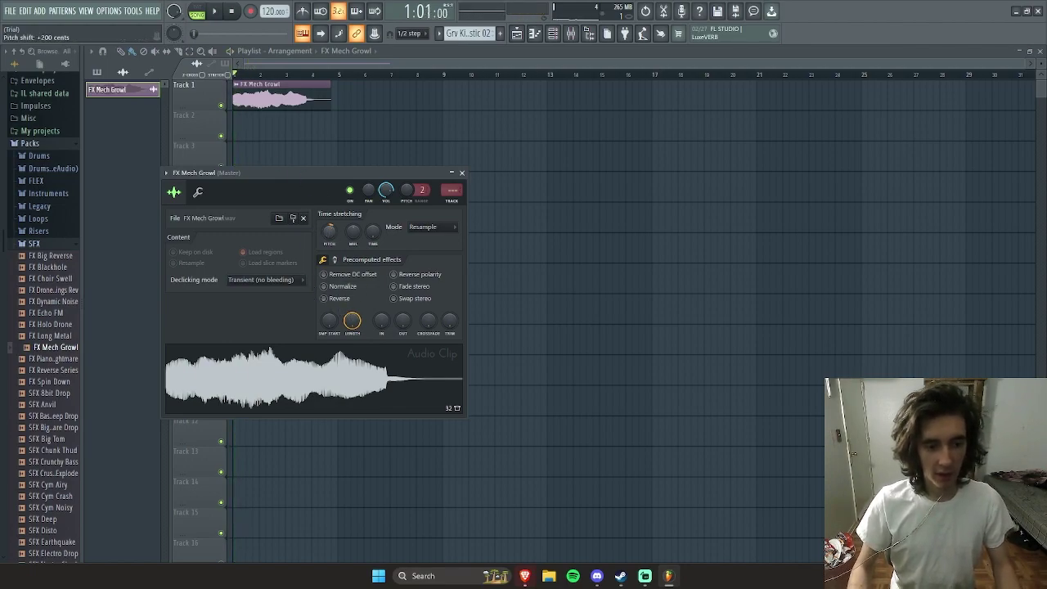
drag(329, 232, 329, 241)
key(space)
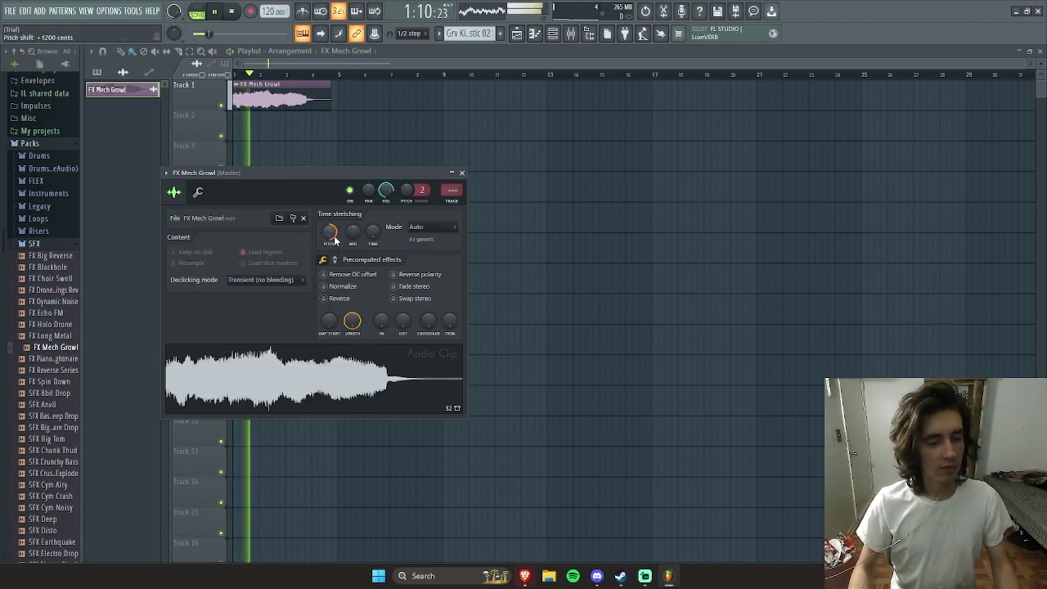
key(space)
key(space)
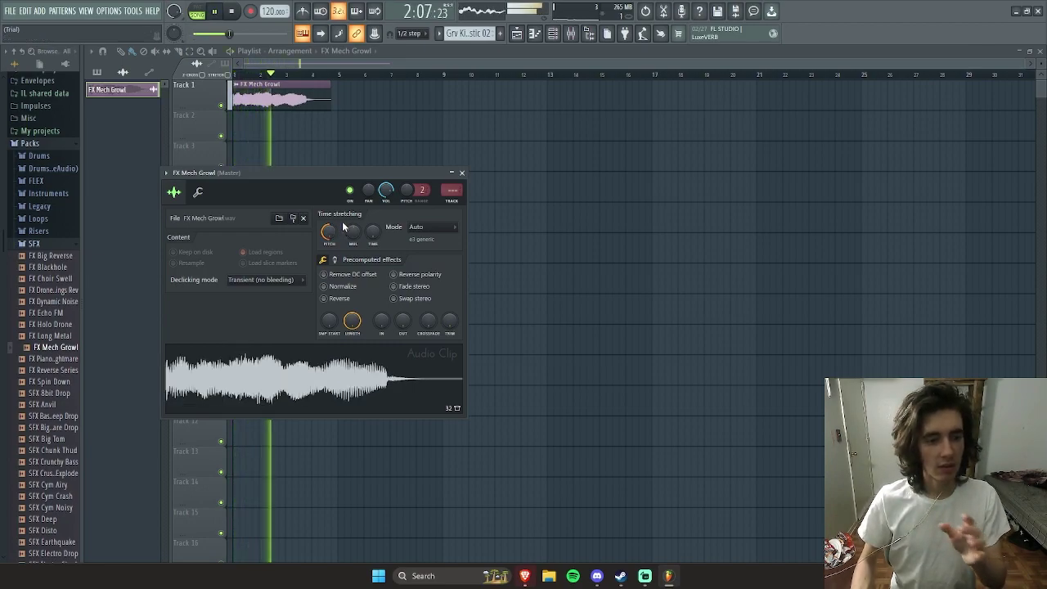
Step: Time-stretch the FX Mech Growl clip to about eight bars and close its settings window
drag(372, 232, 372, 184)
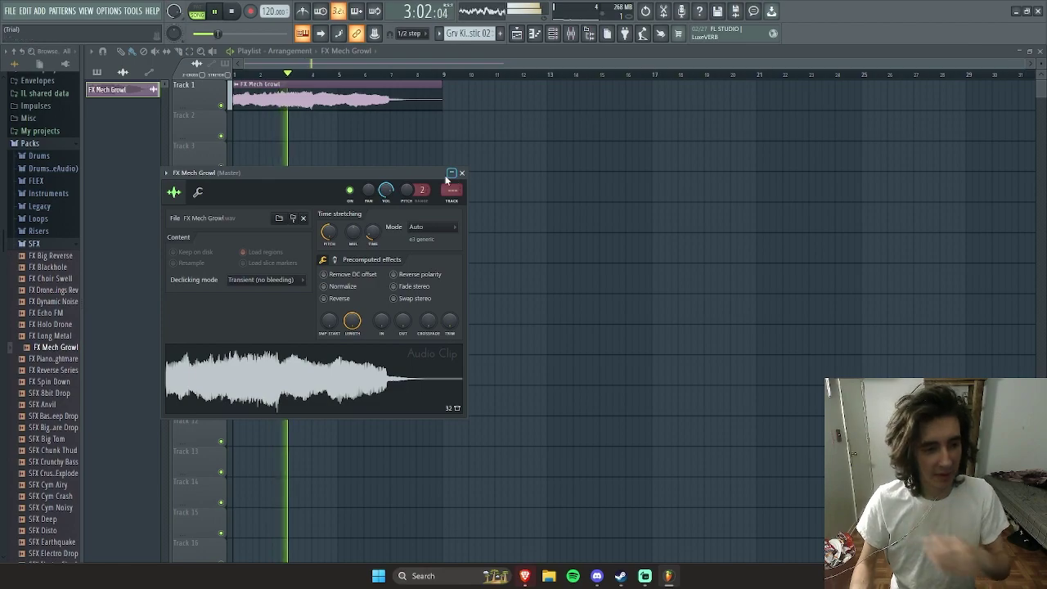
click(451, 174)
drag(436, 177, 462, 205)
click(487, 200)
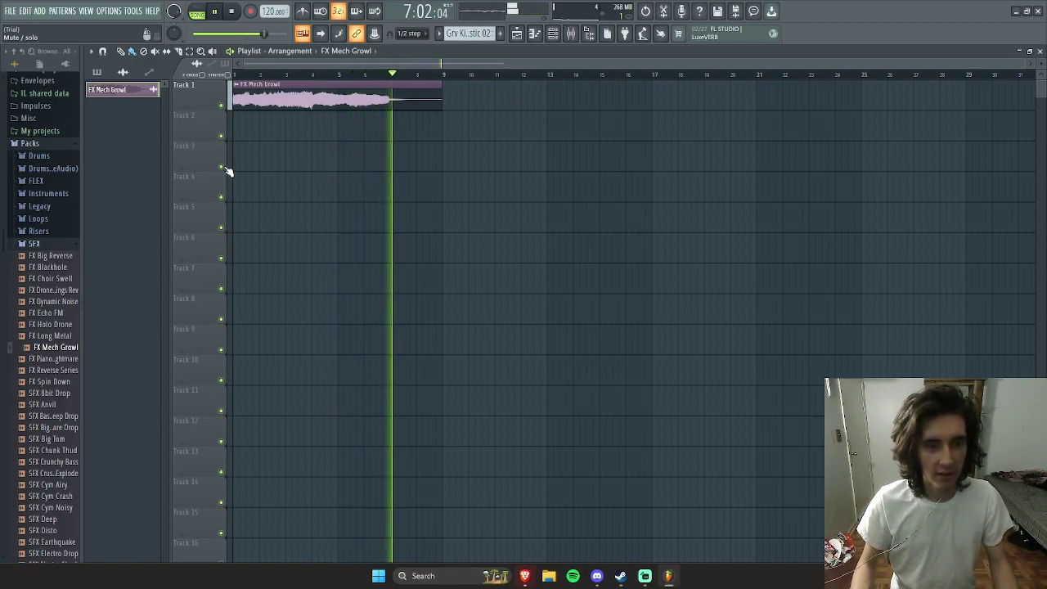
Step: Stop playback, trim the silent tail off the FX Mech Growl clip near bar 7, and re-place it at bar 1 on Track 1
key(space)
drag(440, 97, 398, 110)
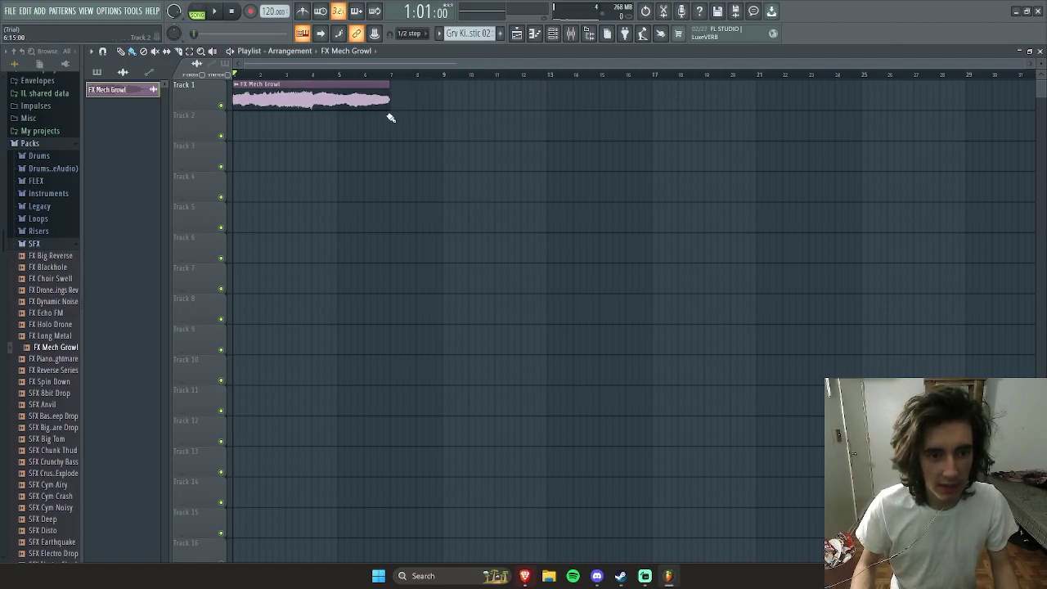
right_click(344, 93)
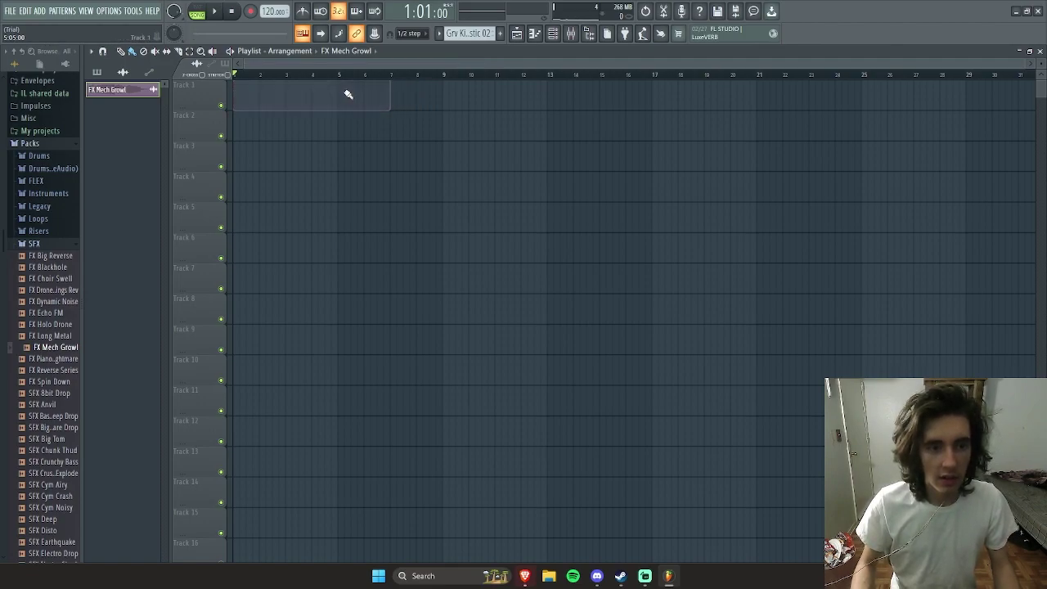
click(233, 100)
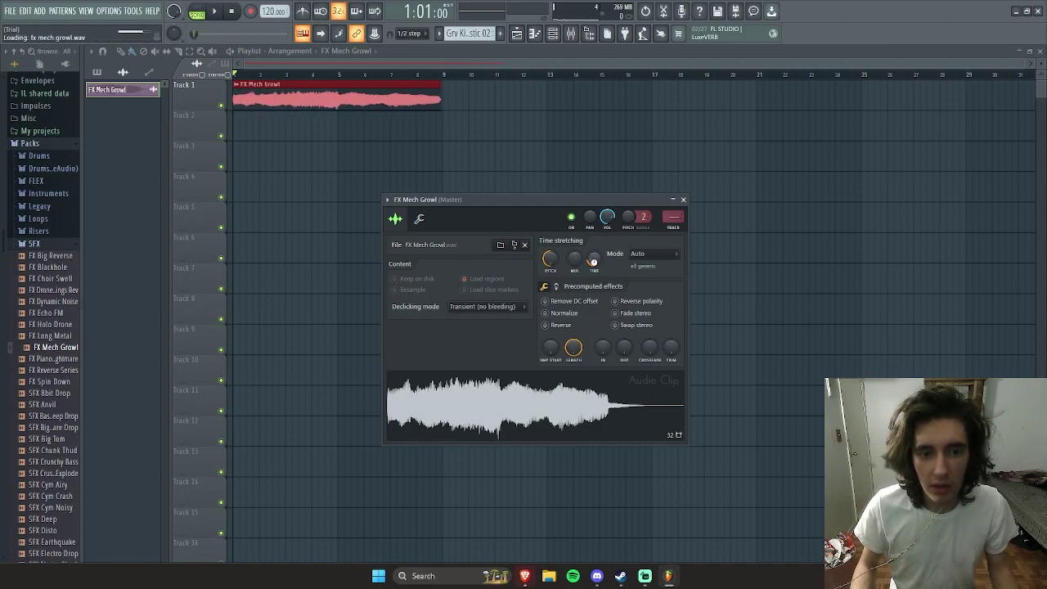
Step: Time-stretch the trimmed FX Mech Growl clip so that it ends at bar 9, and play it
drag(593, 260, 602, 268)
click(440, 98)
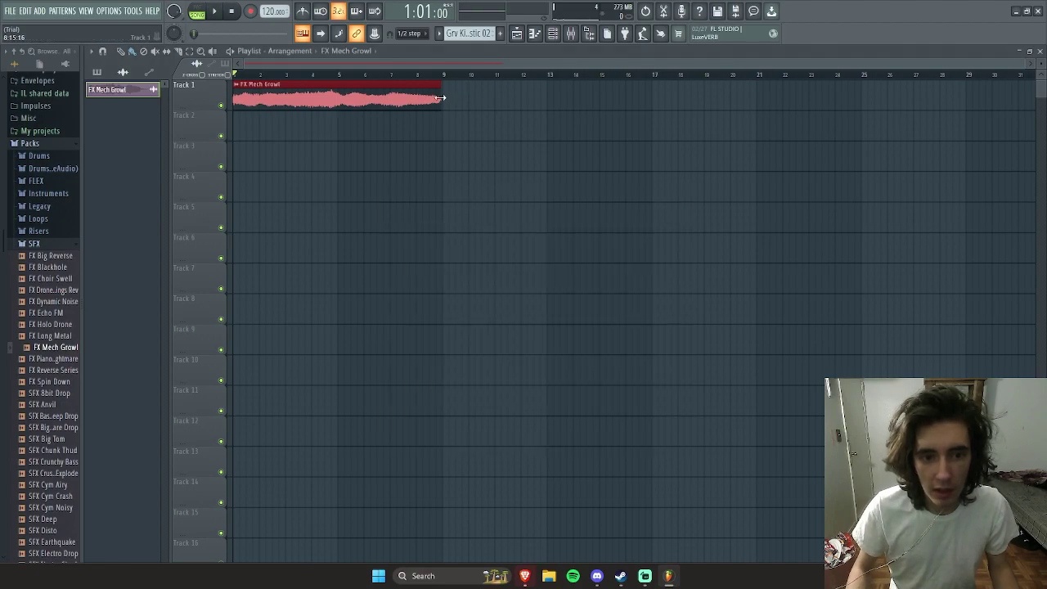
key(space)
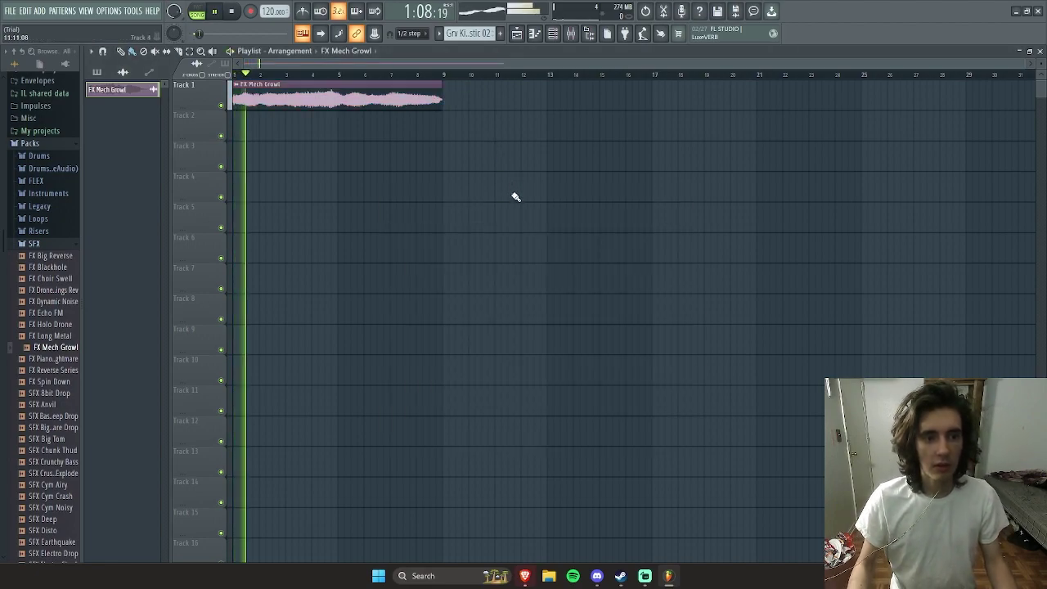
Step: Set the FX Mech Growl clip's pitch shift to -700 cents, listen to it from the start, and minimise its settings window
click(124, 90)
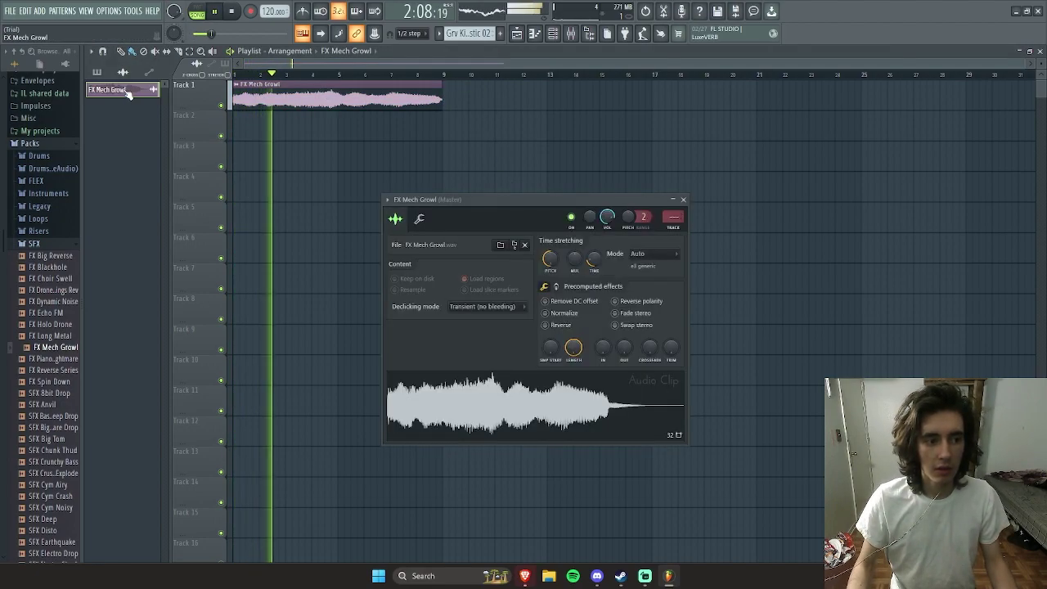
key(space)
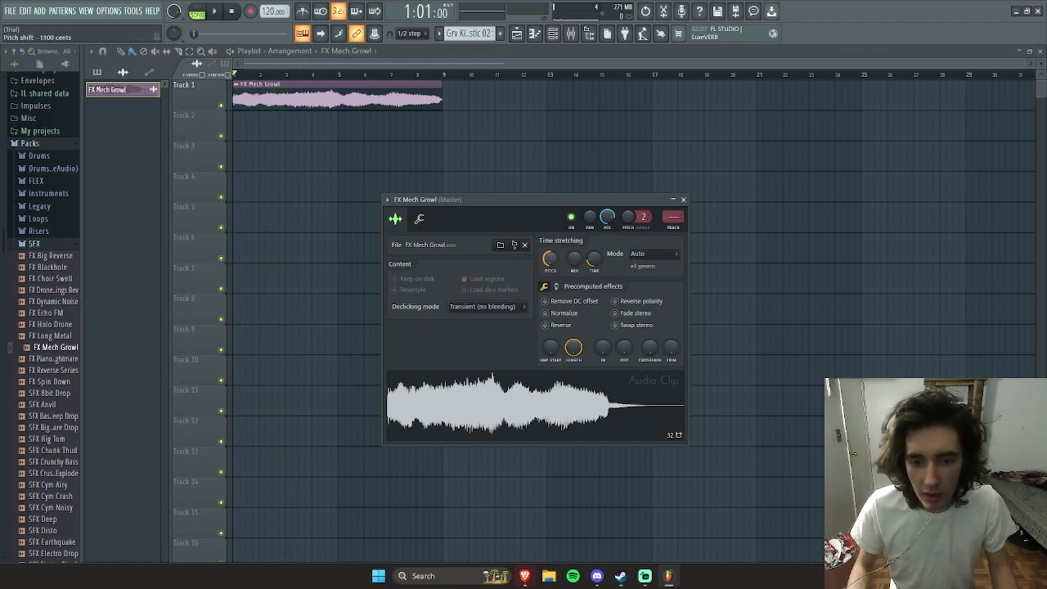
key(space)
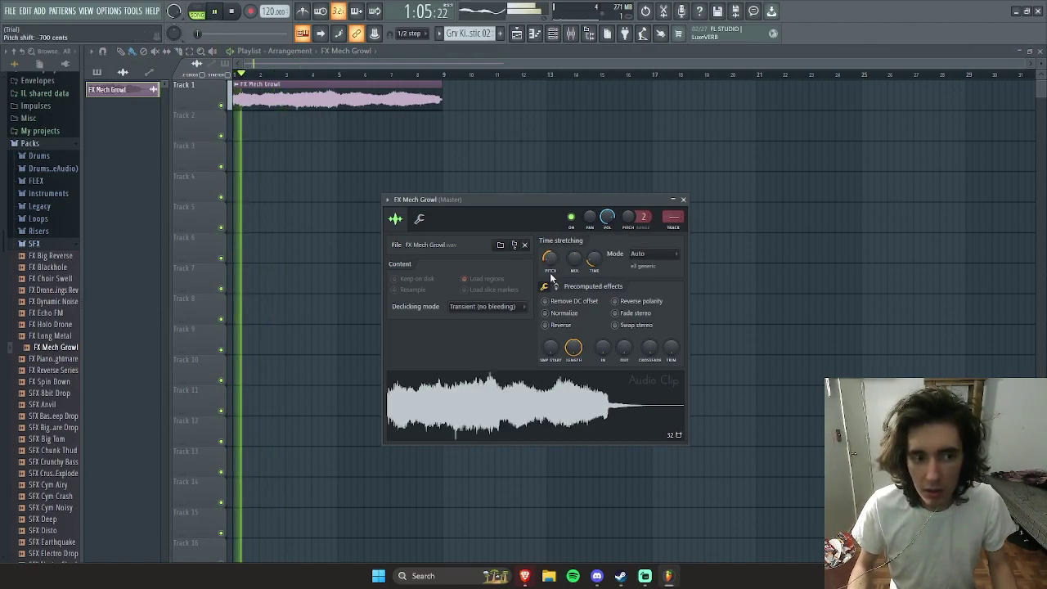
click(672, 200)
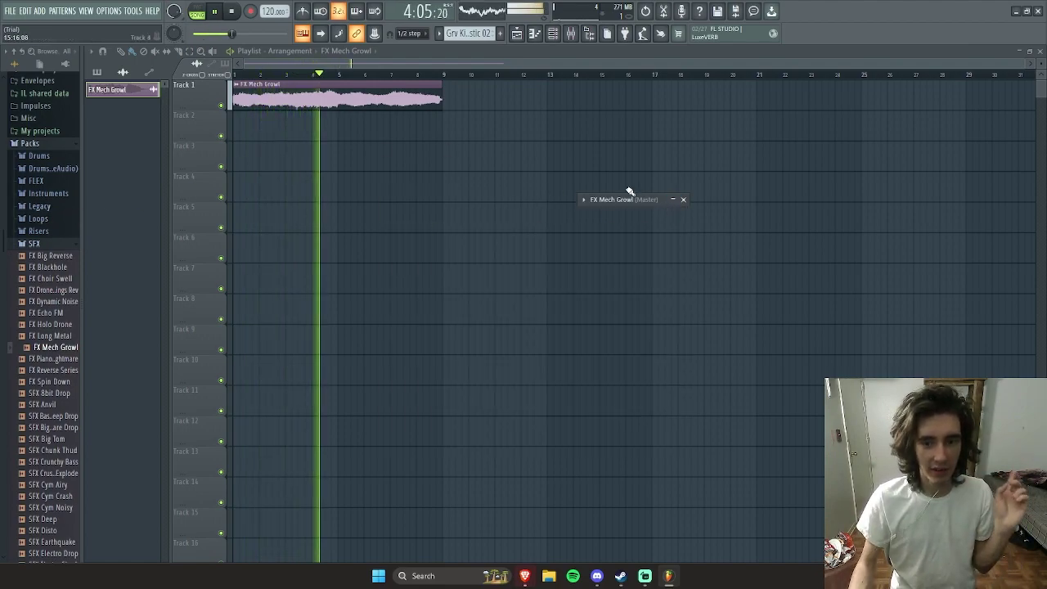
Step: Look through the Shapes, SFX and Vocals packs and place the Ahh B vocal sample on playlist Track 2 at bar 2
scroll(49, 246, down, 8)
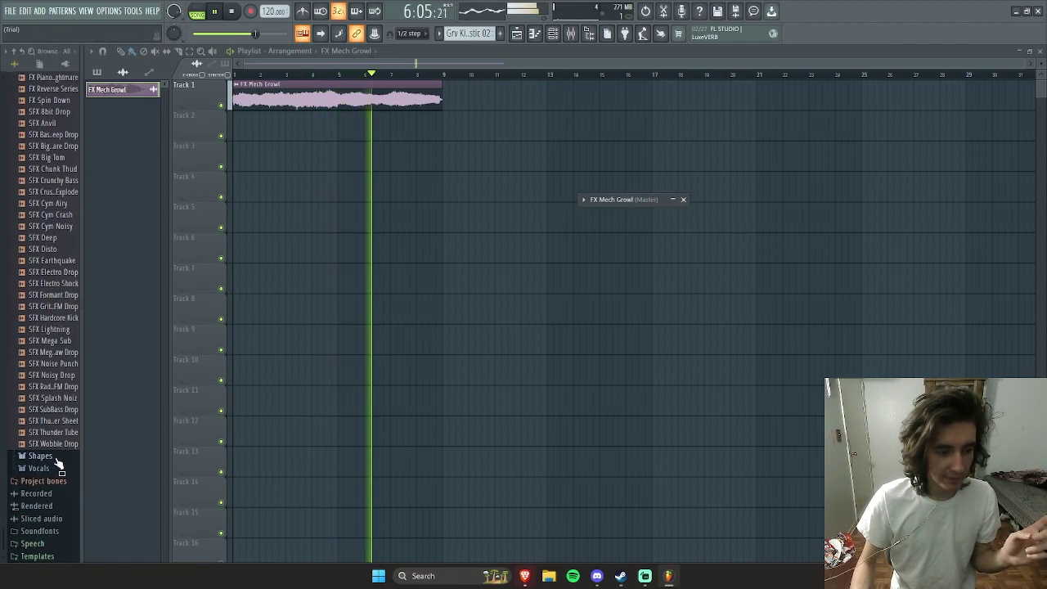
click(41, 456)
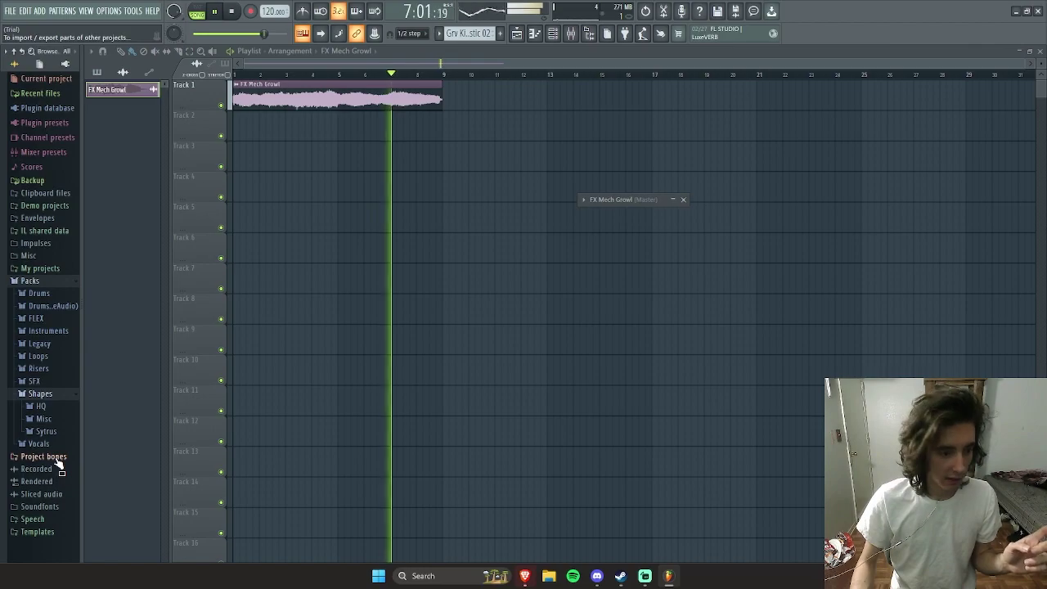
click(71, 395)
click(62, 381)
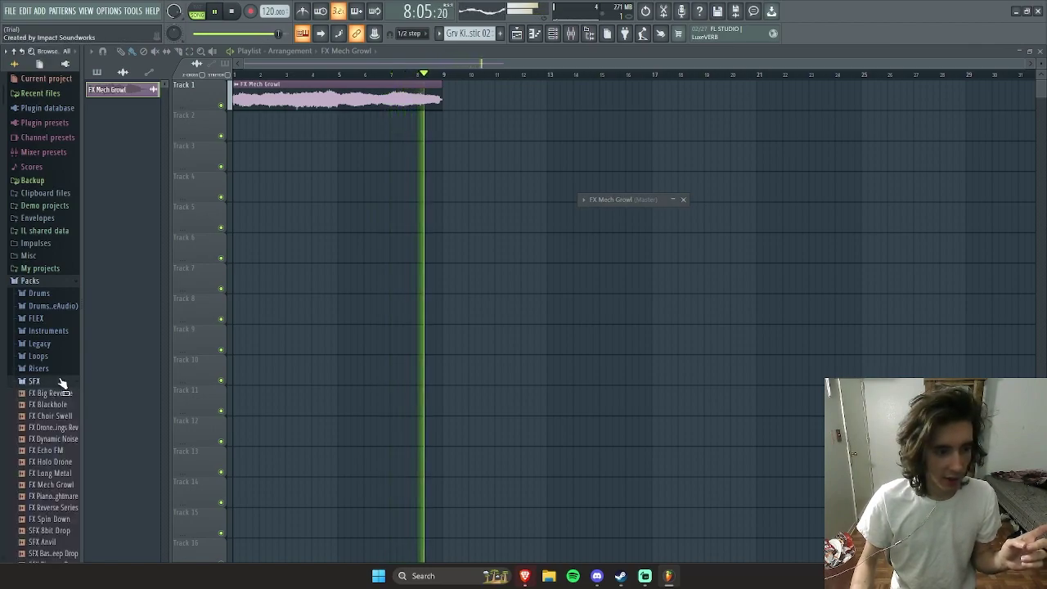
click(62, 382)
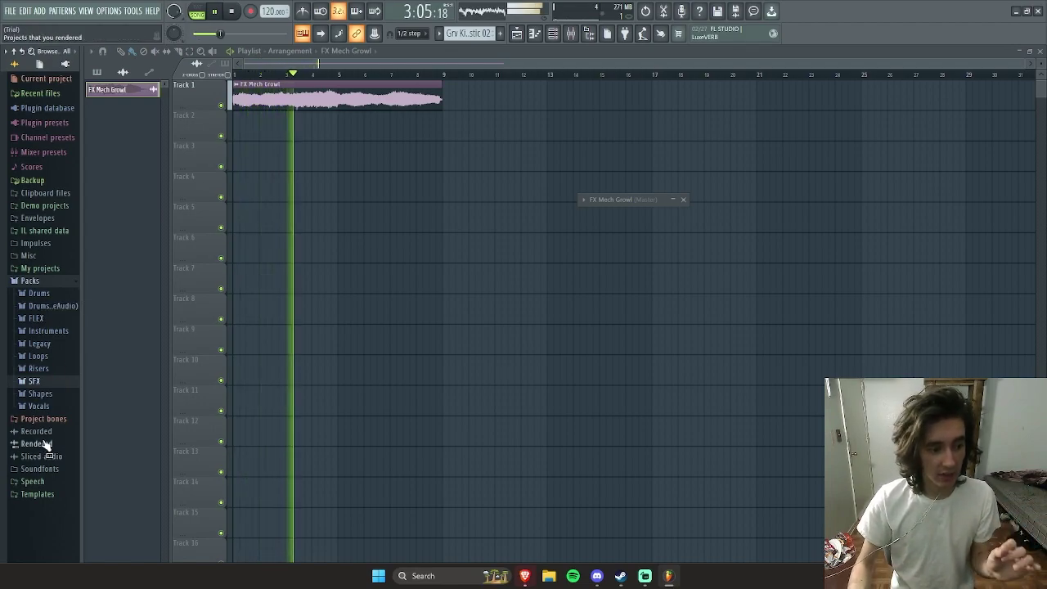
click(54, 406)
click(52, 429)
scroll(53, 433, down, 4)
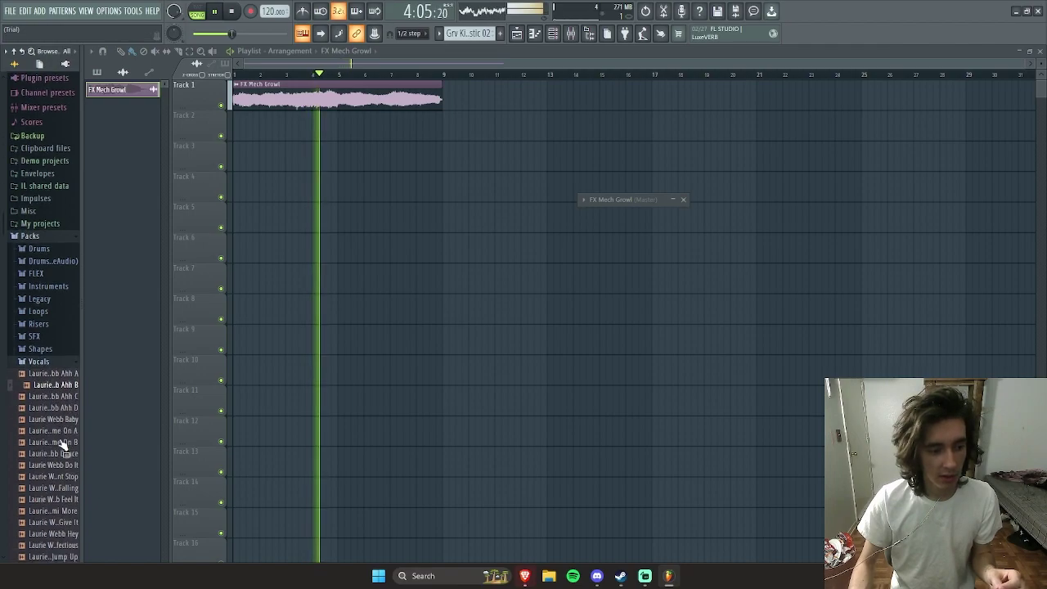
key(space)
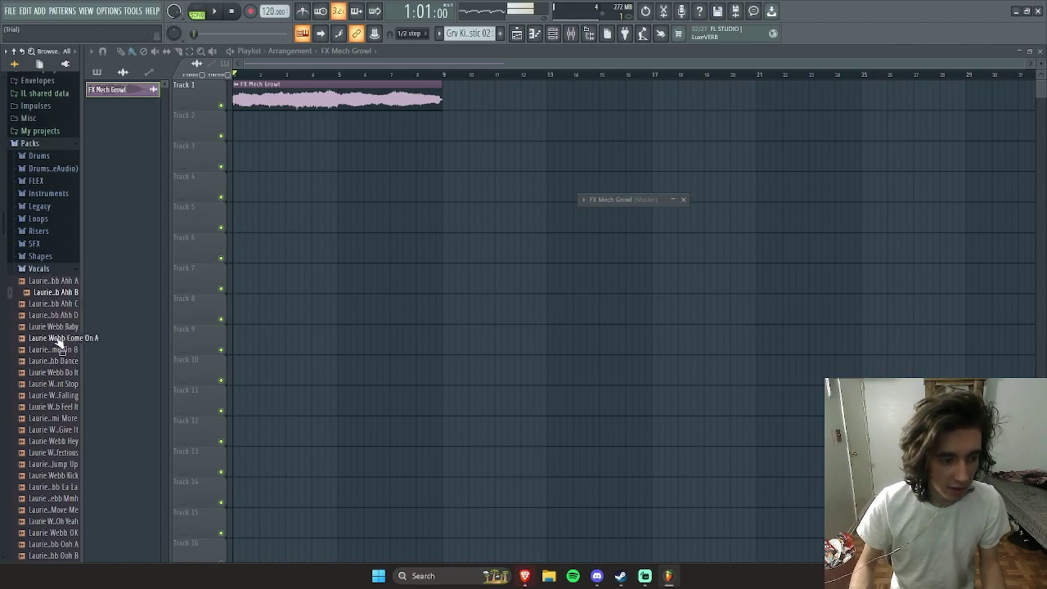
drag(59, 301, 259, 130)
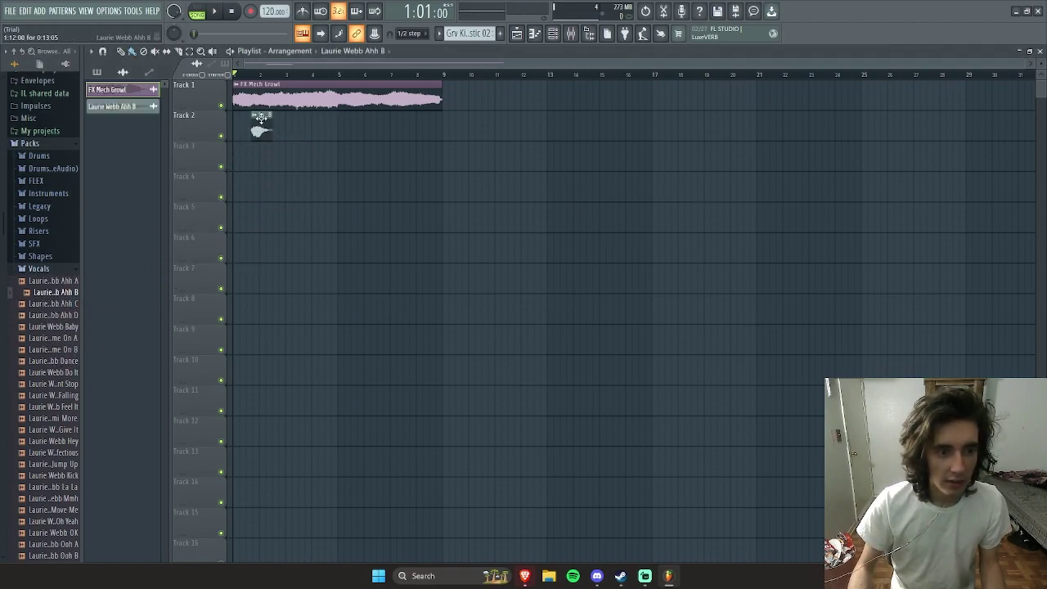
Step: Lower the Ahh B vocal clip's pitch below zero and time-stretch it to about four bars
click(127, 111)
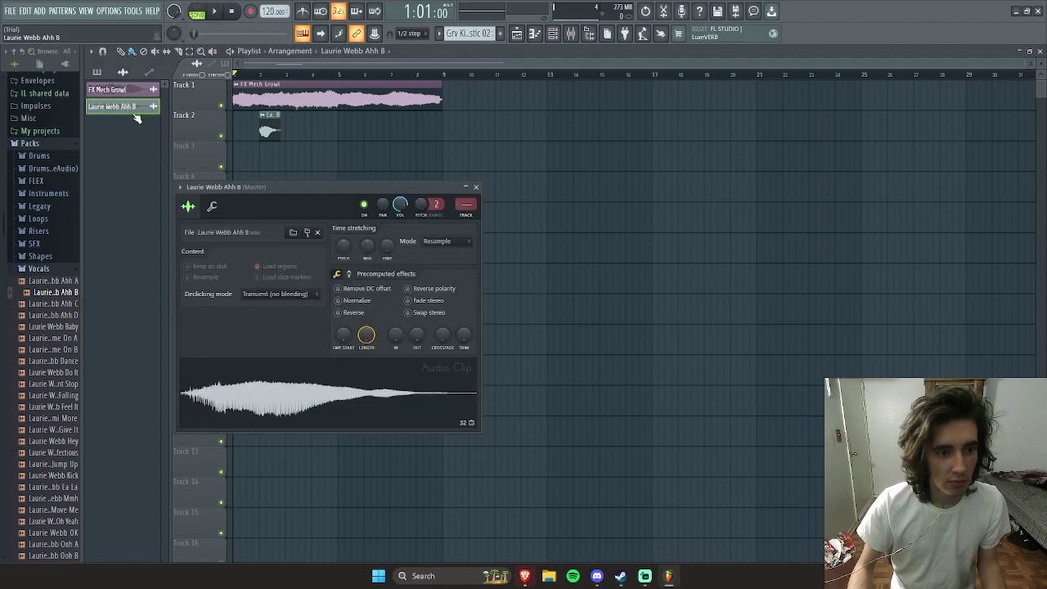
drag(343, 244, 335, 249)
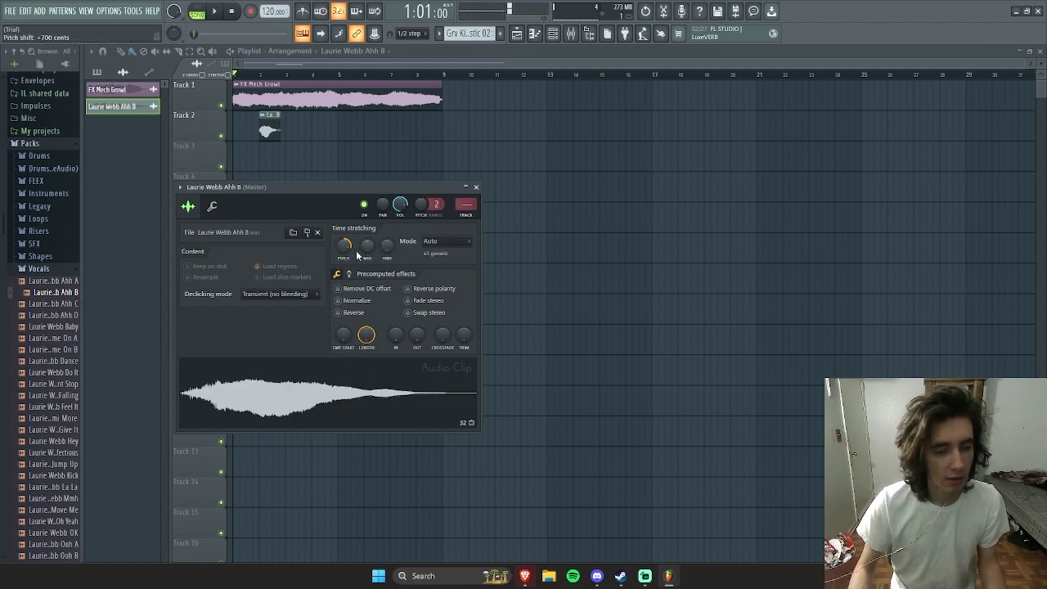
drag(387, 245, 387, 237)
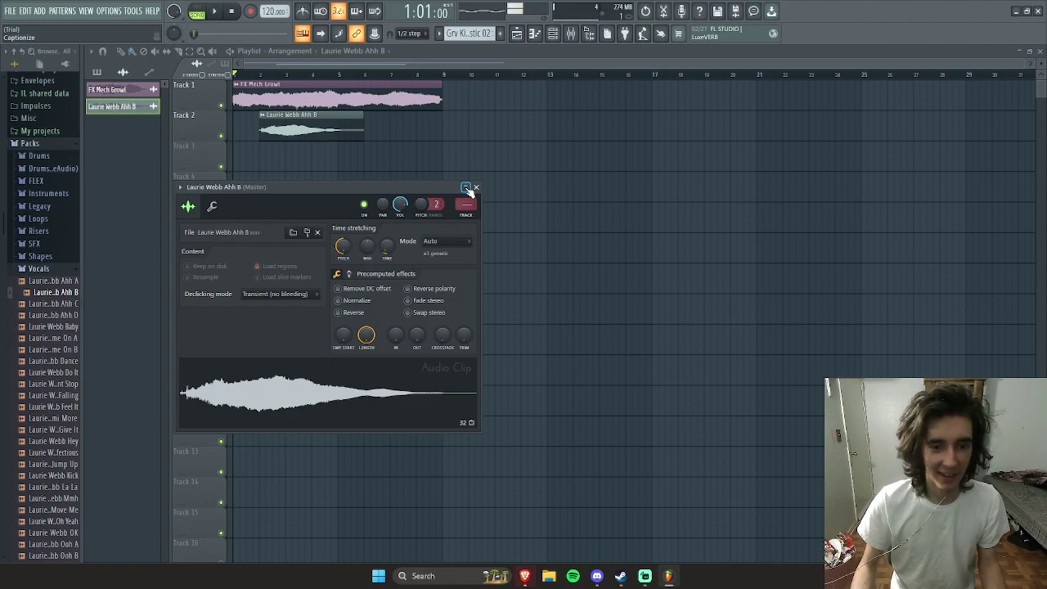
Step: Move the Ahh B vocal clip to bar 5 on Track 2 and play the arrangement
drag(288, 131, 364, 124)
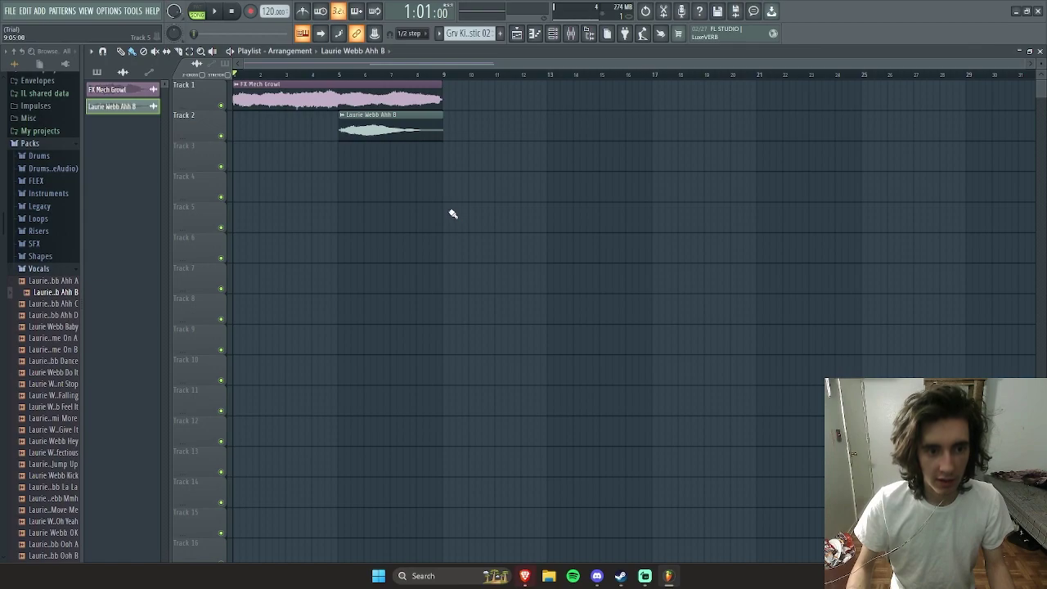
key(space)
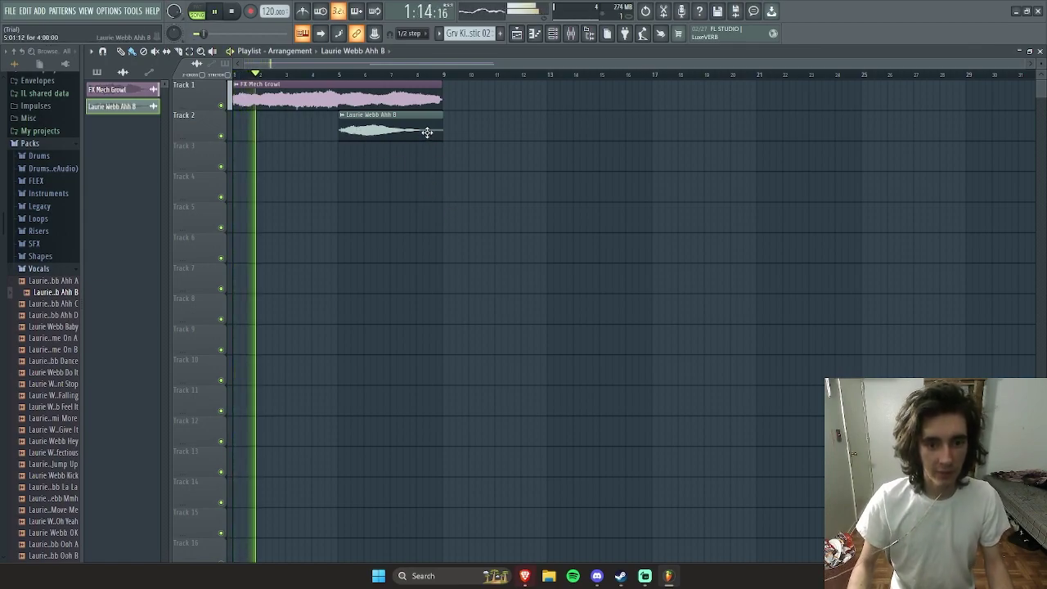
click(434, 95)
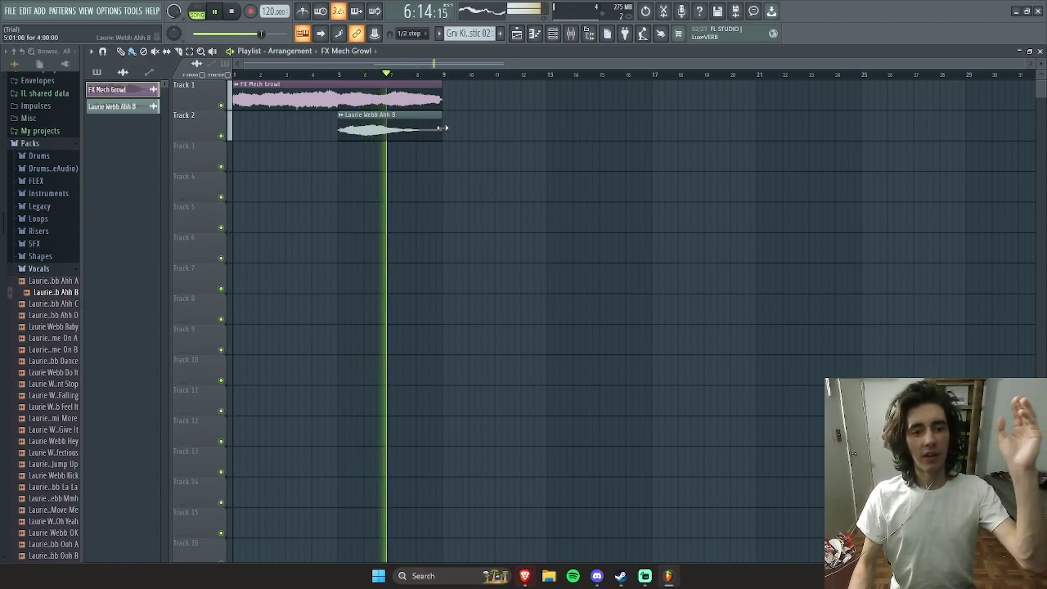
Step: Trim the Ahh B clip's tail, start it midway through bar 6, and shorten both clips to end just before bar 9 during playback
drag(441, 127, 400, 131)
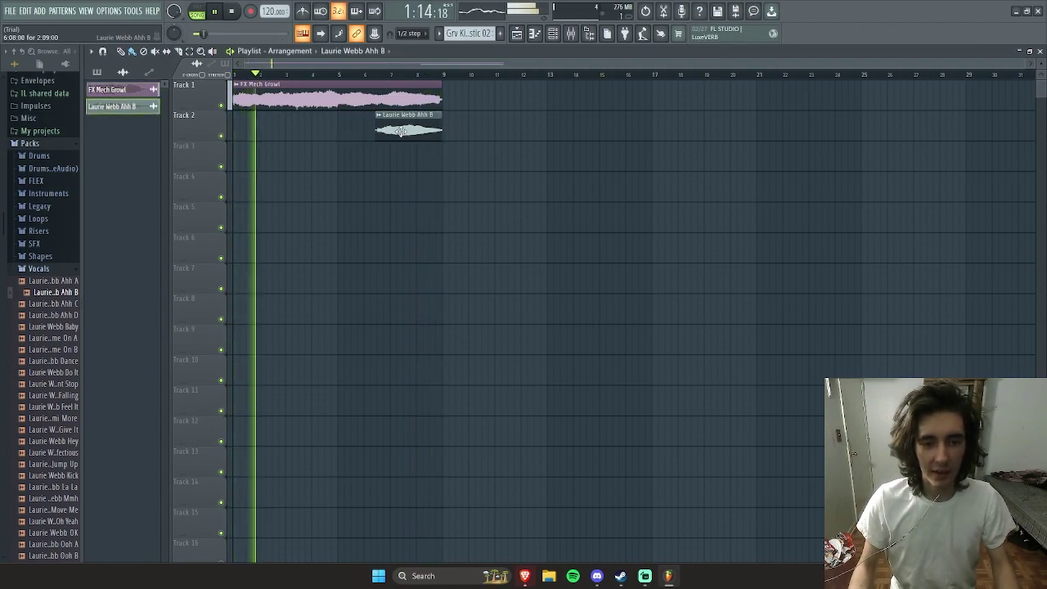
drag(442, 101, 436, 130)
click(442, 130)
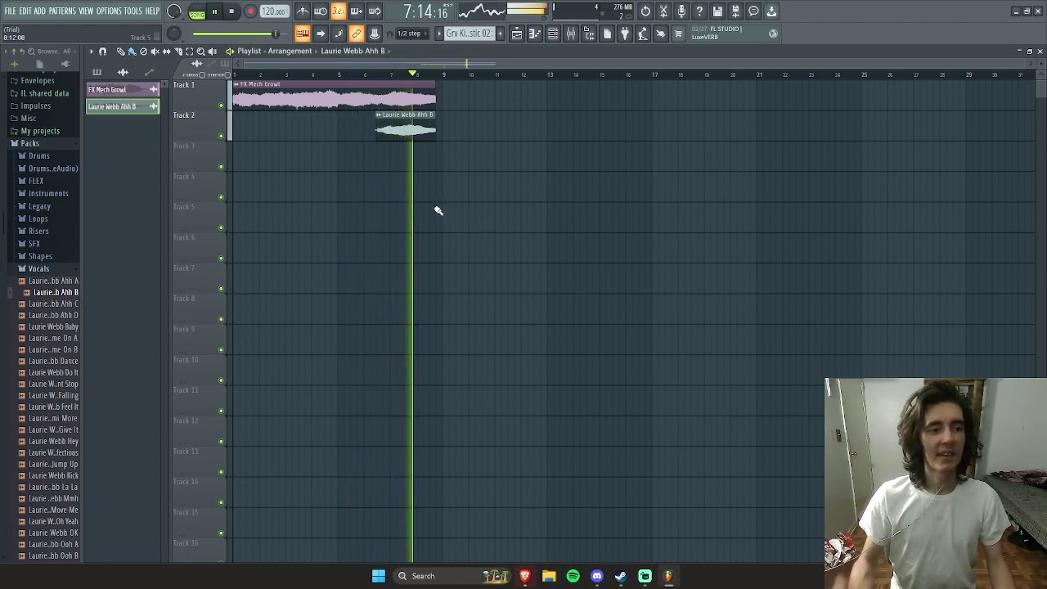
key(space)
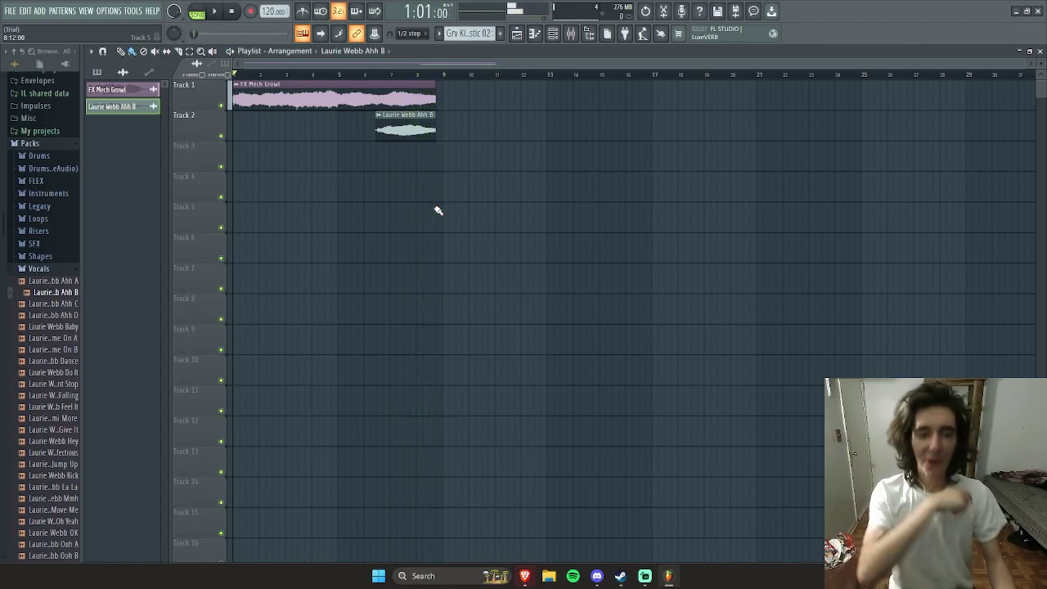
Step: Look for another sample in the Vocals, Shapes, Drums (ModeAudio) and Instruments packs, auditioning VOC Its Smash Hit
scroll(36, 309, down, 10)
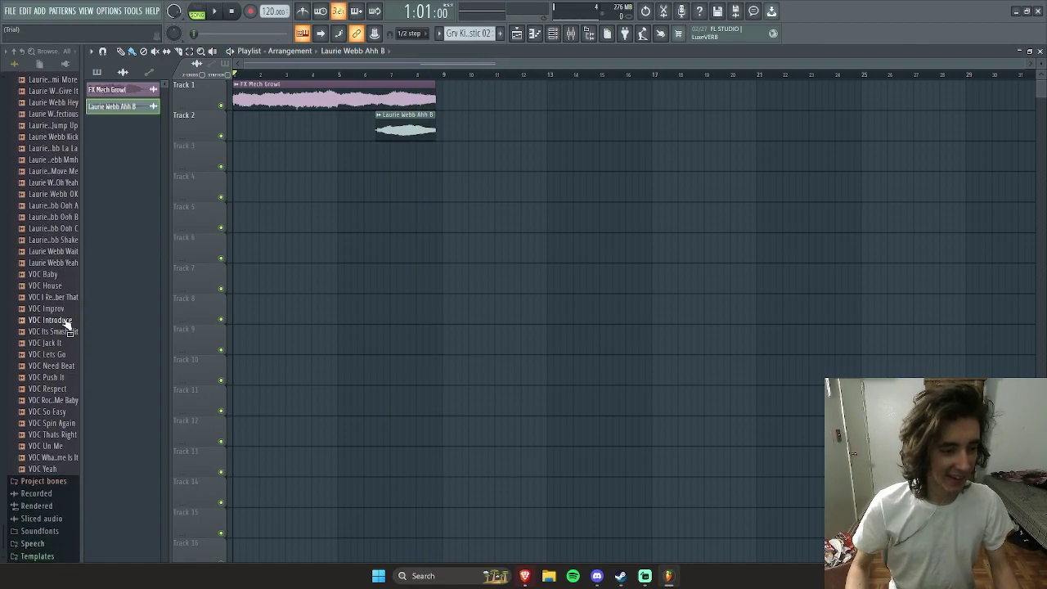
scroll(57, 331, up, 10)
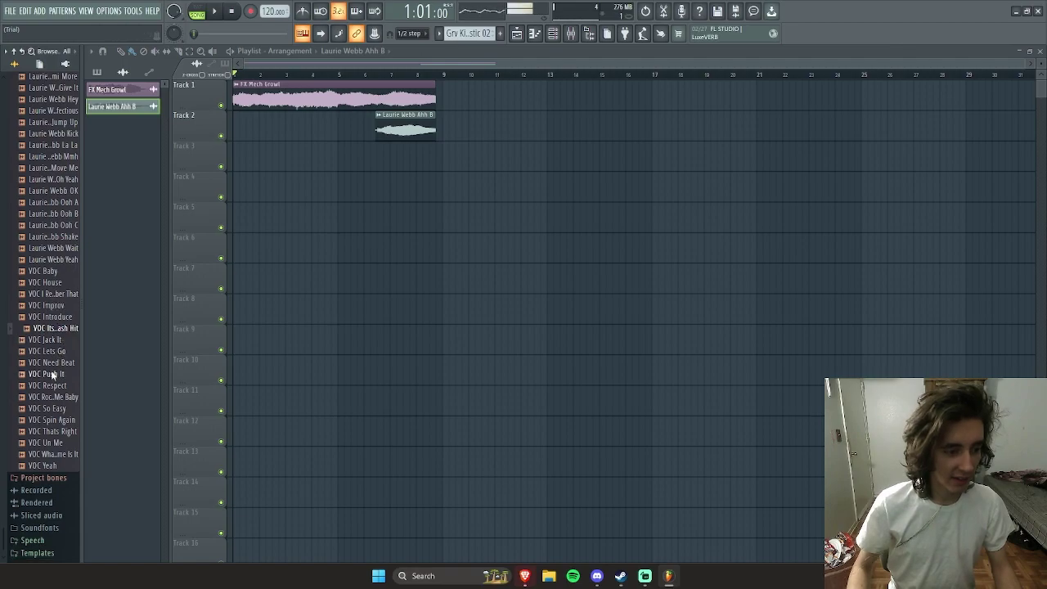
click(67, 275)
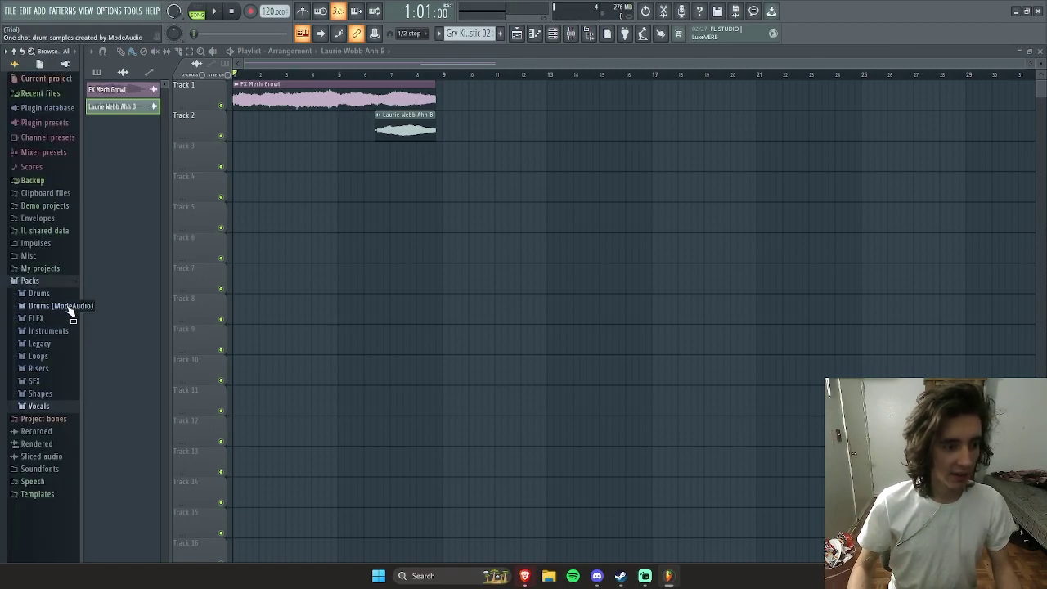
click(40, 406)
click(59, 394)
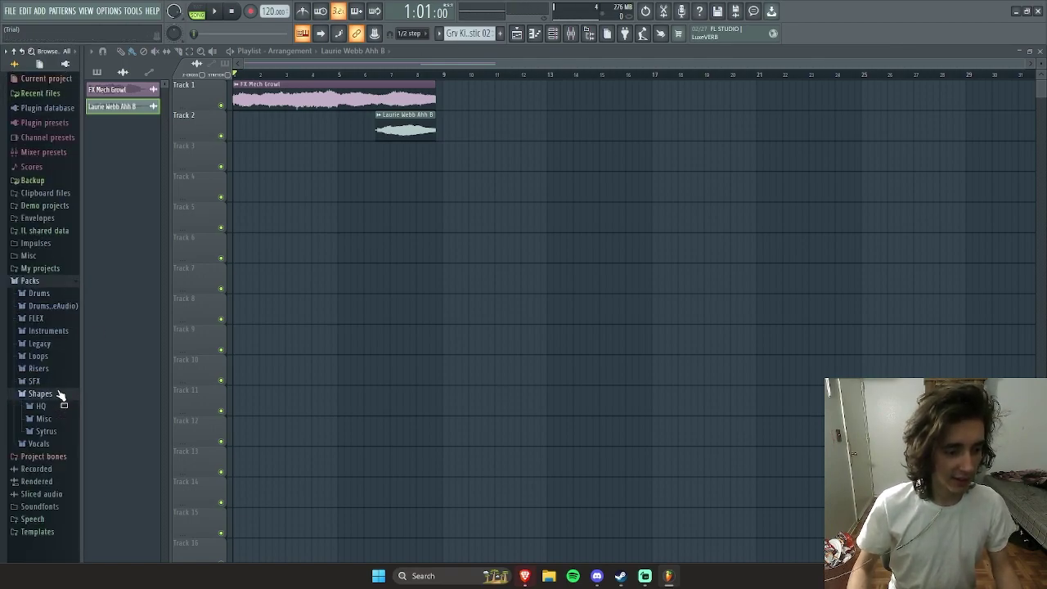
click(59, 394)
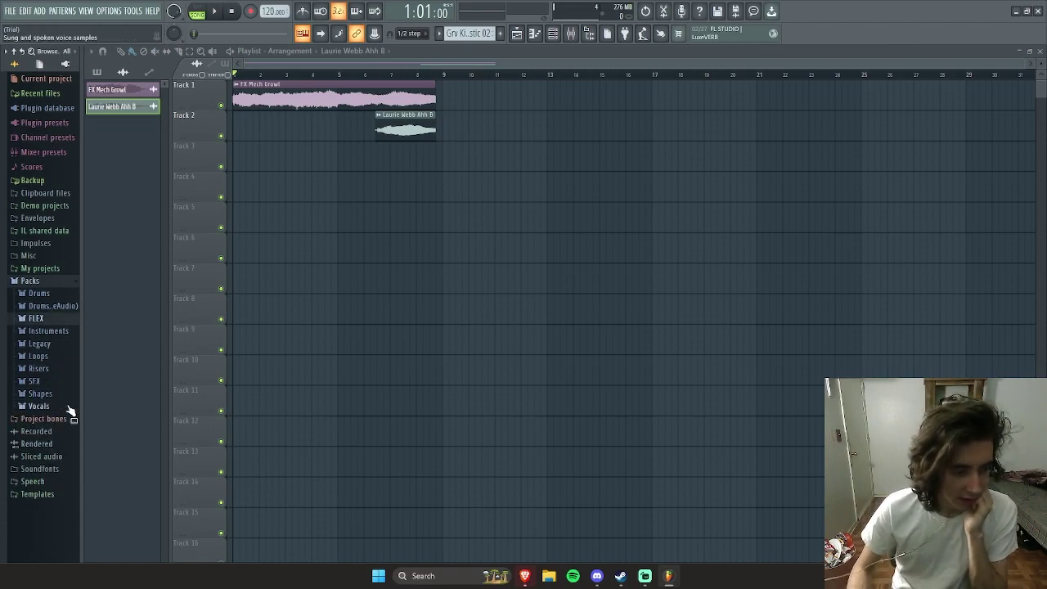
click(60, 304)
click(60, 304)
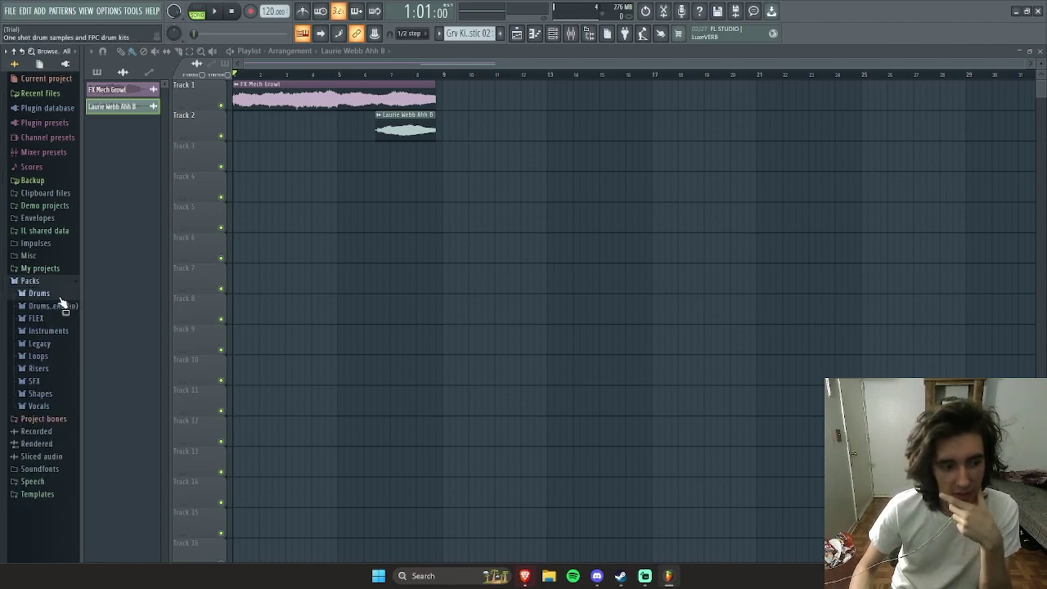
click(60, 306)
click(69, 306)
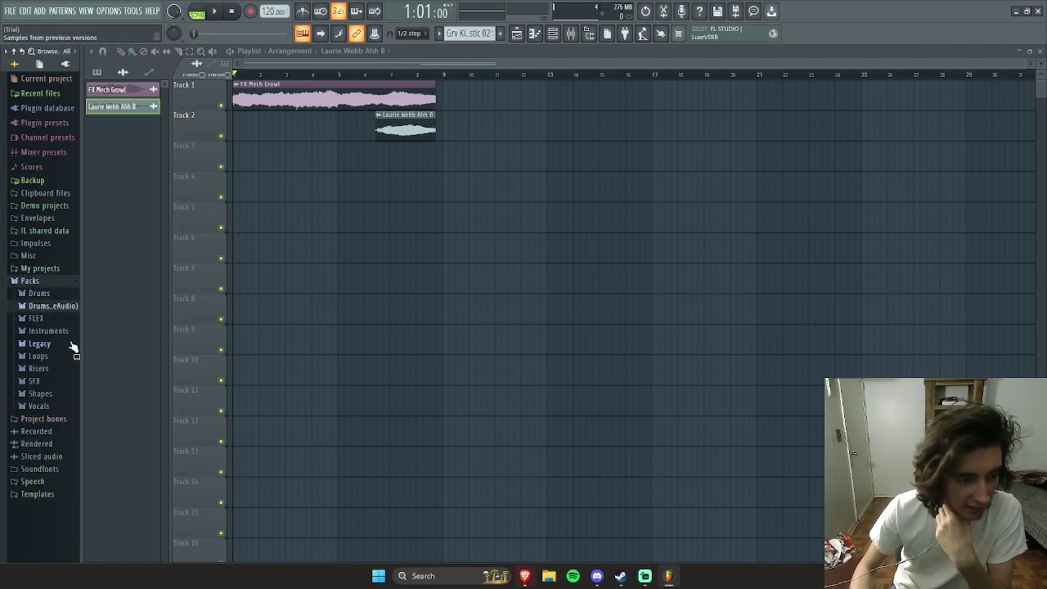
click(54, 331)
click(56, 333)
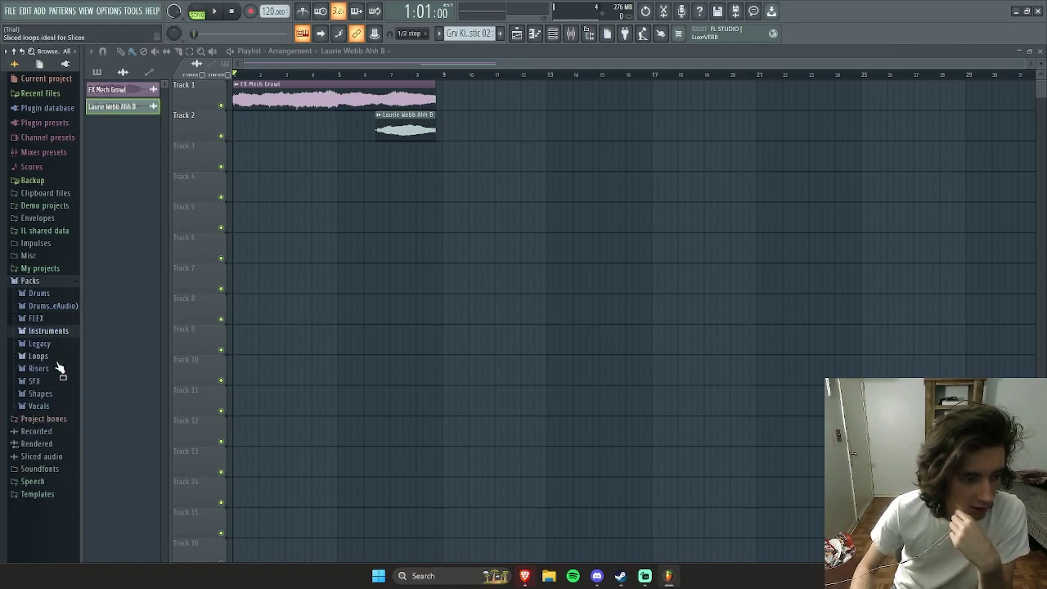
Step: Add the SFX Wobble Drop sample to Track 1 directly after FX Mech Growl, end it at bar 10, and play the arrangement
click(57, 406)
click(52, 393)
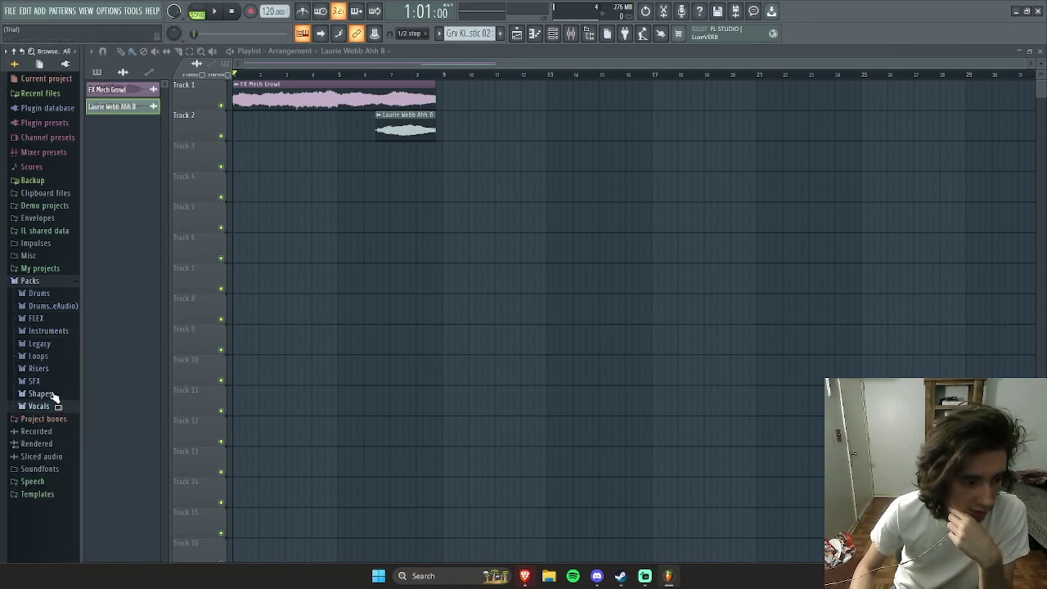
click(51, 382)
scroll(52, 382, down, 10)
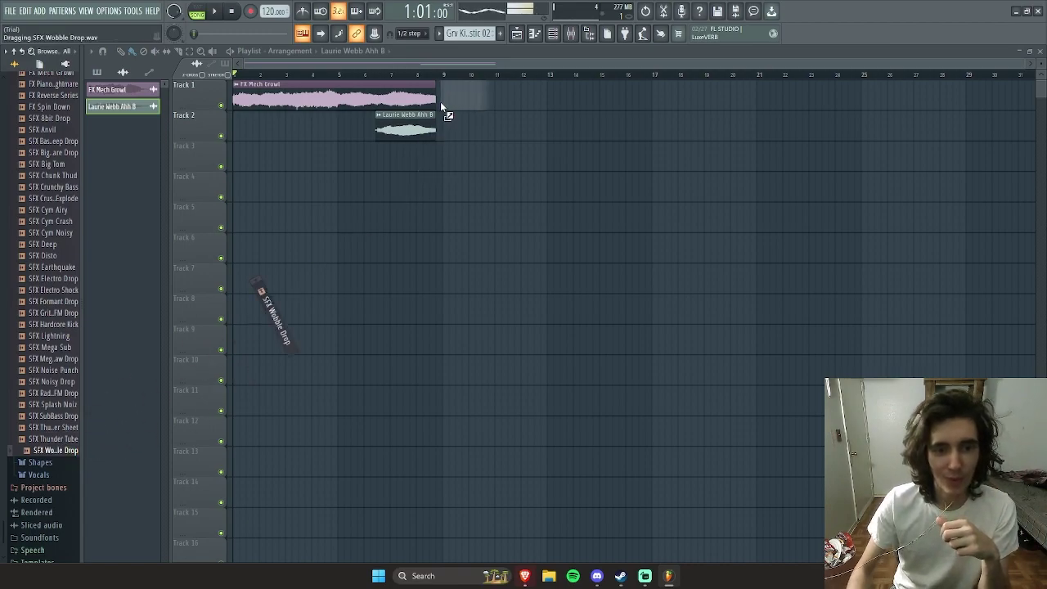
drag(438, 104, 463, 95)
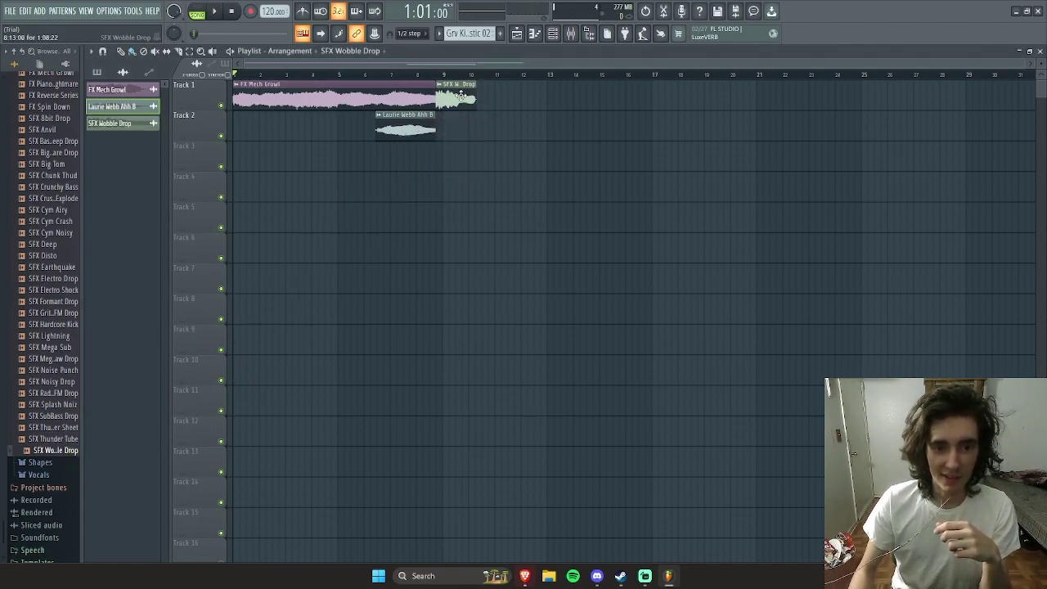
click(374, 79)
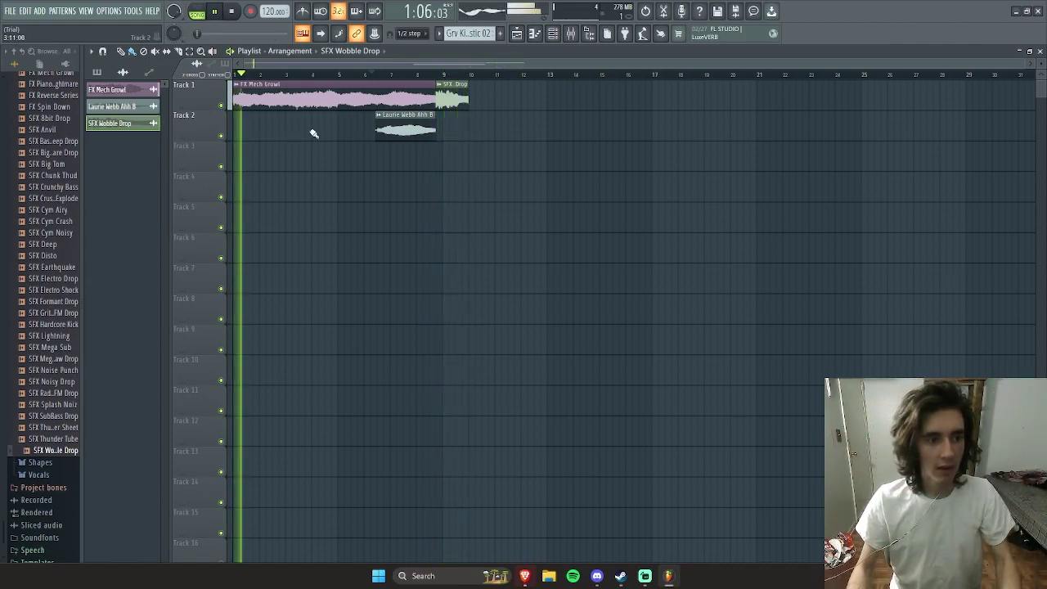
key(space)
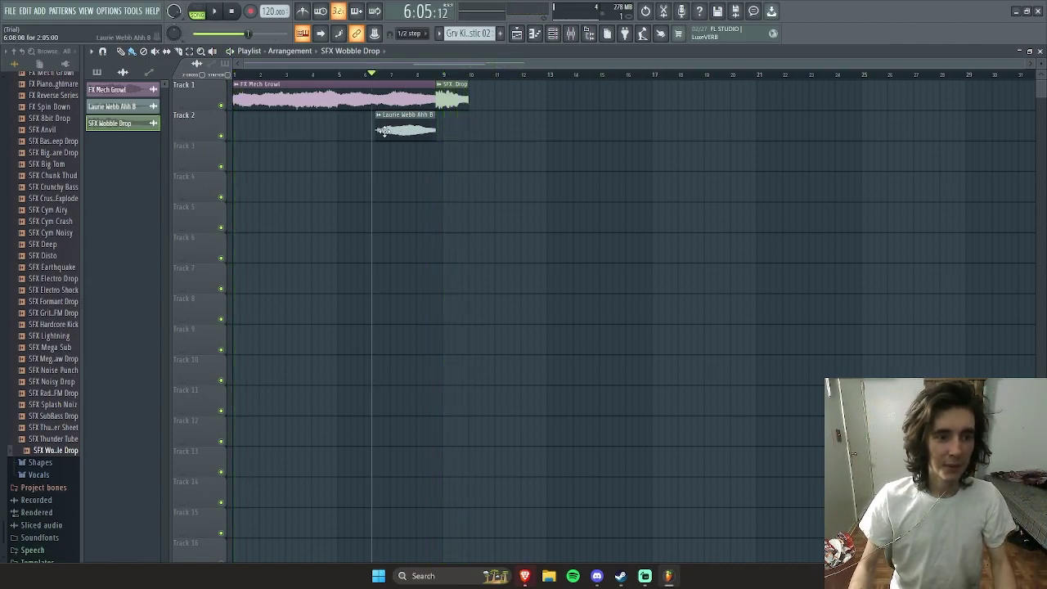
Step: Audition the saved patterns, place FL Keys #2 on Track 1 at bar 10, and play the transition from the Wobble Drop
click(99, 74)
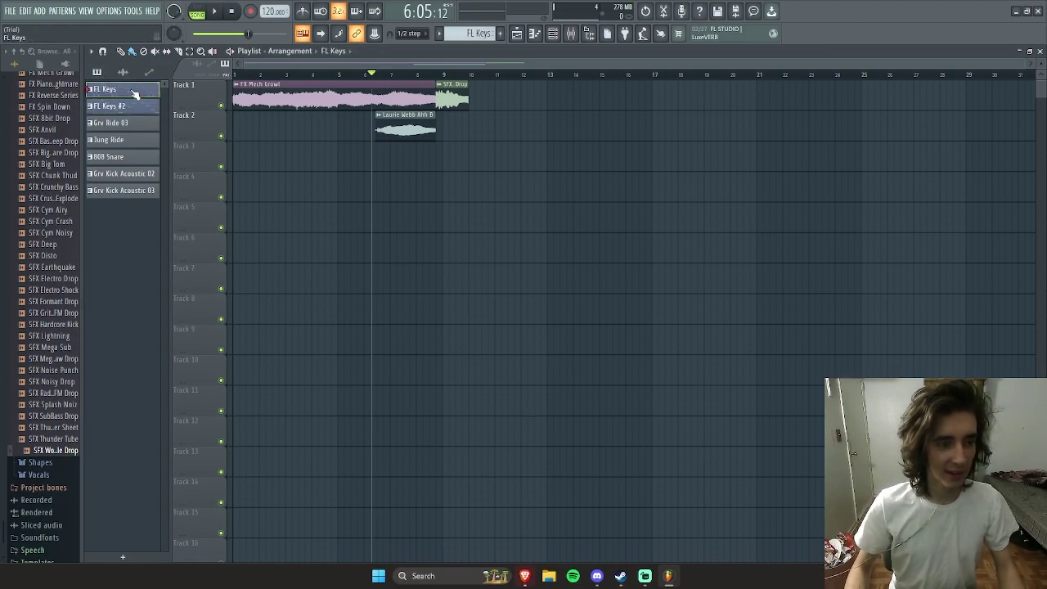
key(space)
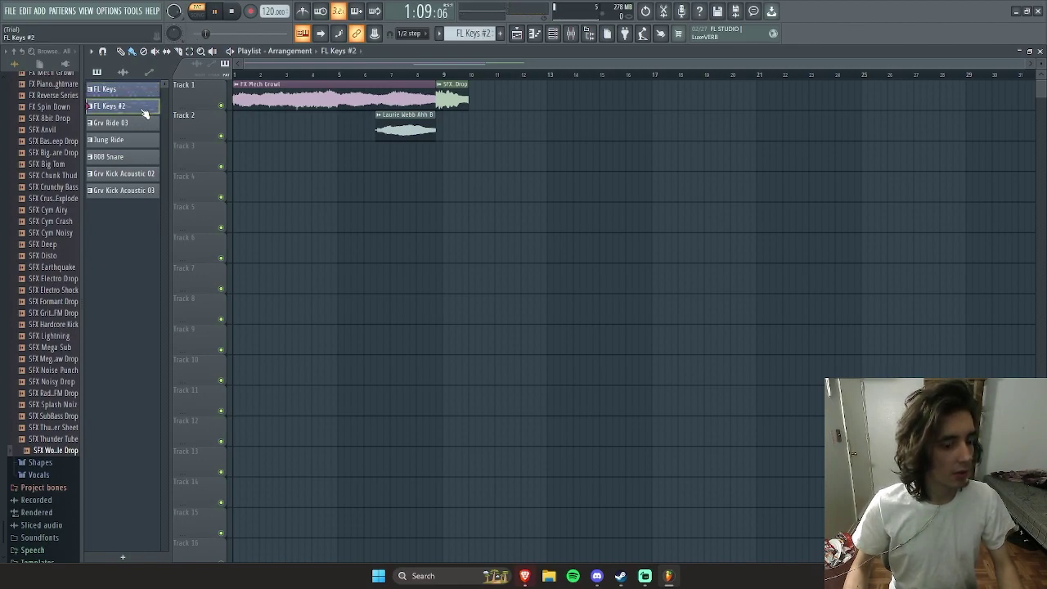
key(F6)
key(F7)
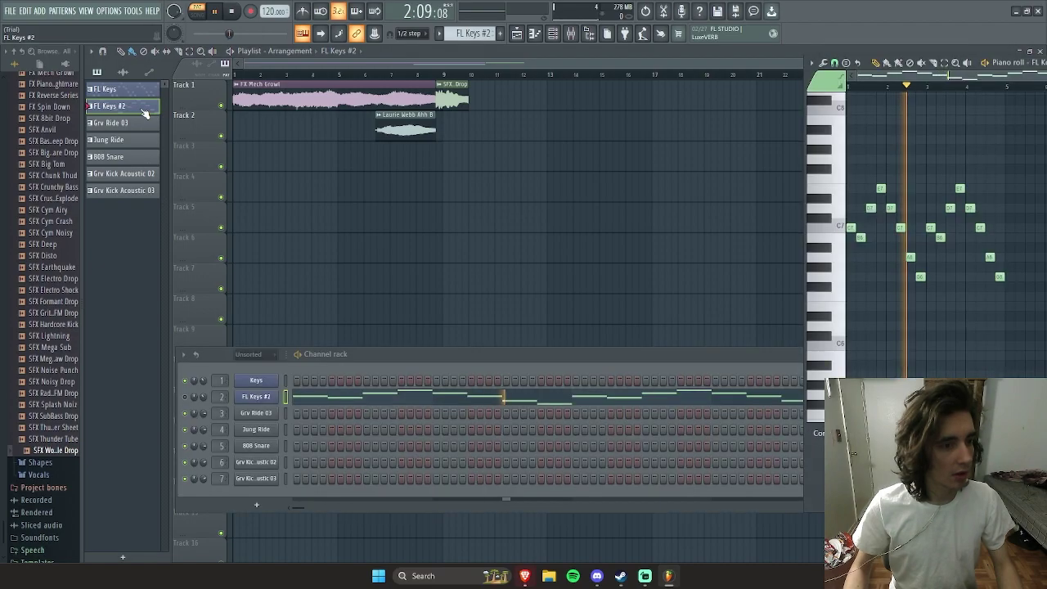
drag(143, 112, 471, 90)
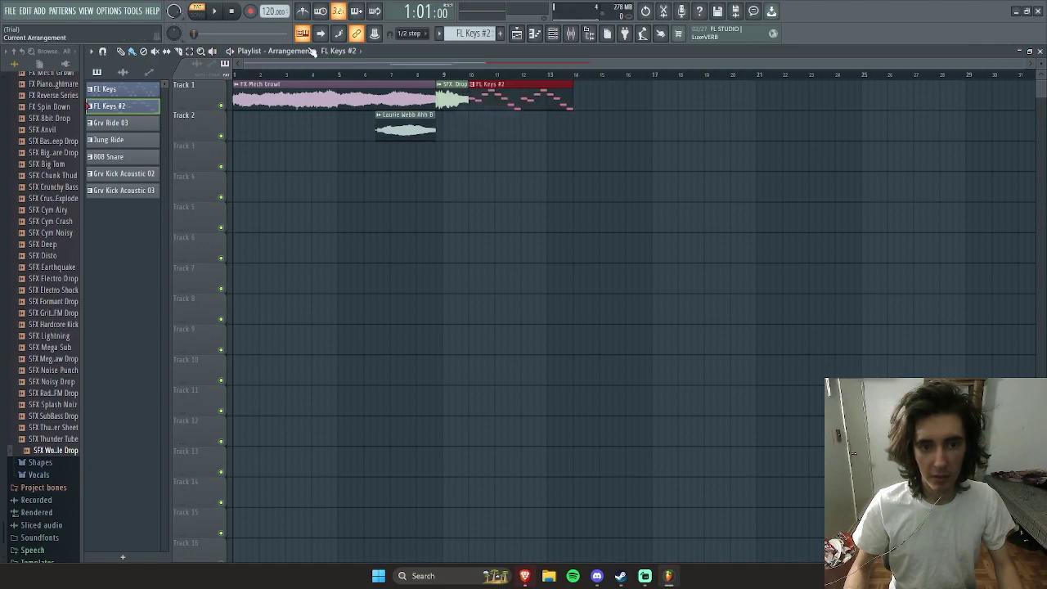
click(437, 78)
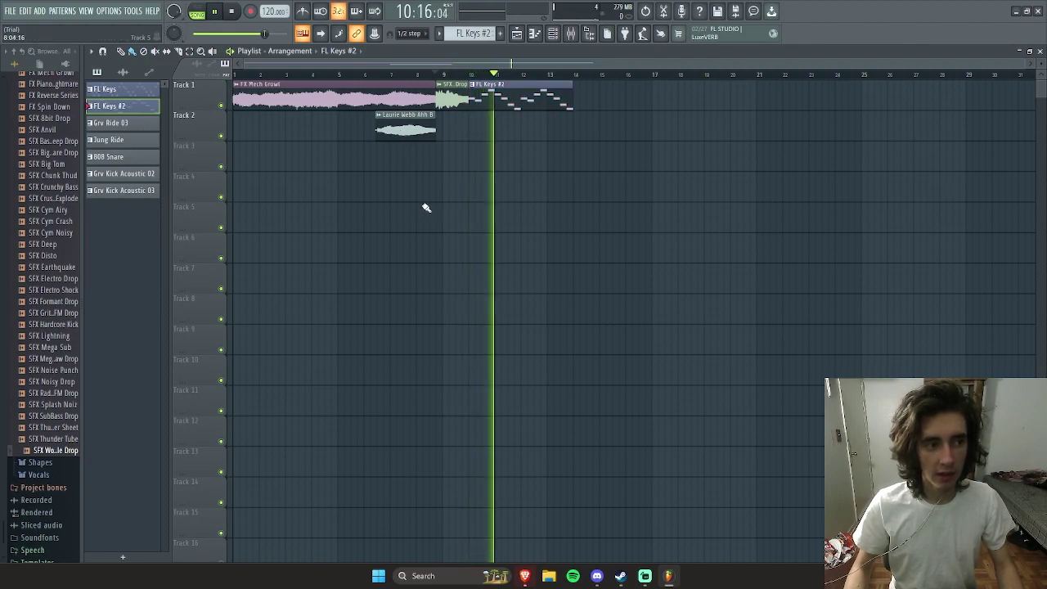
key(space)
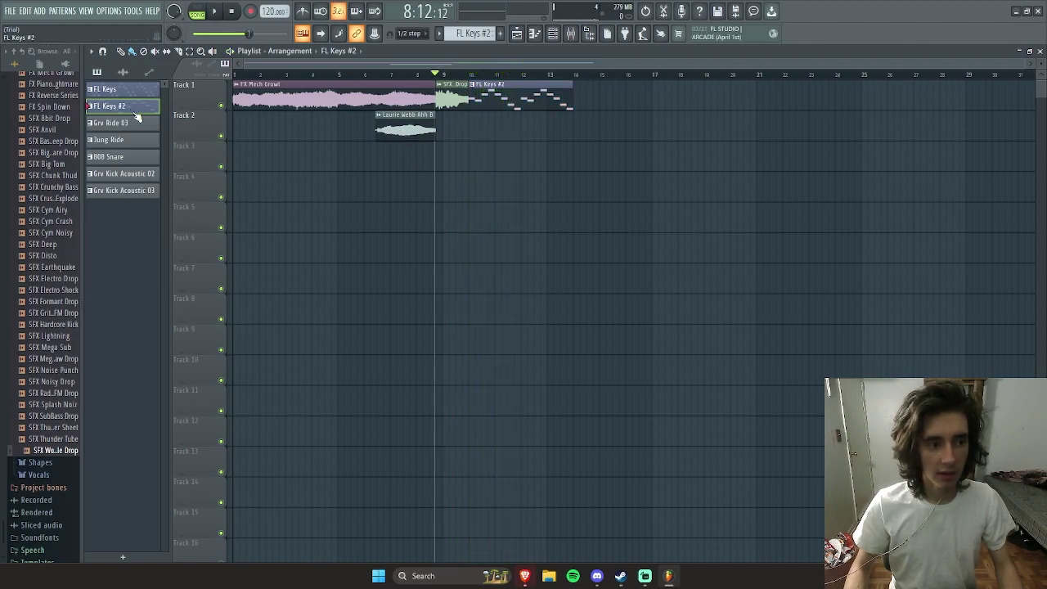
click(571, 39)
click(572, 39)
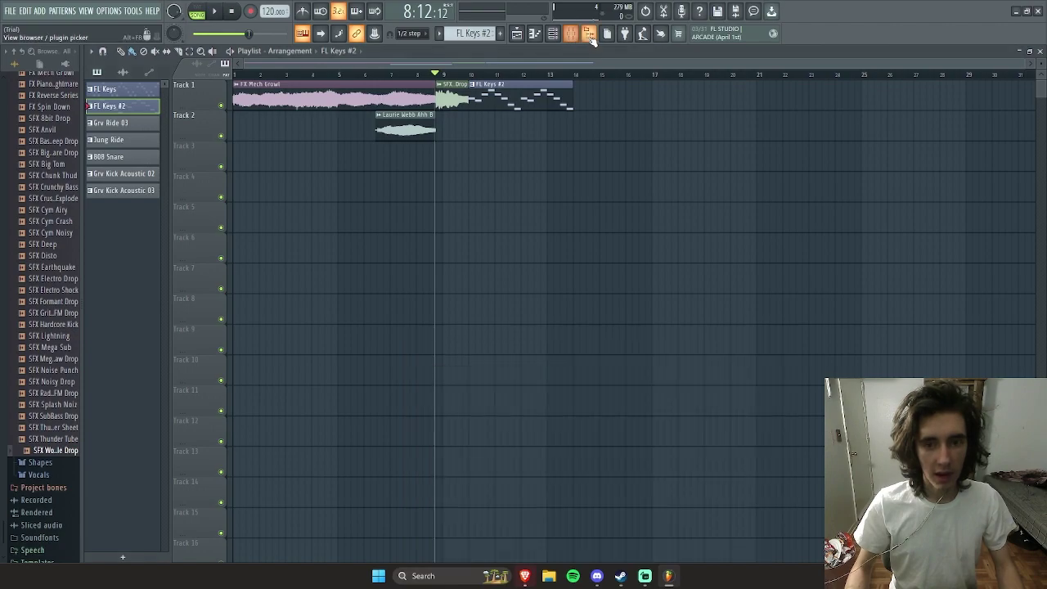
click(552, 35)
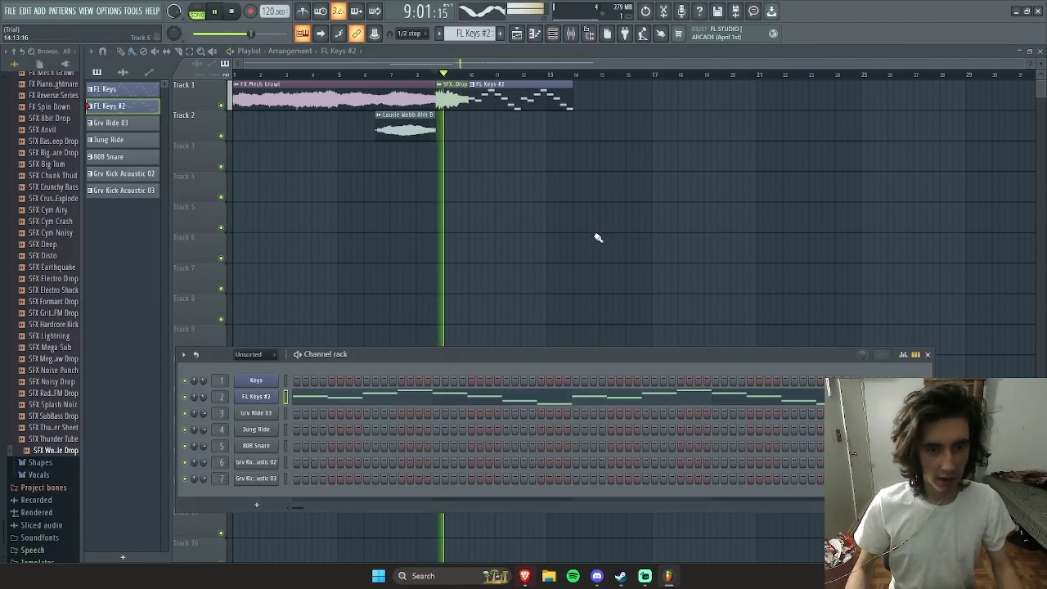
click(572, 39)
click(572, 40)
click(552, 35)
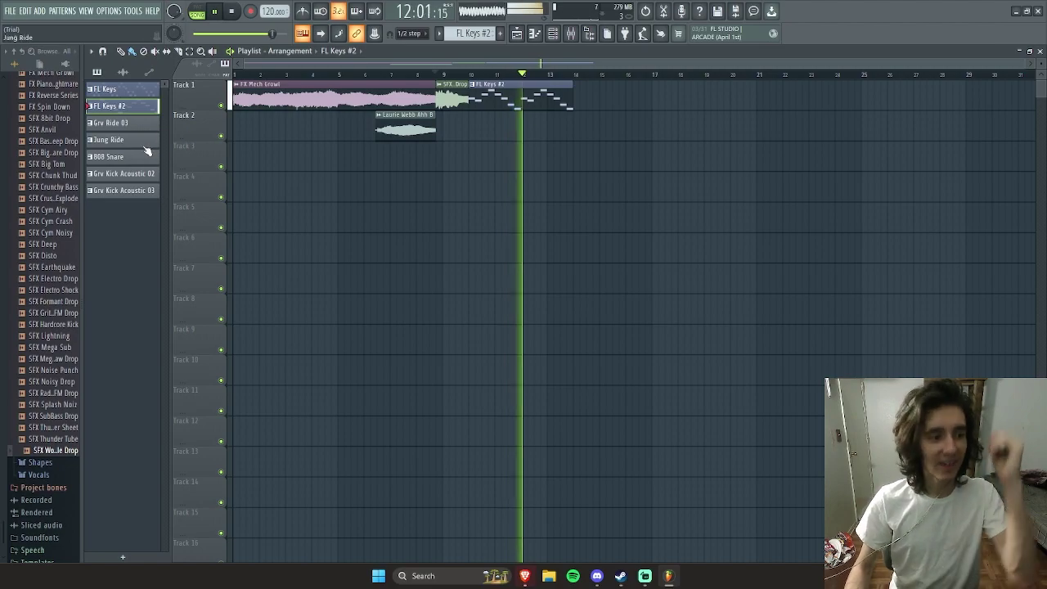
Step: Add a second FL Keys #2 clip on Track 1 at bar 14 and play back the melody section
drag(128, 105, 577, 99)
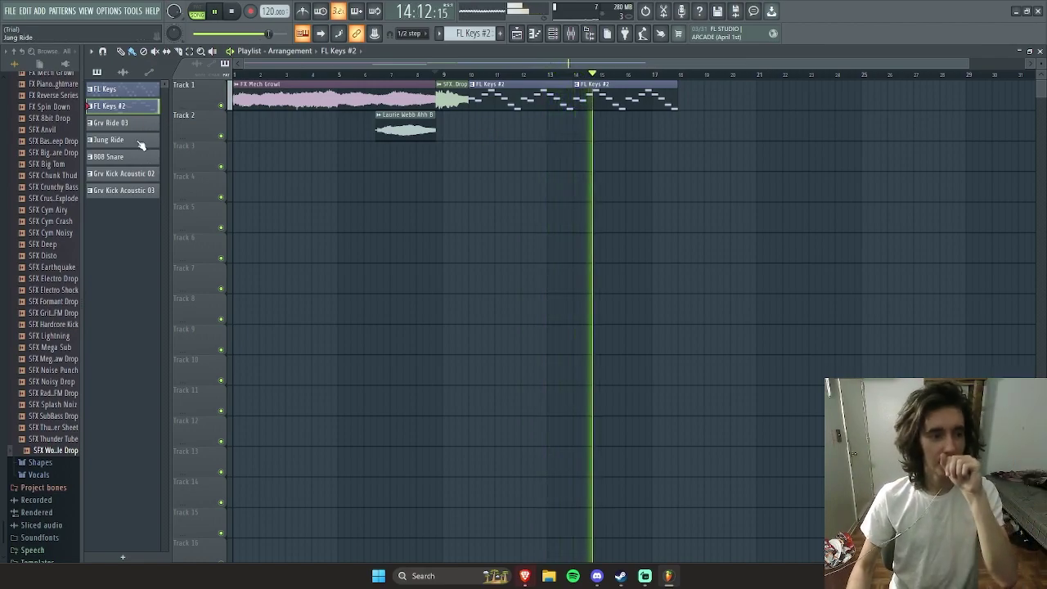
key(space)
key(space)
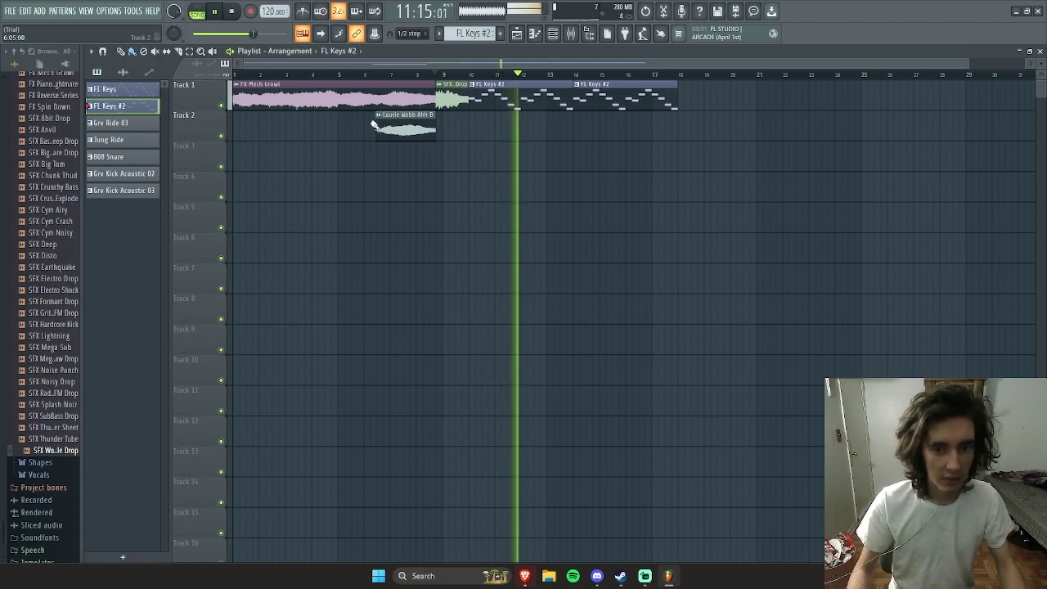
key(space)
Step: Look for another sample in the Vocals, SFX, Shapes, Risers and Loops packs, auditioning VOC Respect
scroll(47, 235, down, 1)
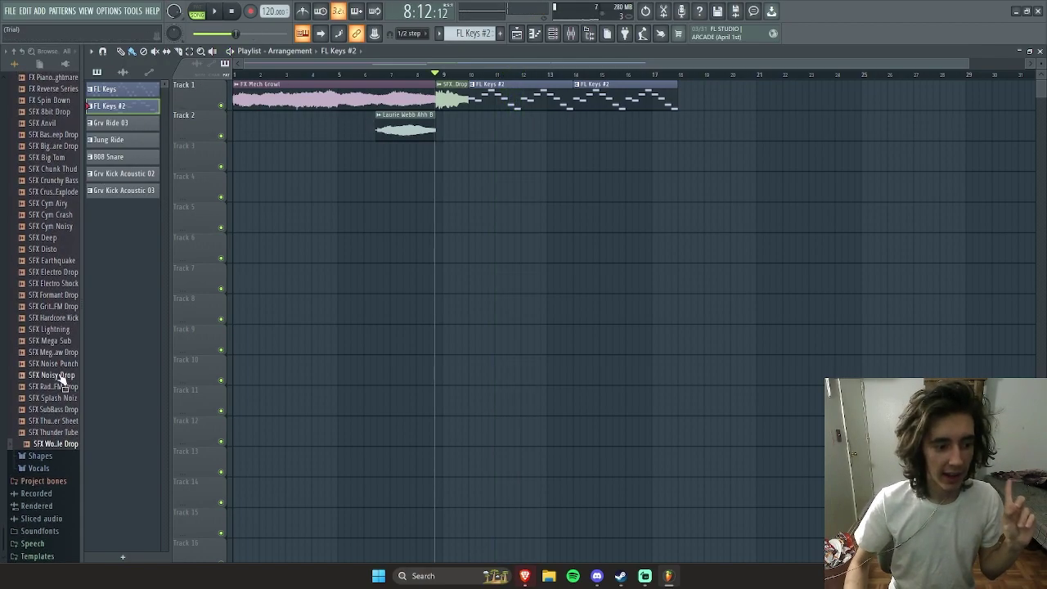
click(45, 468)
click(51, 407)
click(53, 408)
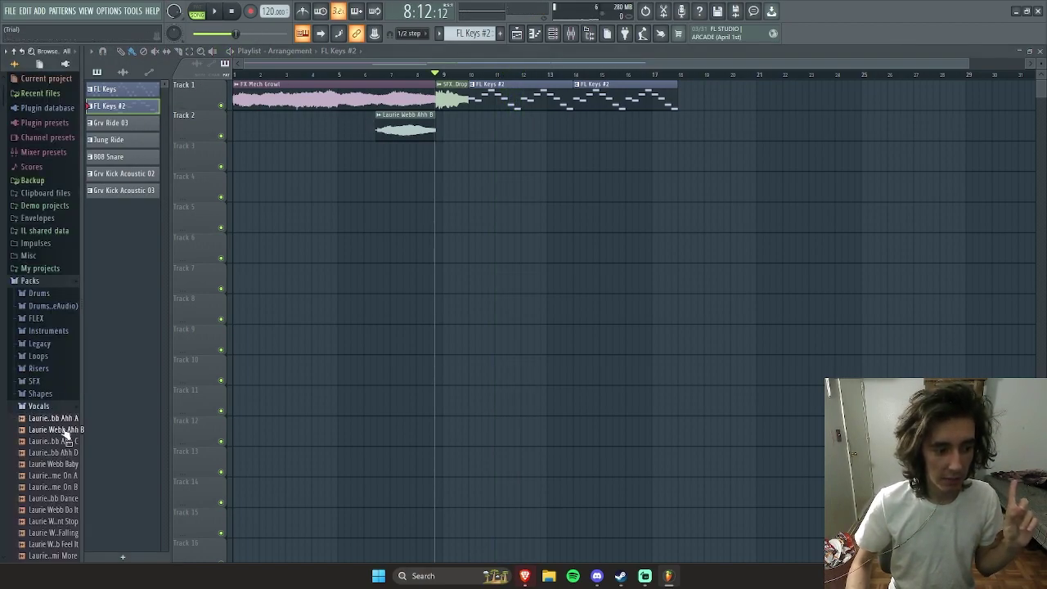
scroll(60, 432, down, 10)
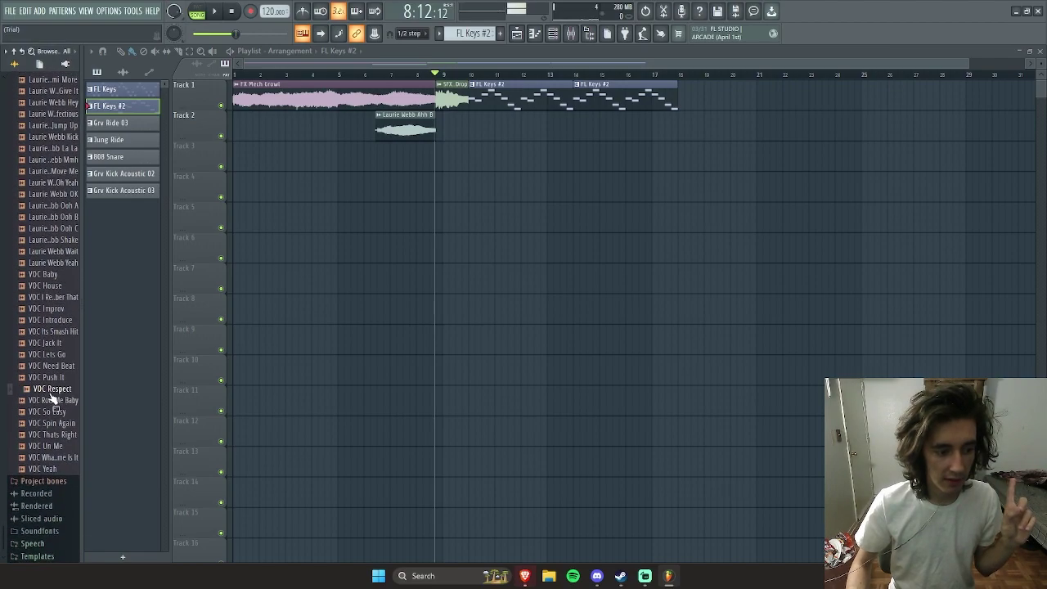
scroll(59, 426, up, 10)
click(50, 280)
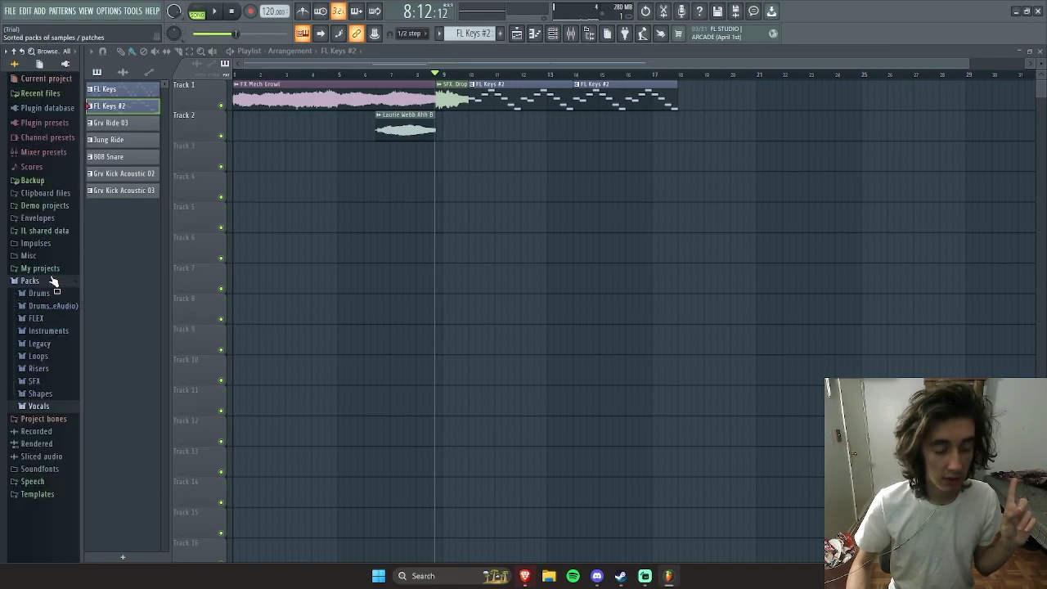
click(36, 382)
click(52, 382)
click(54, 385)
scroll(59, 391, down, 8)
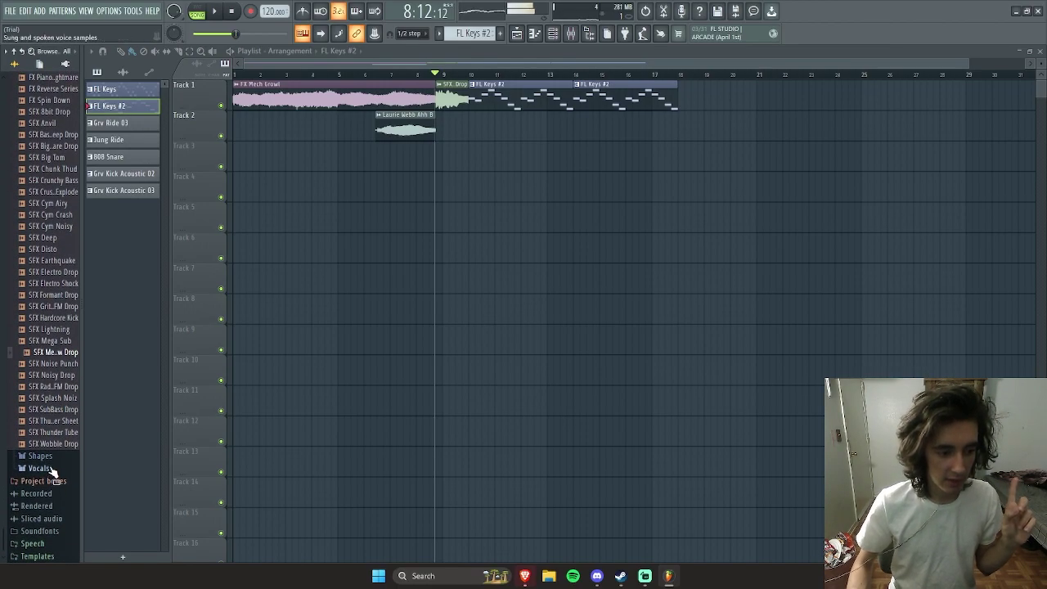
click(45, 469)
click(53, 398)
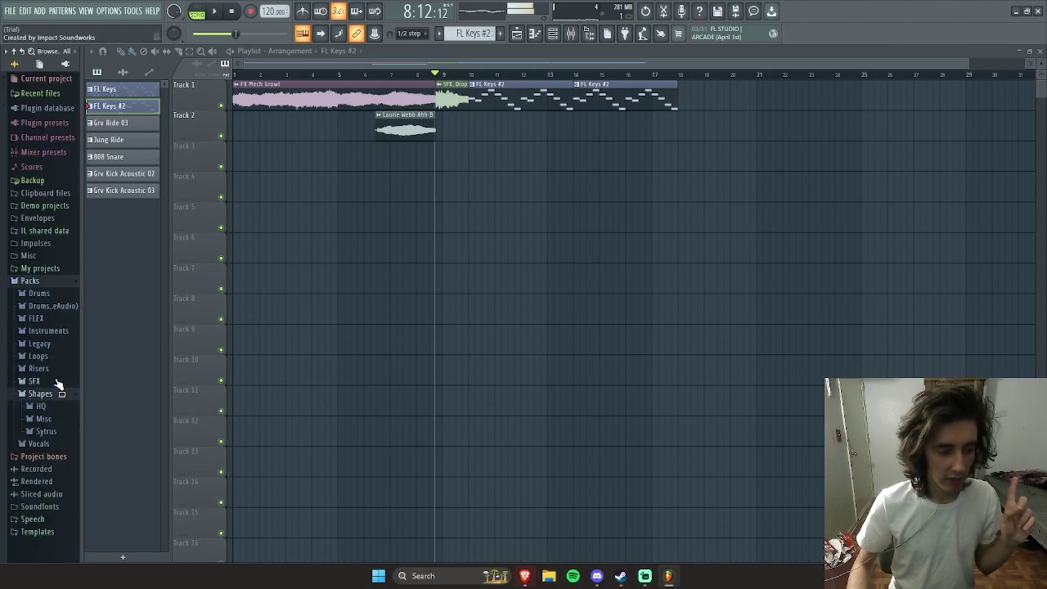
click(54, 369)
click(54, 358)
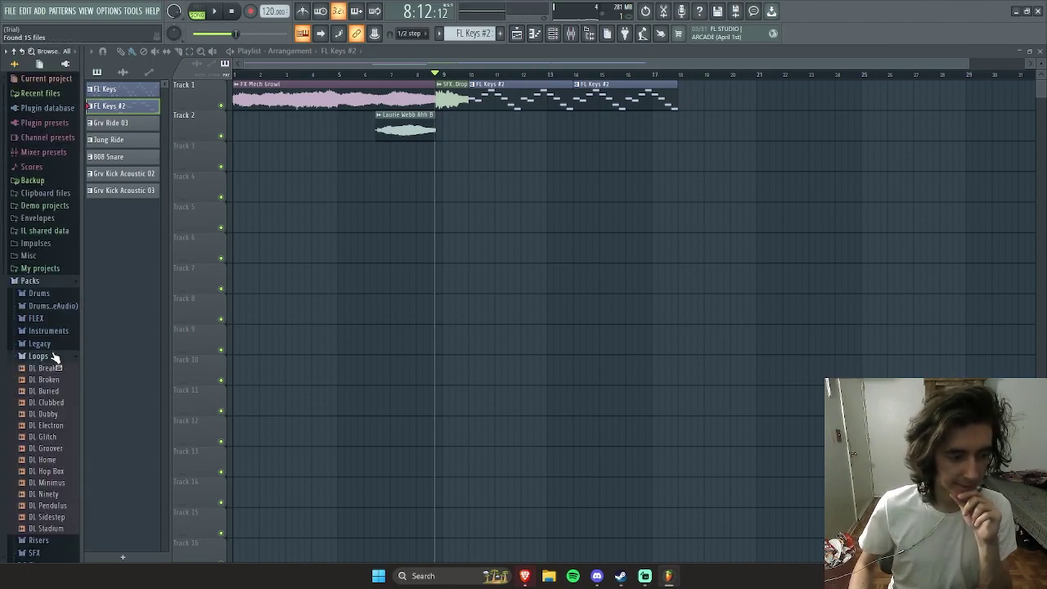
click(57, 345)
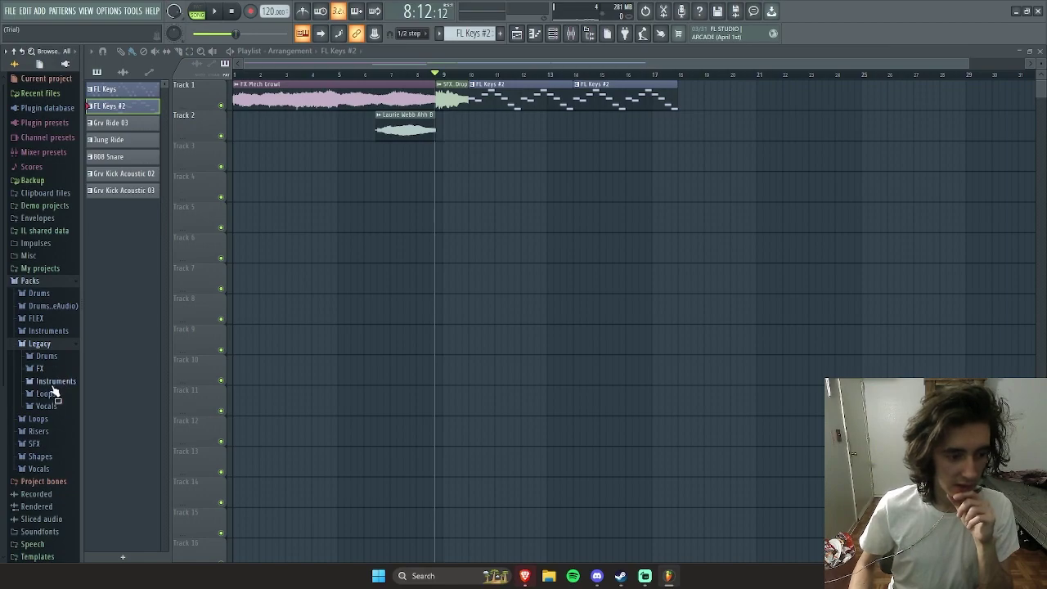
Step: Place the FLS_Phone 001 sample from the Legacy FX pack on Track 2 just before bar 12 and start playback
click(40, 368)
scroll(52, 381, down, 4)
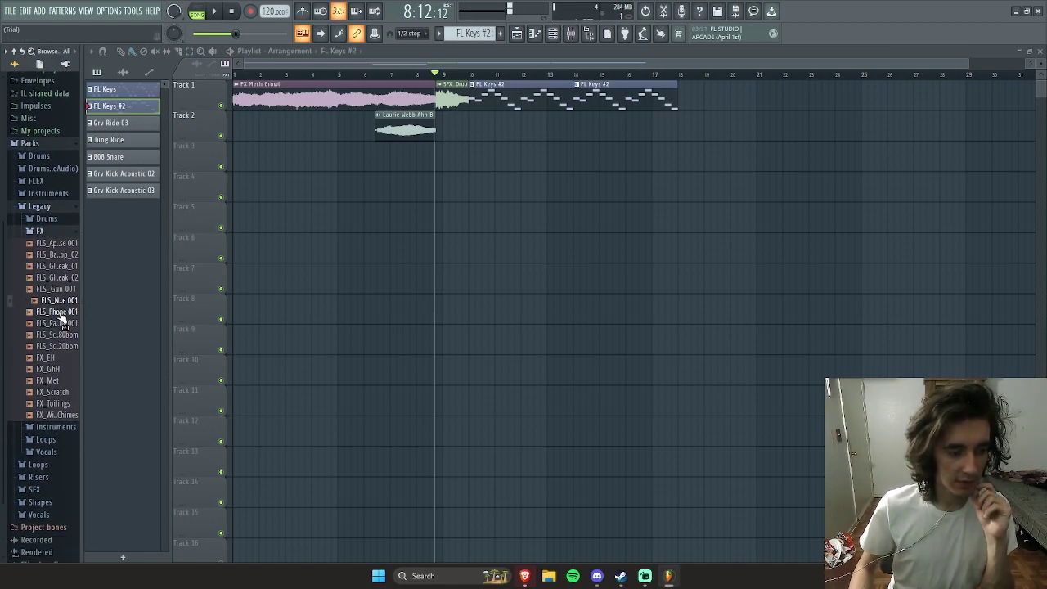
drag(513, 131, 516, 129)
key(space)
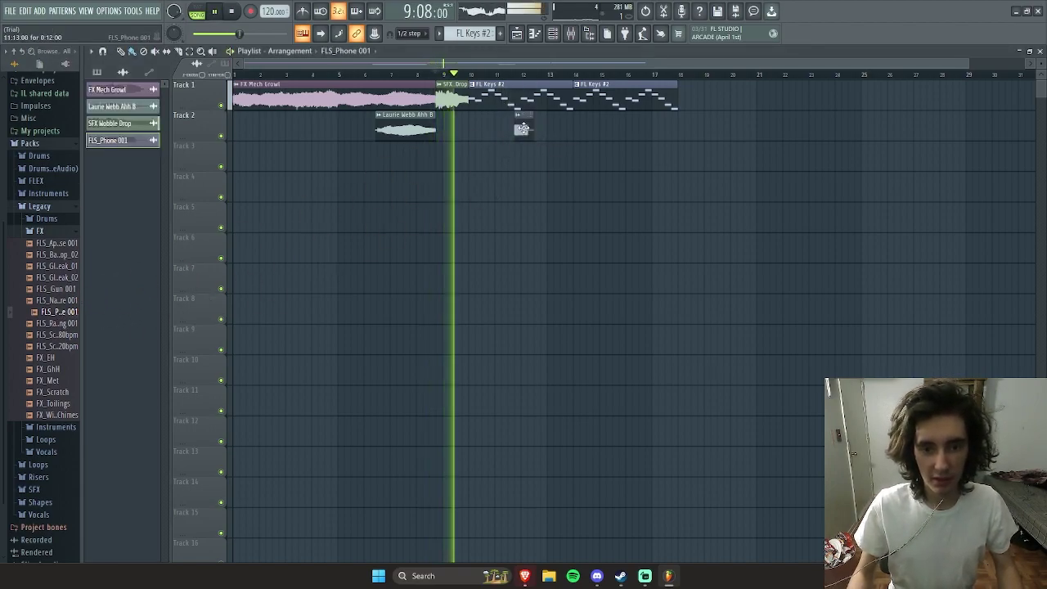
Step: Lower the FLS_Phone 001 clip's channel volume to about 16% during playback
double_click(522, 129)
key(space)
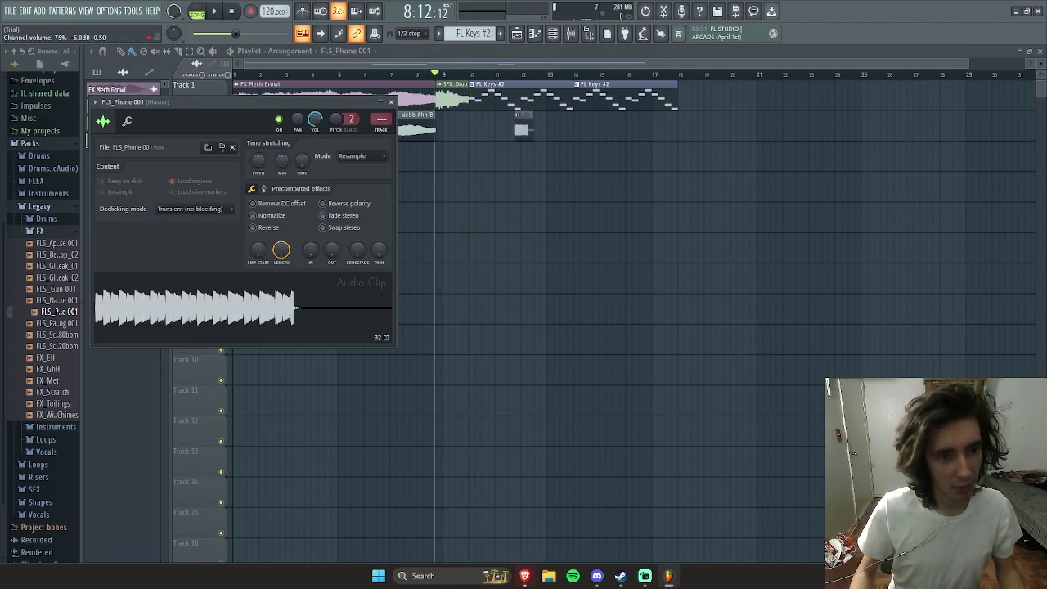
key(space)
drag(315, 125, 315, 144)
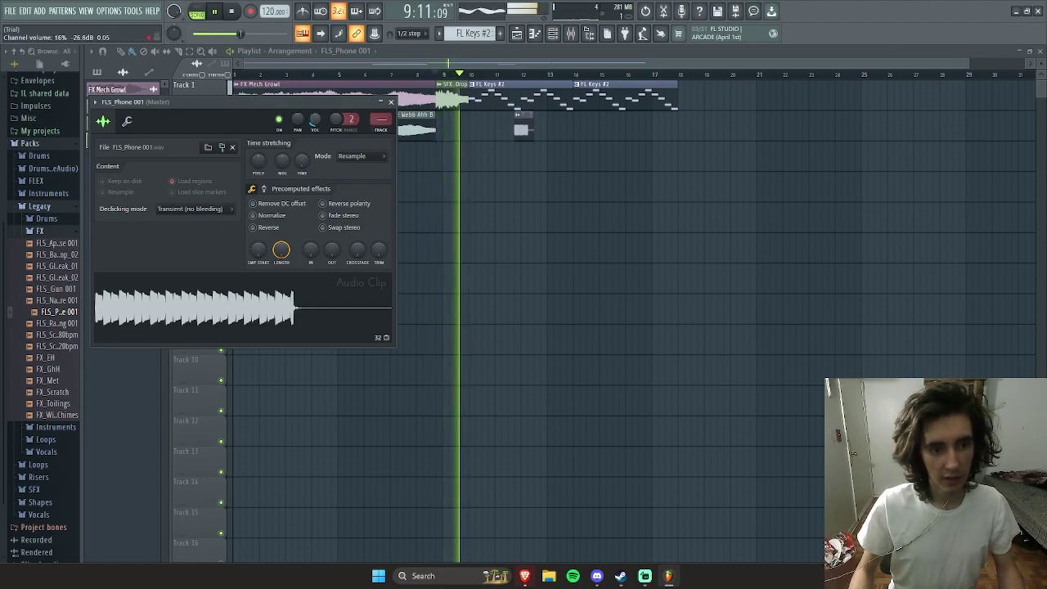
key(Escape)
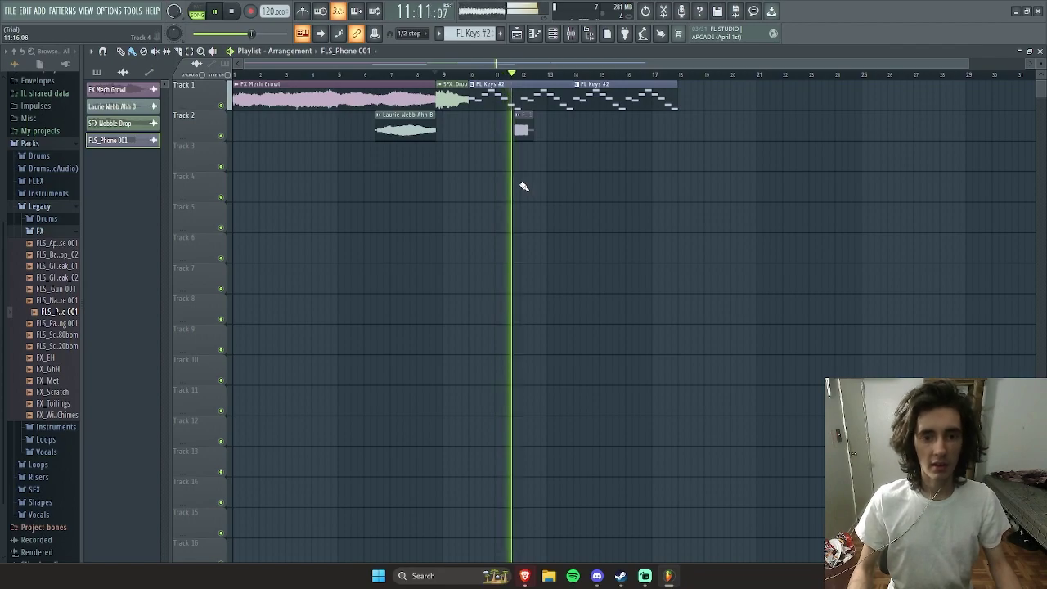
Step: Move the FLS_Phone 001 clip to bar 12, add copies at bars 10, 14 and 16 on Track 2, and play the section
key(space)
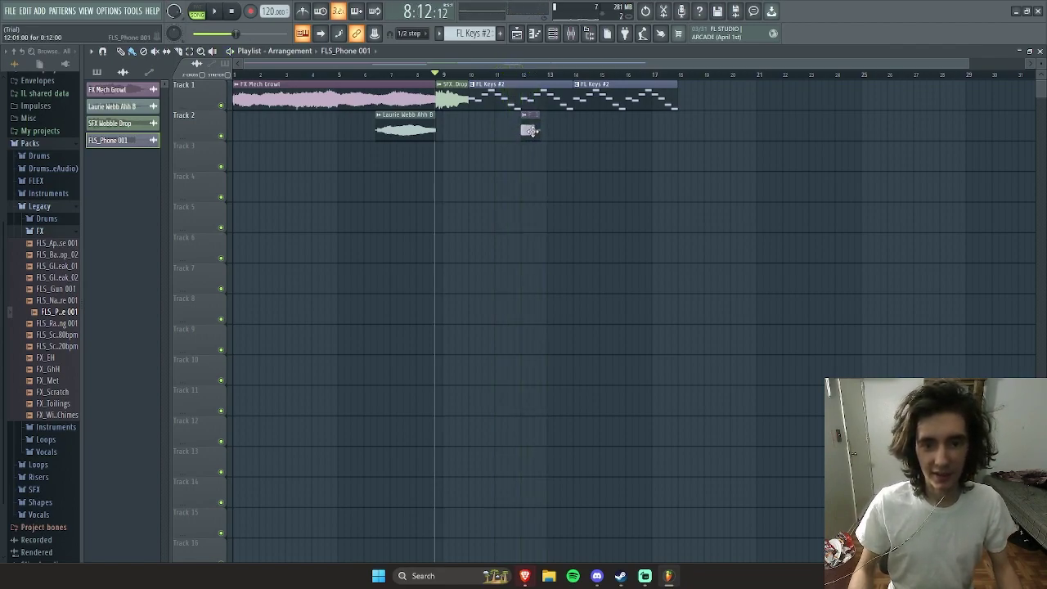
key(space)
click(630, 129)
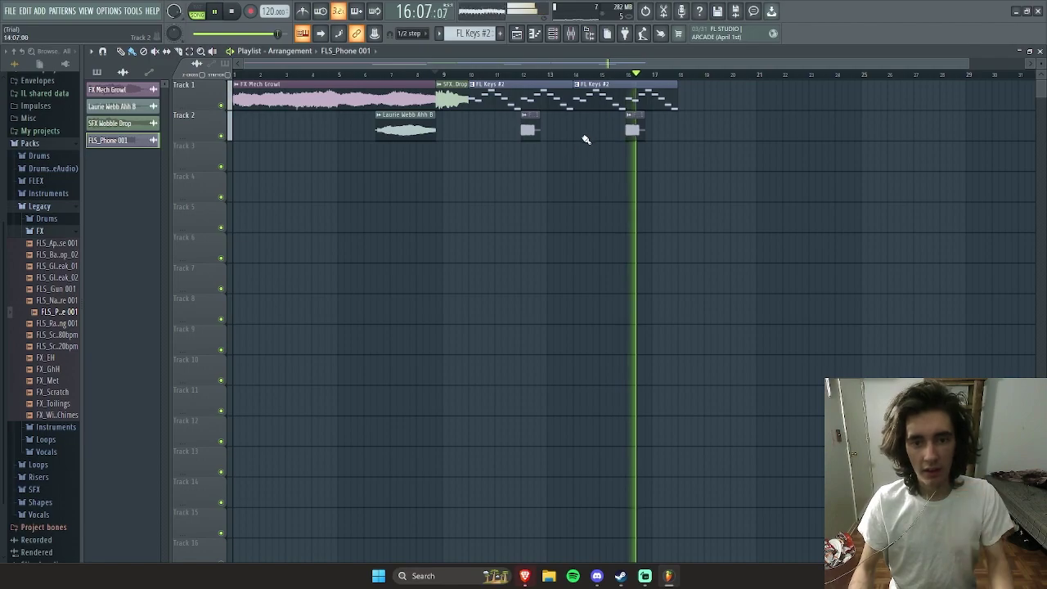
key(space)
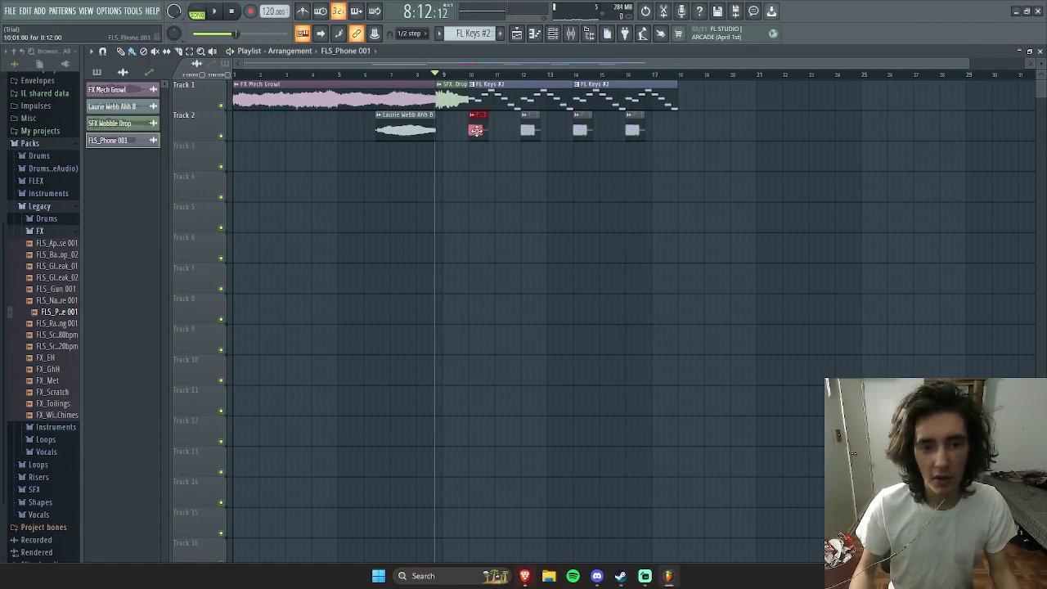
key(space)
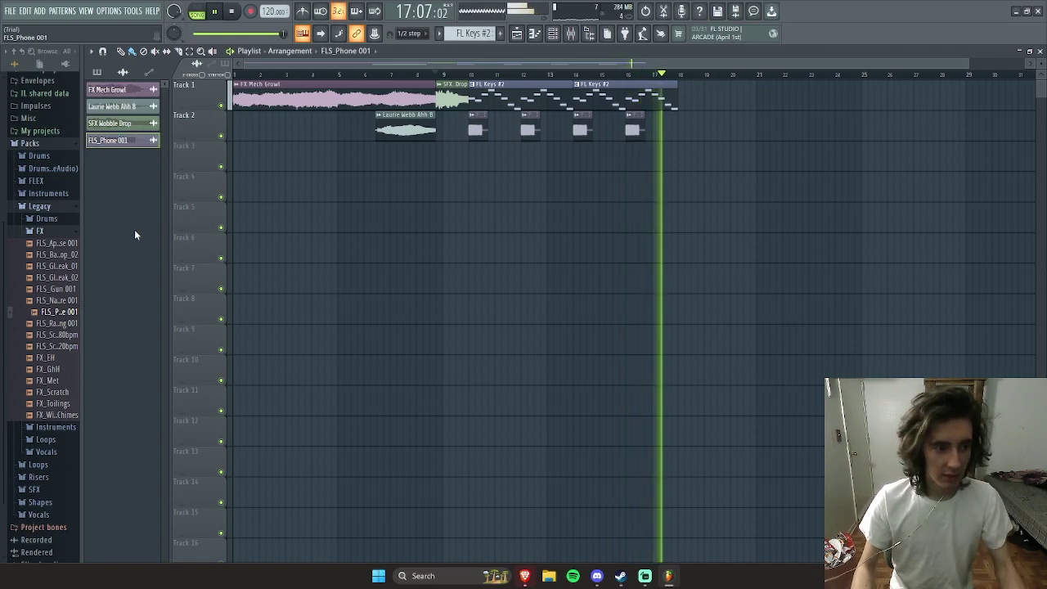
key(space)
Step: Place the FLS_Scream 001 sample from the Legacy Vocals pack on Track 1 at bar 18, directly after the second FL Keys #2 clip
scroll(47, 316, down, 3)
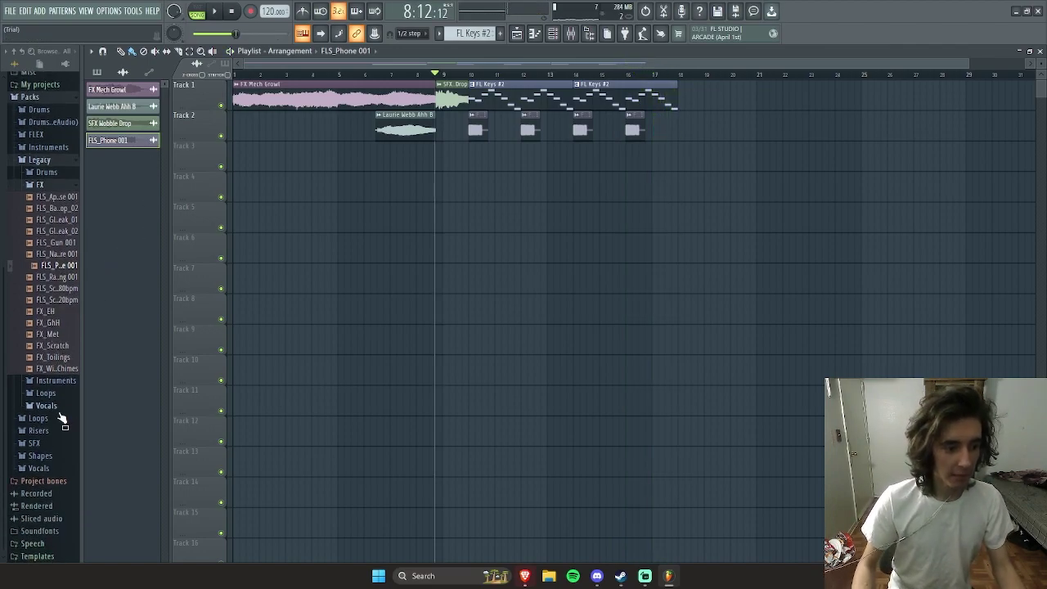
click(55, 403)
click(62, 395)
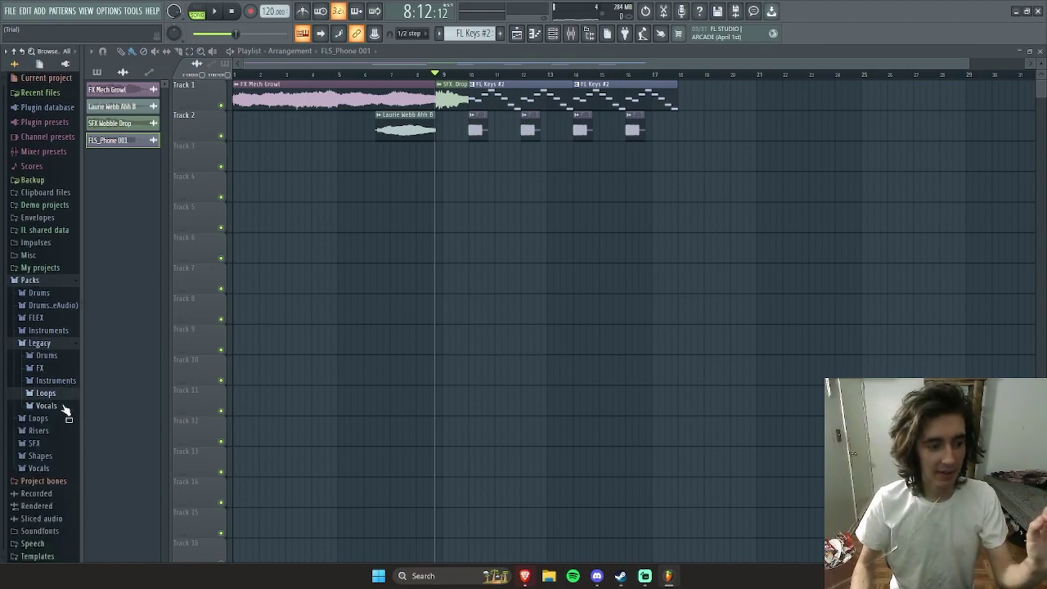
click(45, 405)
scroll(61, 360, down, 5)
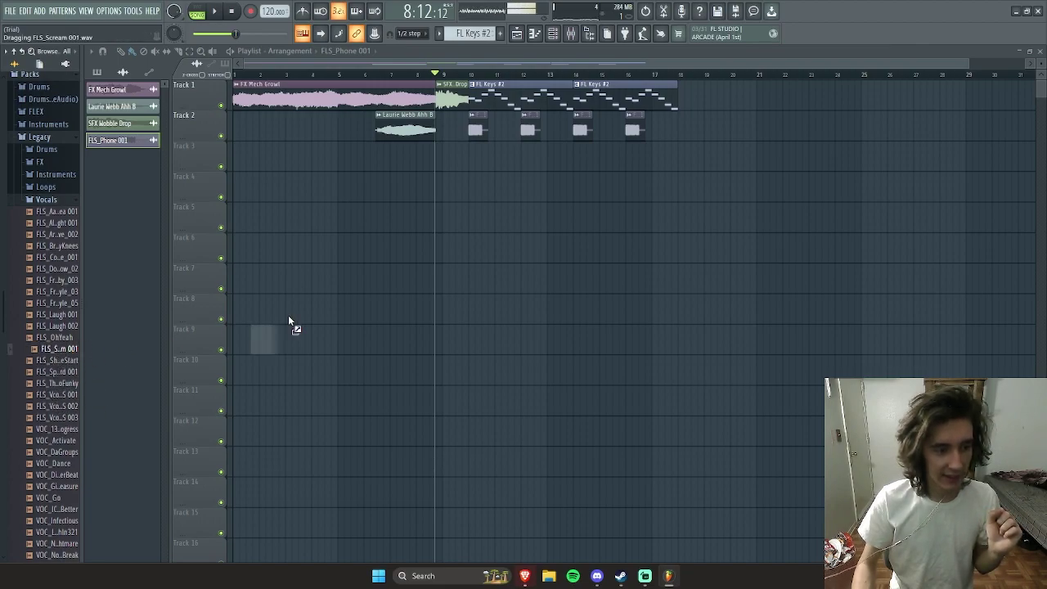
drag(682, 100, 684, 97)
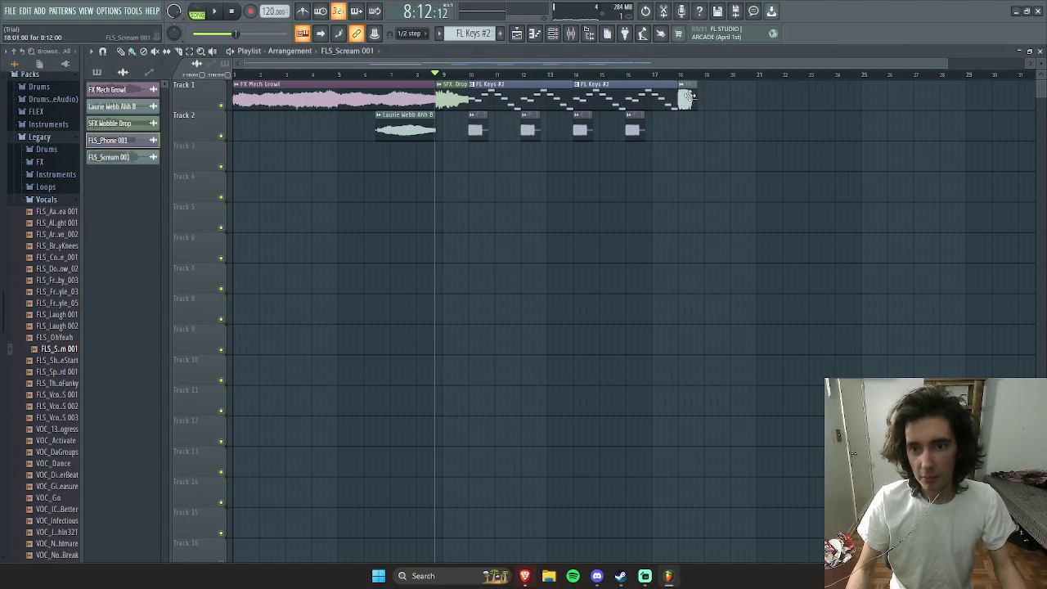
Step: Try the FLS_Scream 001 clip at a higher pitch in its time stretching settings, settle on a lowered pitch, and close the settings
double_click(687, 99)
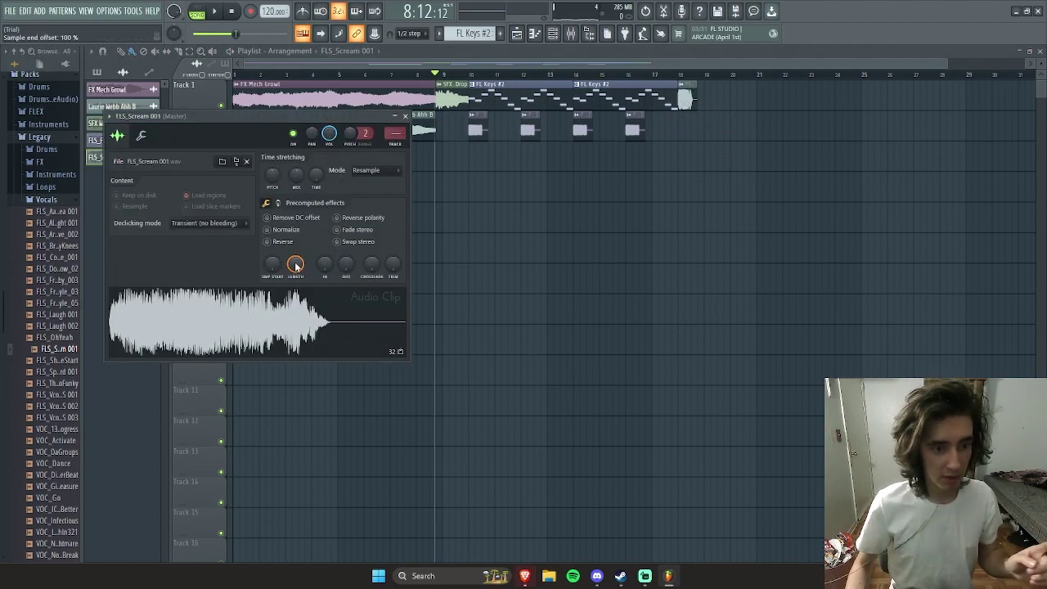
drag(272, 174, 275, 398)
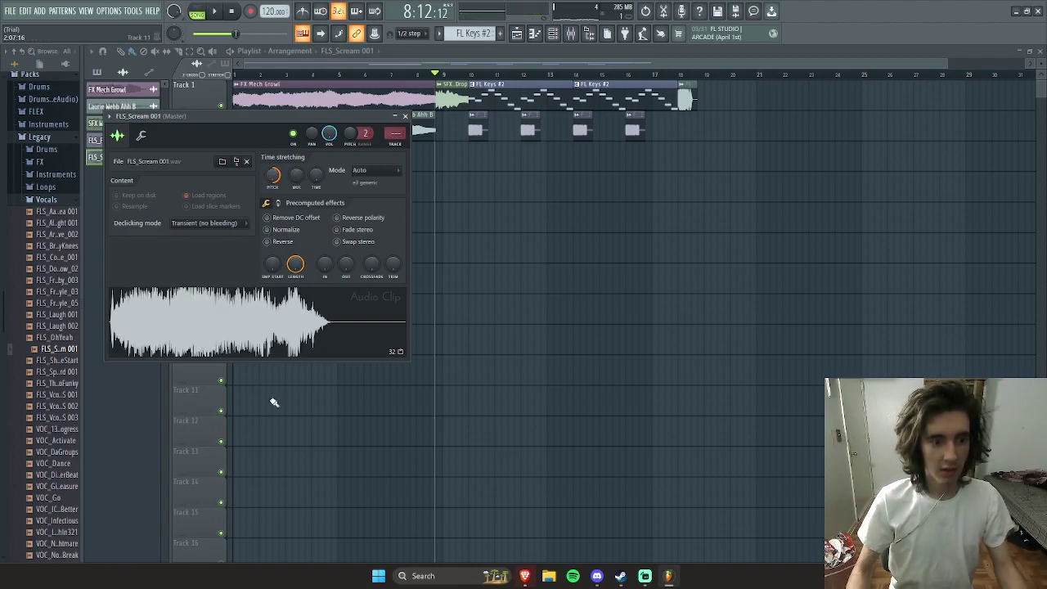
drag(272, 174, 296, 224)
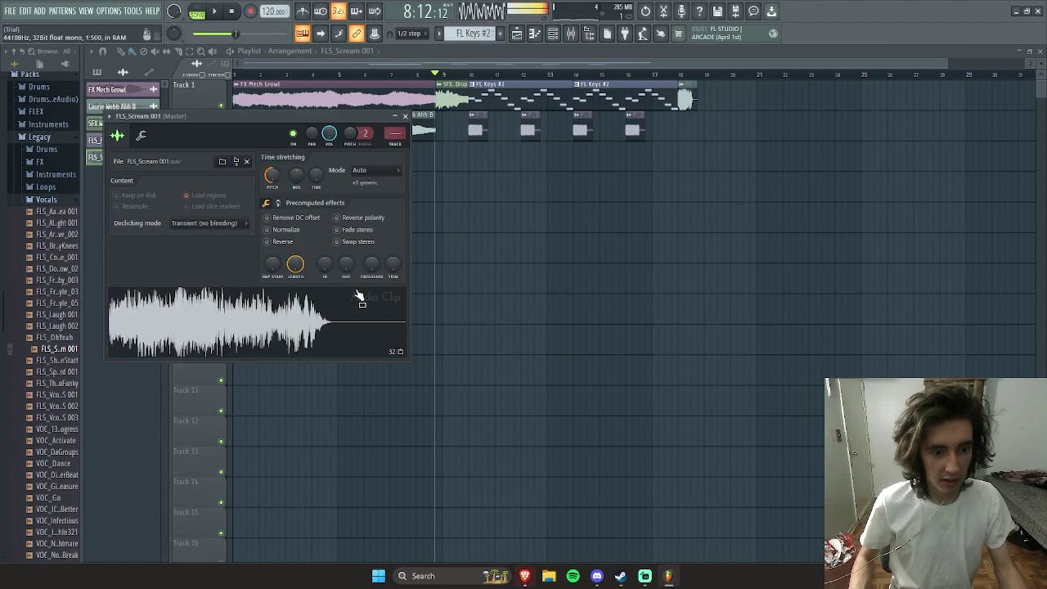
key(Escape)
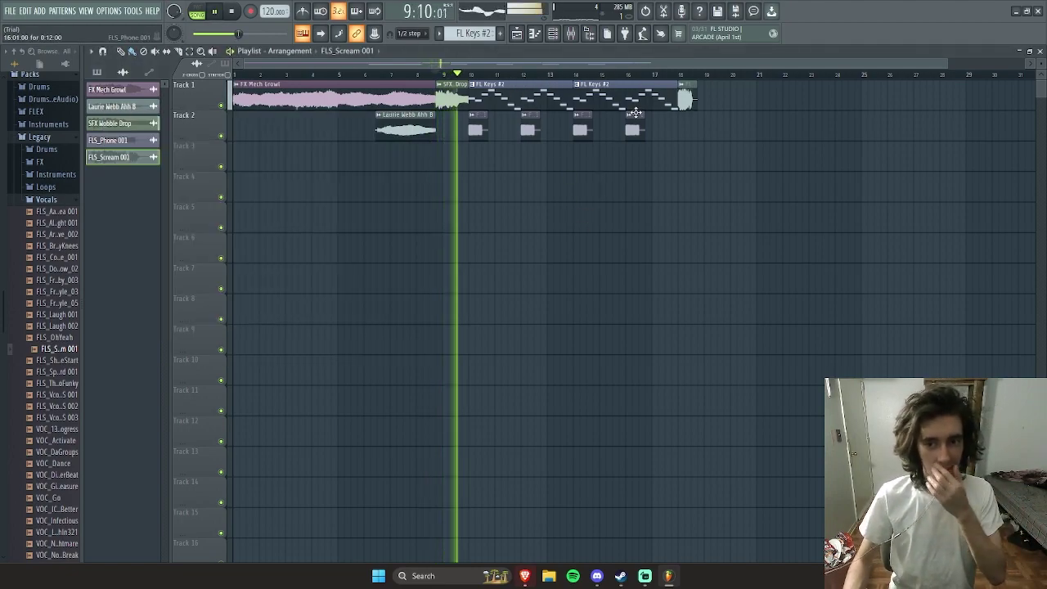
Step: Shorten the end of the FLS_Scream 001 clip on Track 1 during playback and clear the stray copies from Tracks 2 and 4
scroll(68, 179, up, 6)
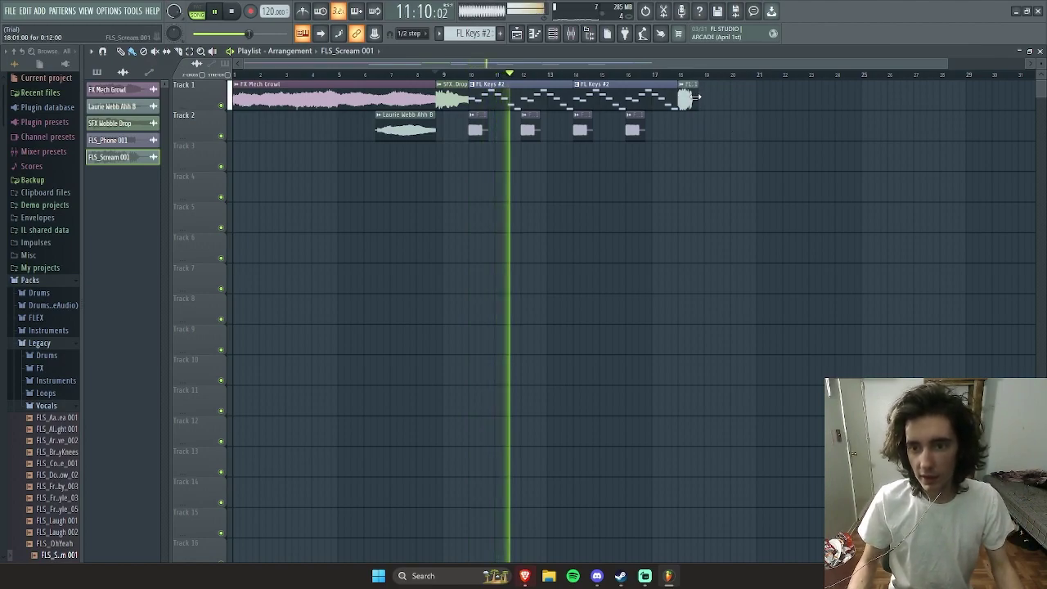
click(694, 127)
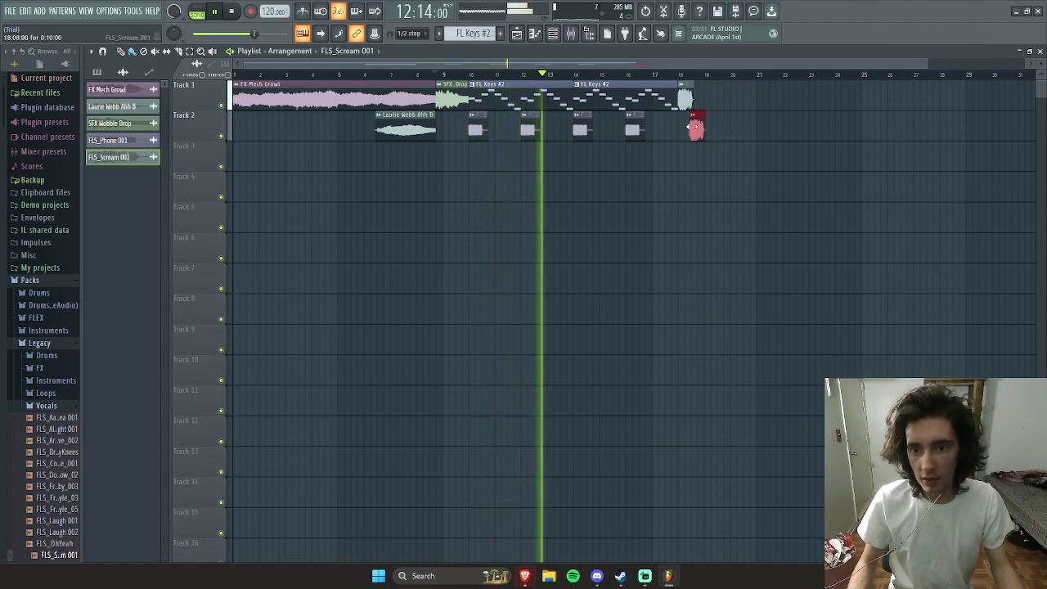
right_click(701, 127)
click(307, 188)
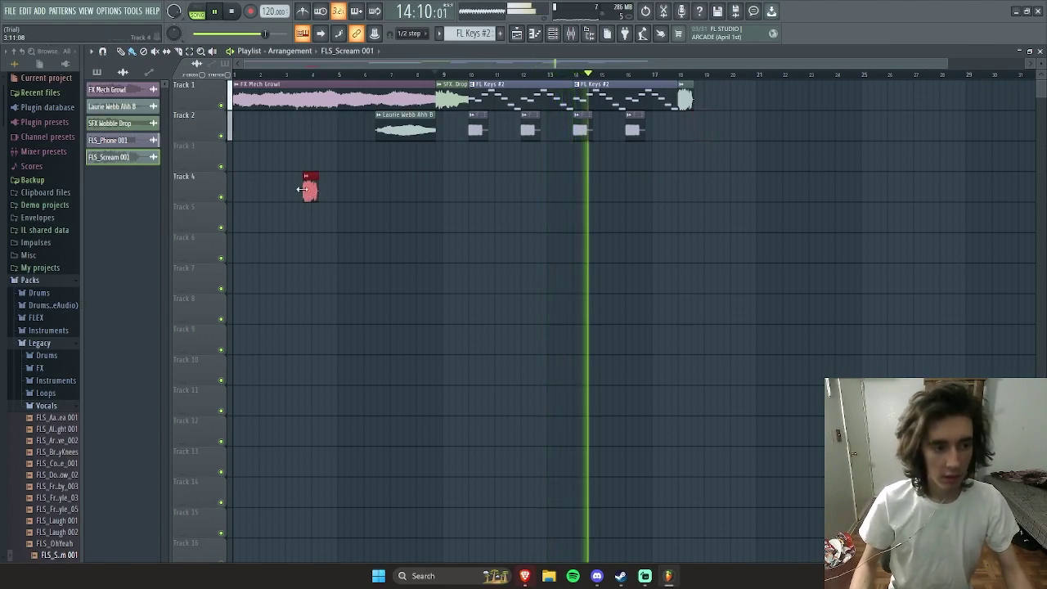
right_click(307, 187)
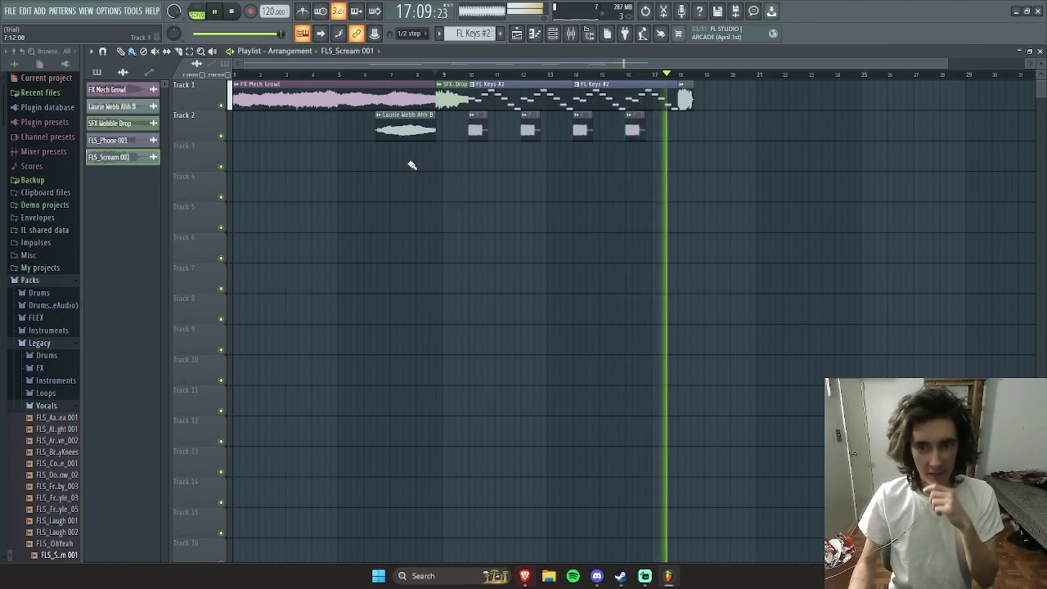
key(space)
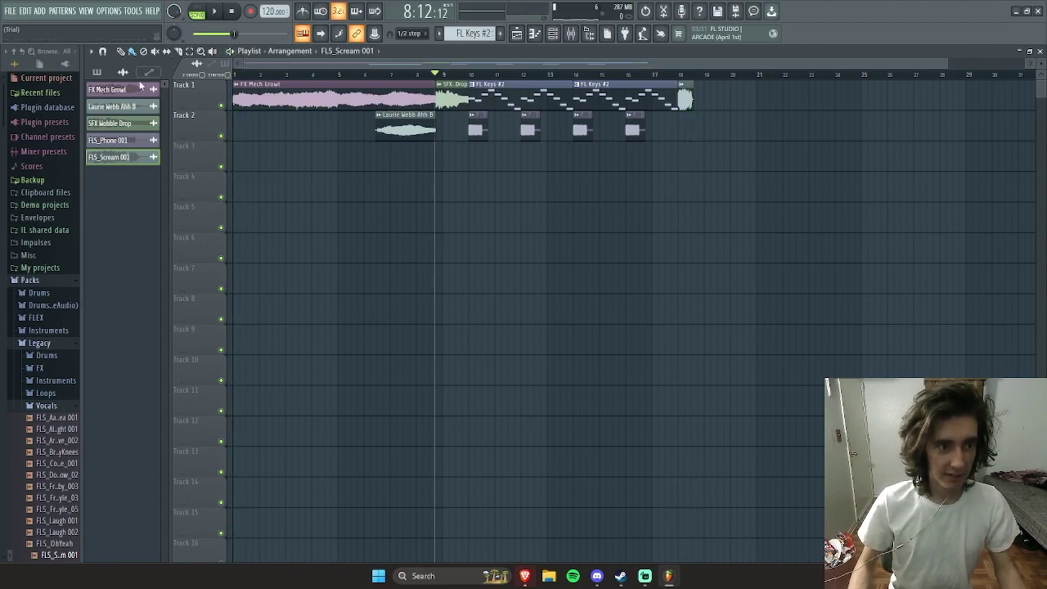
Step: Place two FL Keys patterns back to back on Track 1 right after the scream clip and start playback
click(101, 73)
drag(125, 96, 713, 97)
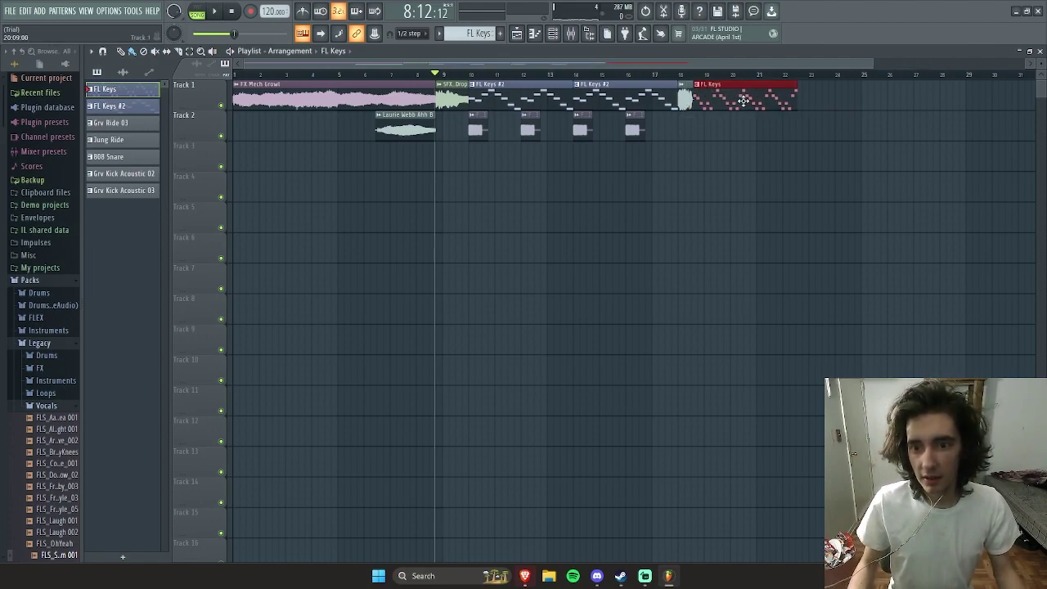
click(820, 99)
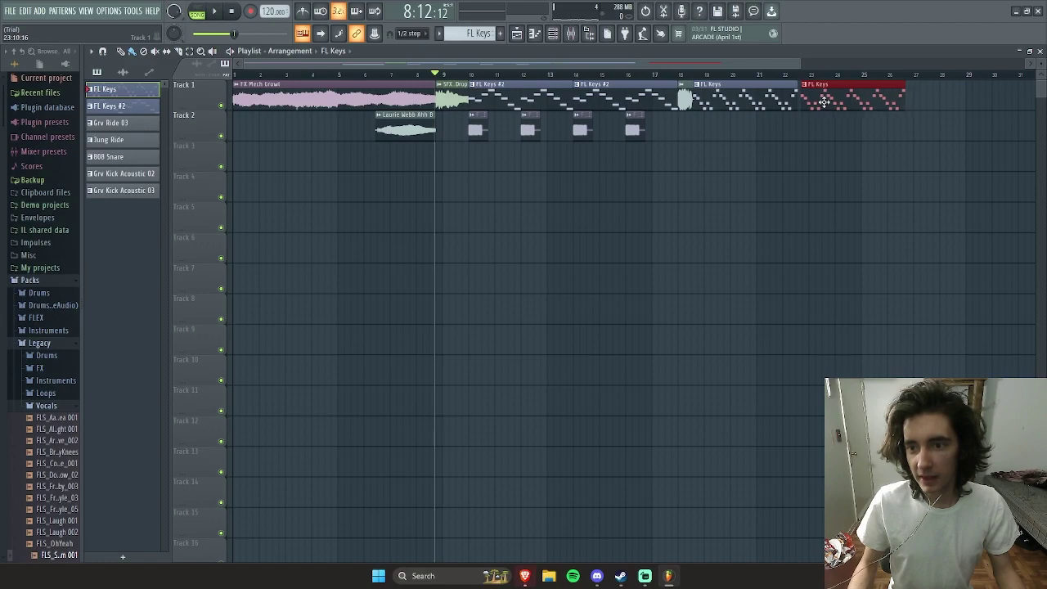
key(space)
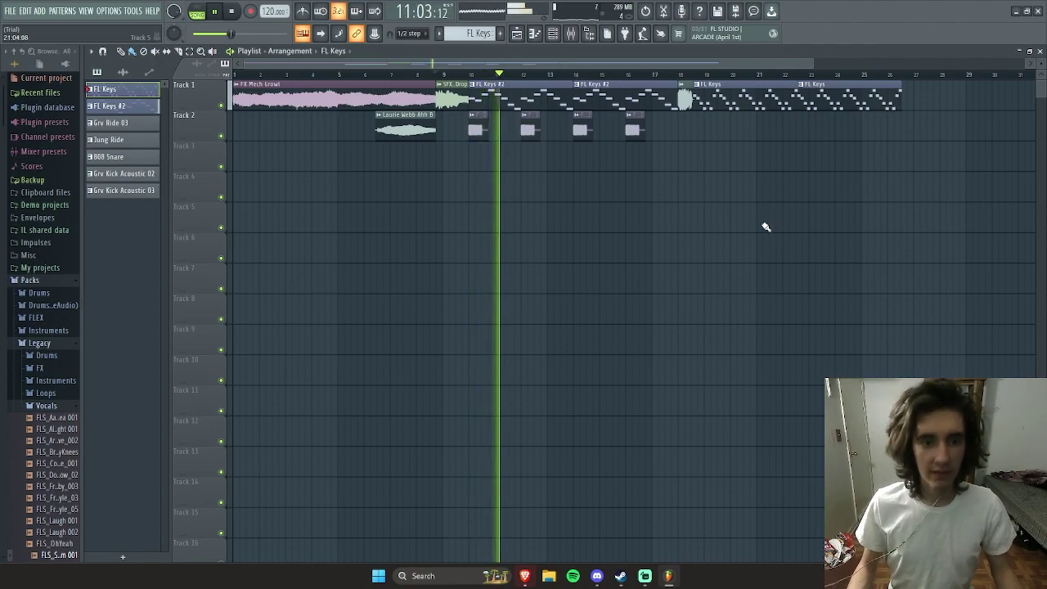
Step: Place Grv Ride 03, Jung Ride, 808 Snare, Grv Kick Acoustic 02 and Grv Kick Acoustic 03 on Tracks 2 to 6 beneath the first FL Keys clip
click(124, 156)
click(124, 139)
key(space)
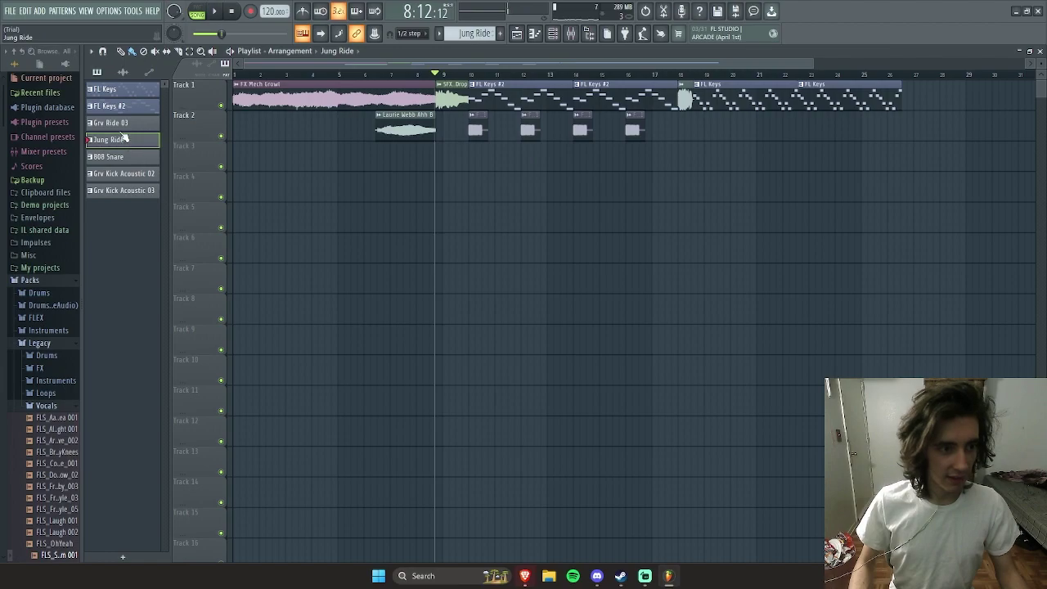
drag(123, 128, 691, 131)
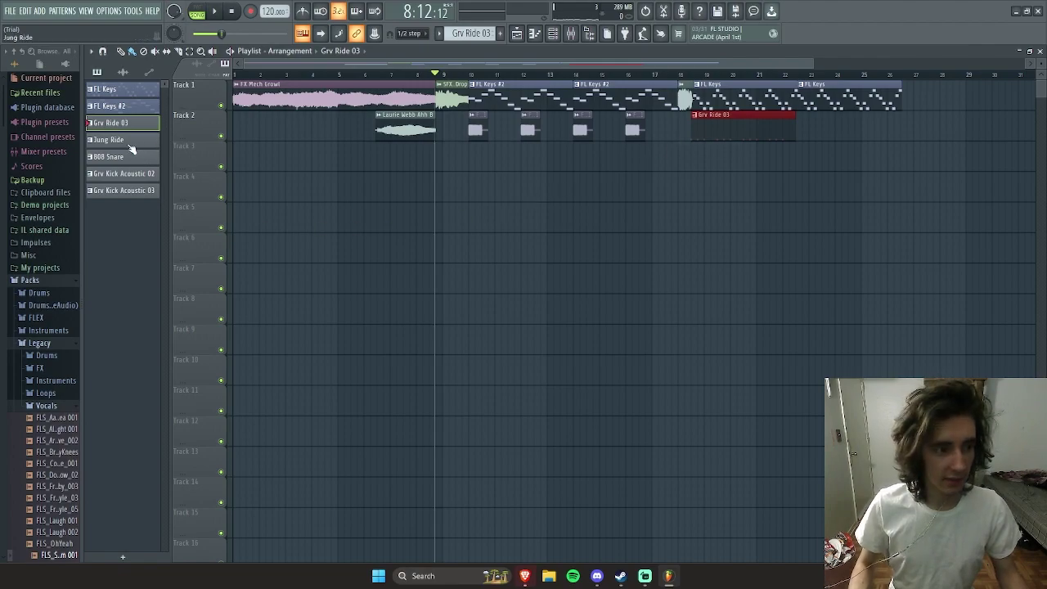
drag(709, 174, 692, 156)
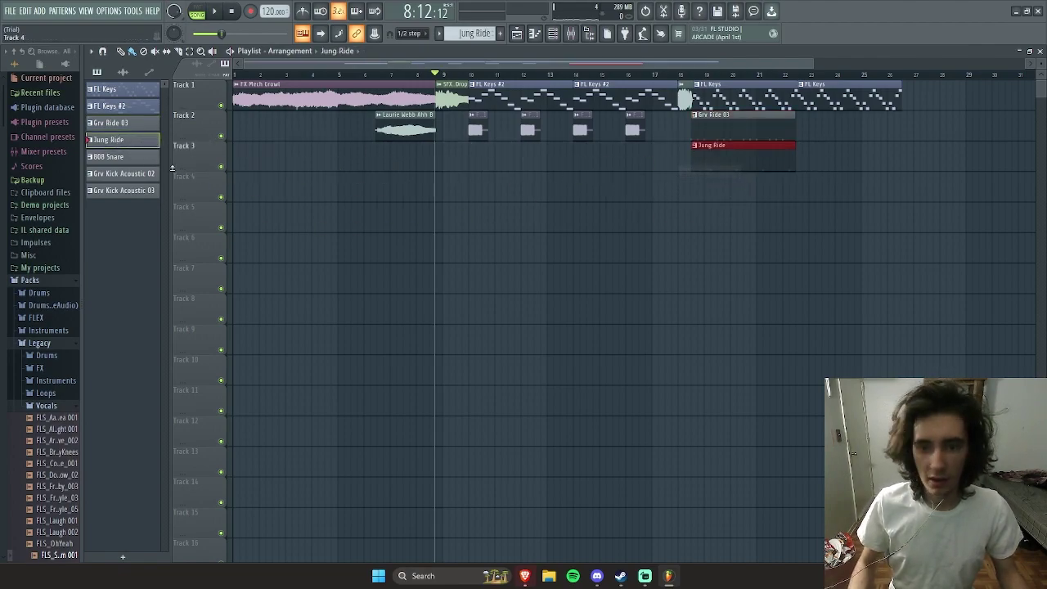
drag(708, 190, 692, 188)
drag(384, 194, 691, 218)
drag(122, 191, 692, 254)
key(space)
Step: Duplicate the five drum clips on Tracks 2 to 6 so the copies sit beneath the second FL Keys clip
drag(797, 320, 693, 138)
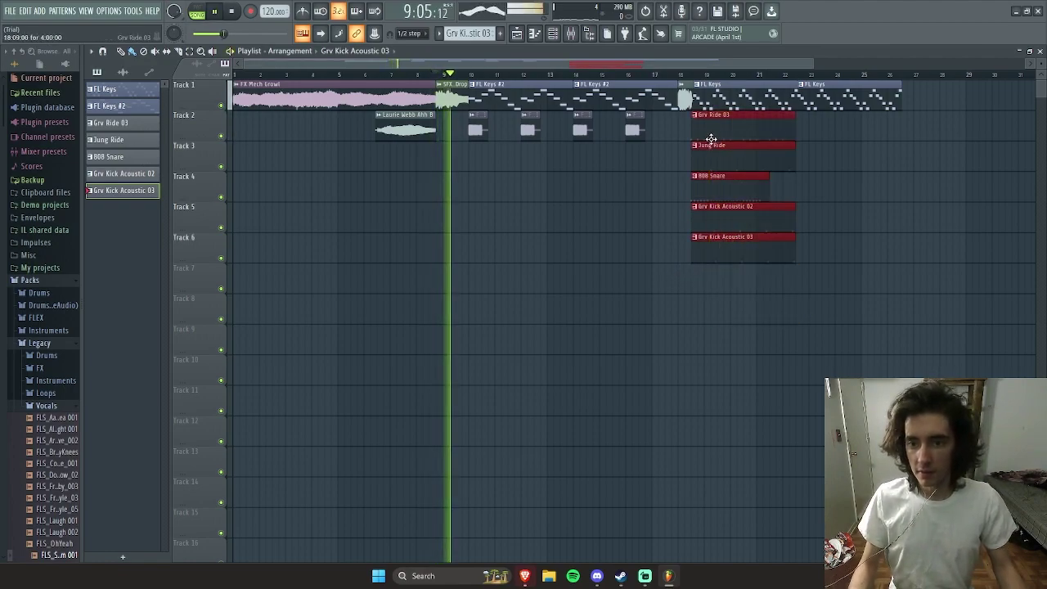
key(ctrl+c)
key(ctrl+v)
drag(346, 166, 857, 160)
click(909, 221)
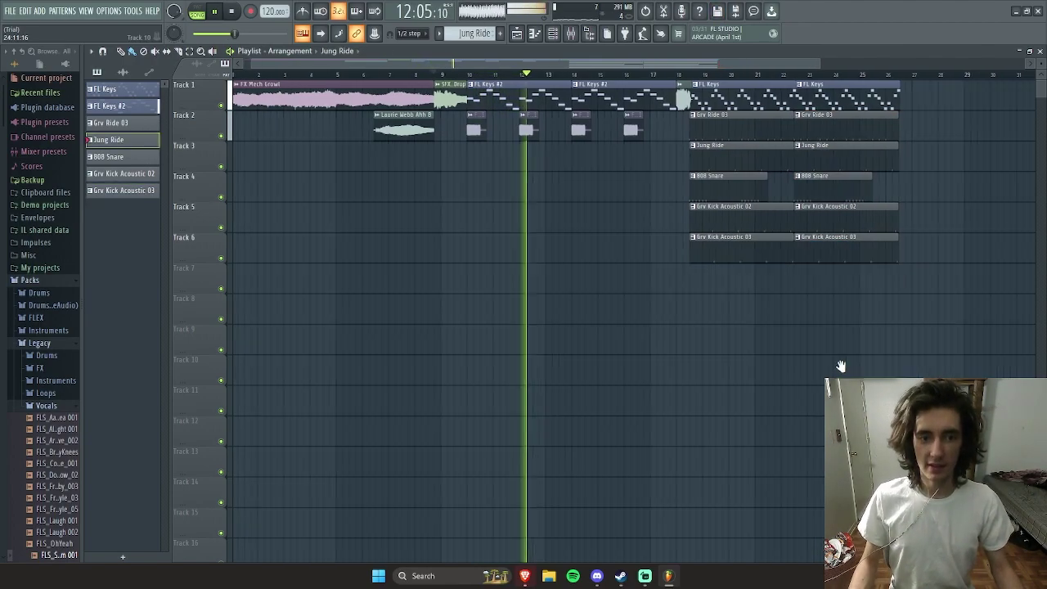
Step: Trim the starts of the first 808 Snare and Grv Ride 03 clips slightly and play the section from bar 16
scroll(788, 367, down, 2)
scroll(787, 368, down, 2)
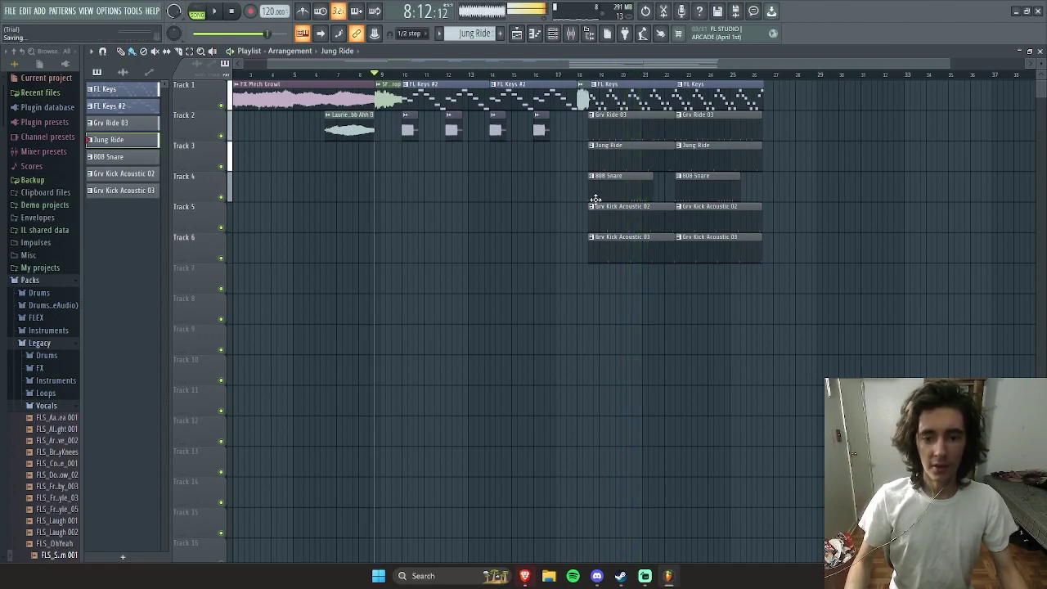
key(space)
key(space)
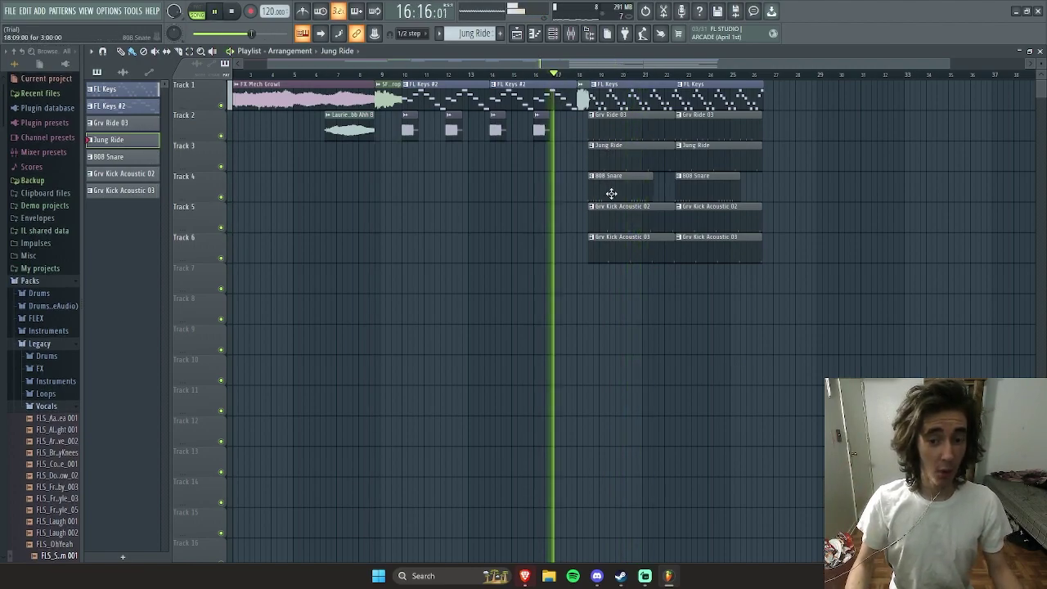
drag(589, 189, 602, 190)
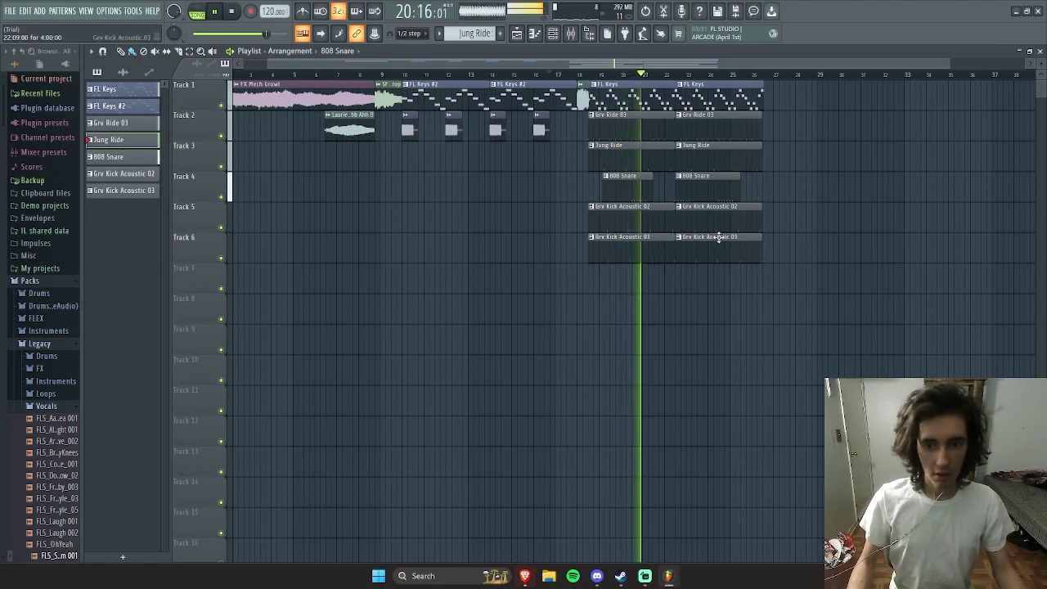
key(space)
drag(602, 192, 595, 192)
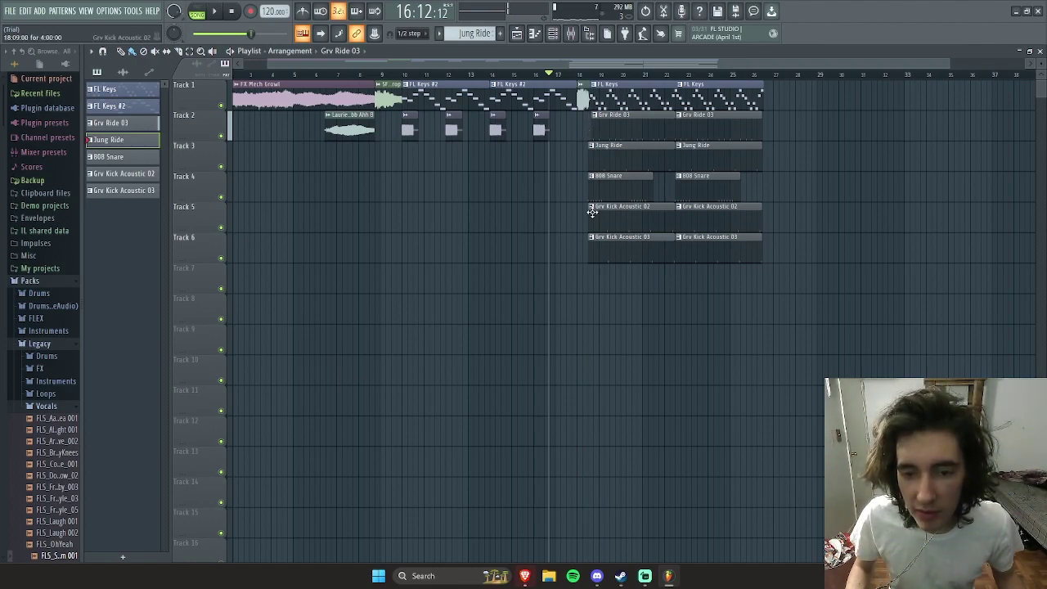
key(space)
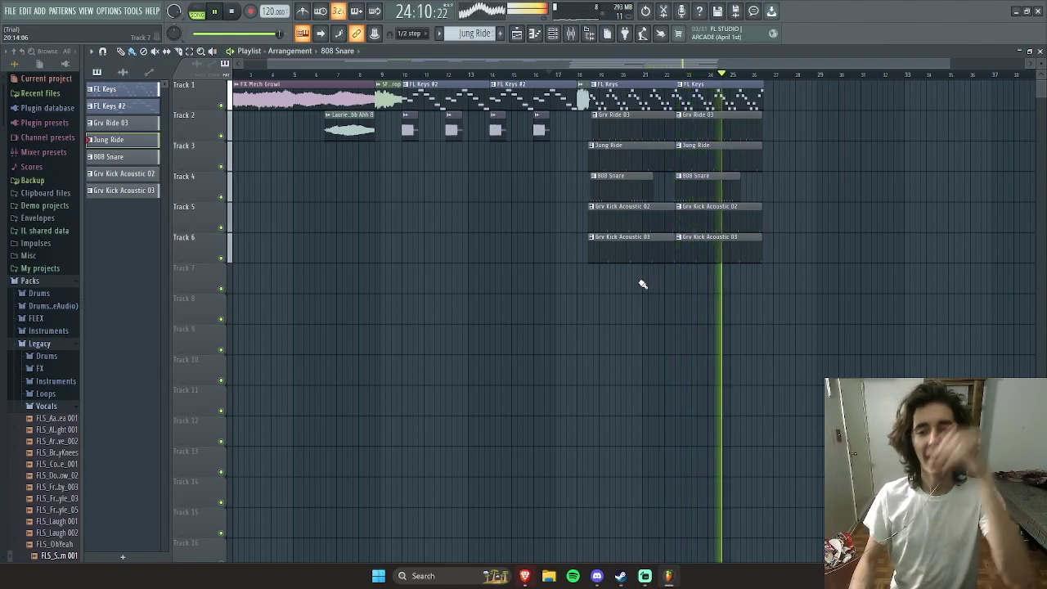
Step: Duplicate the whole FL Keys and drum section on Tracks 1 to 6 directly after itself at bar 26 and start playback
drag(762, 311, 631, 119)
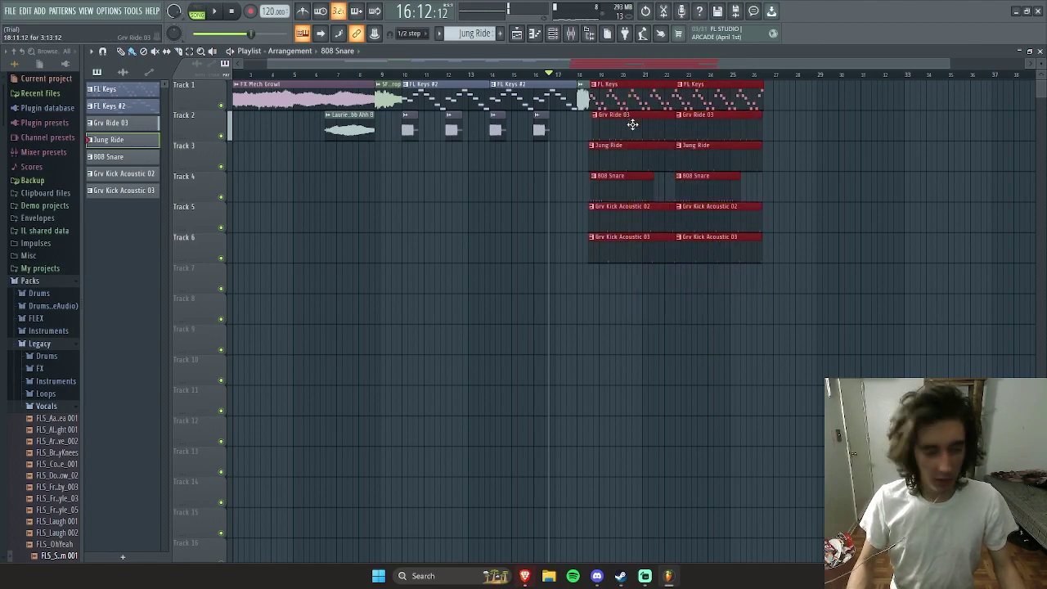
key(ctrl+c)
key(ctrl+v)
drag(362, 123, 888, 116)
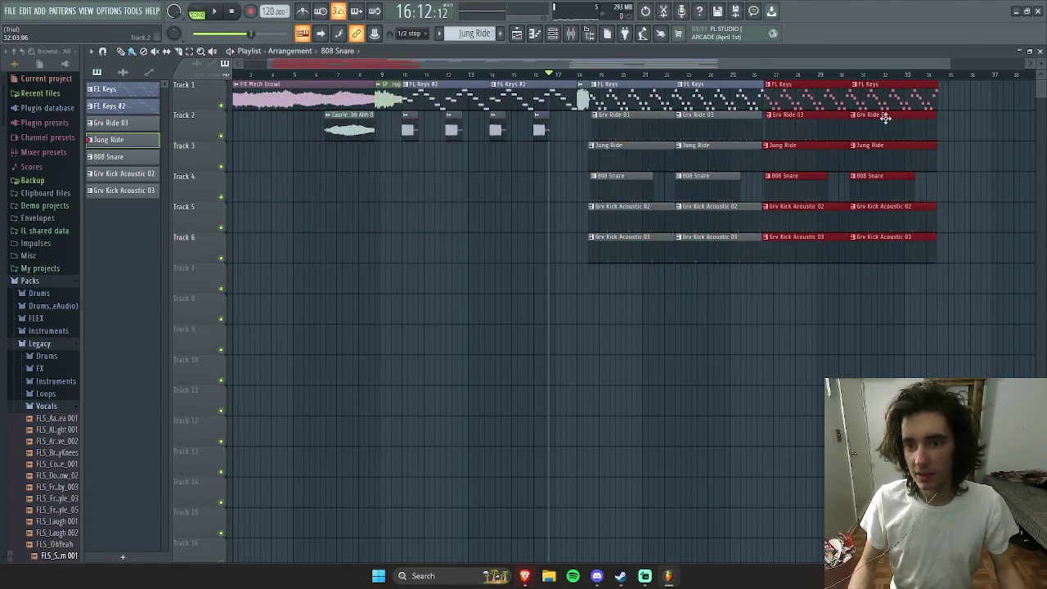
click(879, 330)
key(space)
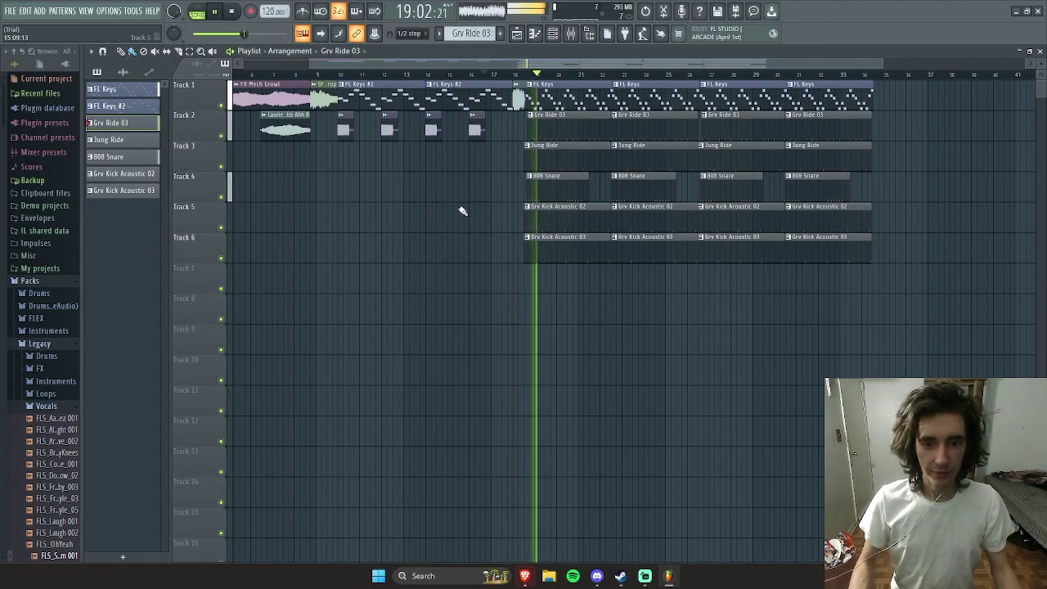
Step: Copy the two FL Keys #2 clips with their four FLS_Phone 001 clips to the end of the drum section, after bar 34
drag(342, 172, 457, 207)
drag(363, 202, 507, 82)
drag(350, 170, 486, 108)
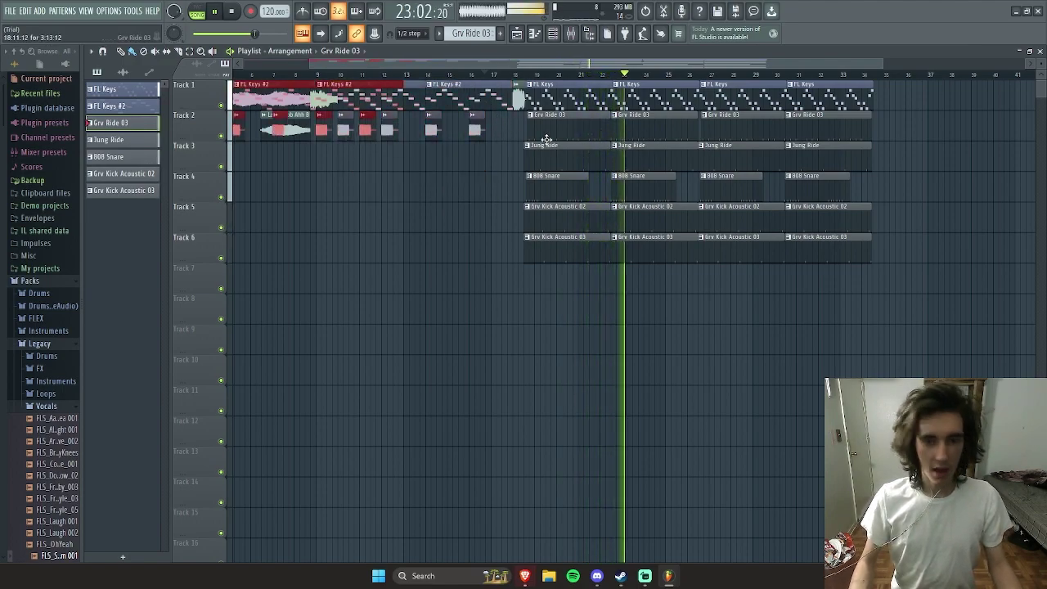
key(ctrl+v)
drag(954, 109, 1007, 109)
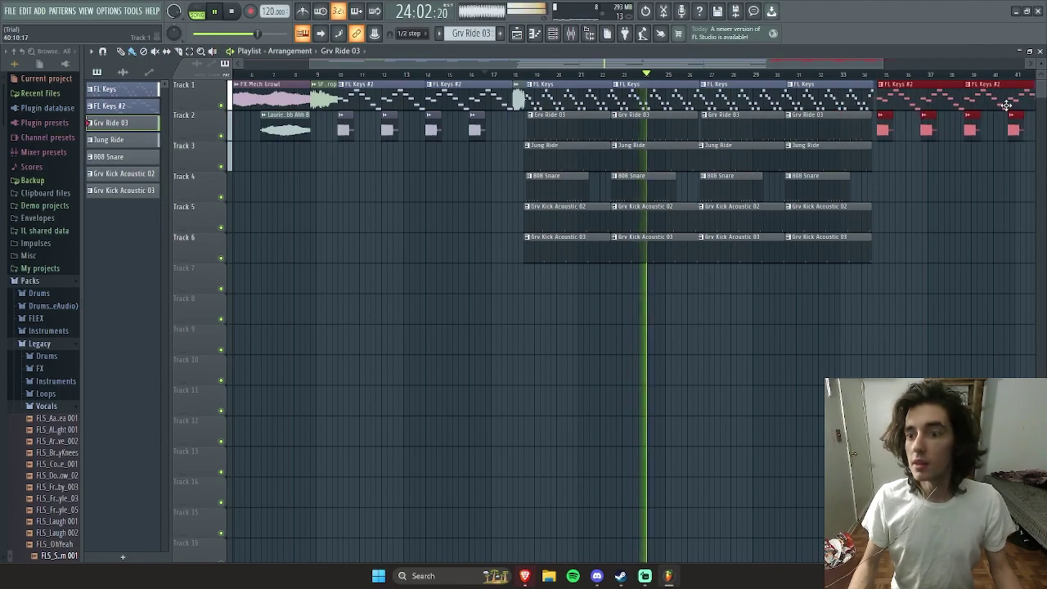
click(955, 231)
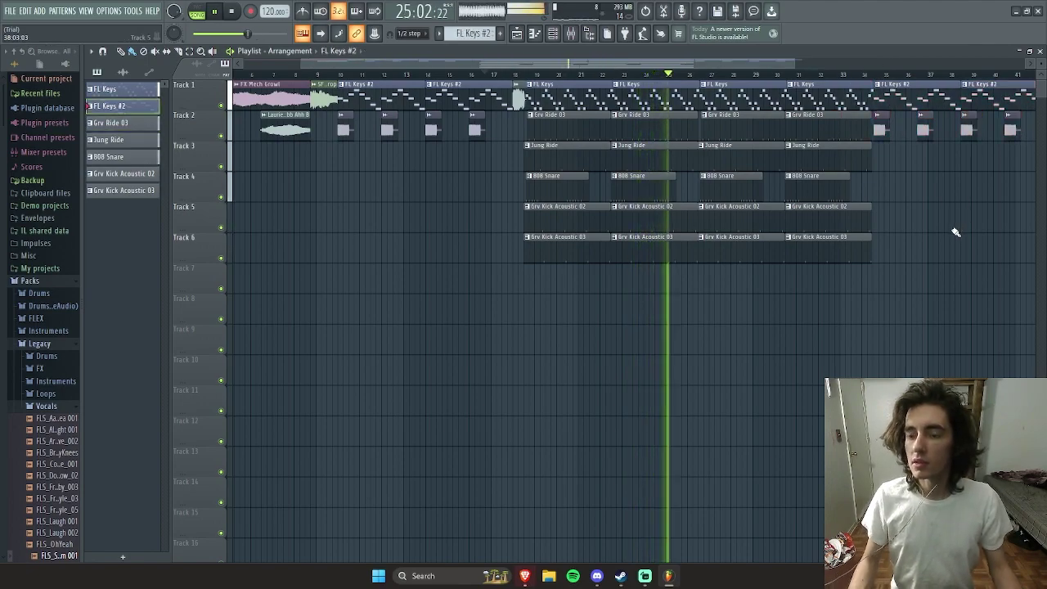
Step: Shift the copied FL Keys #2 and FLS_Phone 001 clips to just after bar 35, leaving a gap behind the drum section
scroll(903, 259, right, 1)
key(space)
drag(966, 141, 850, 98)
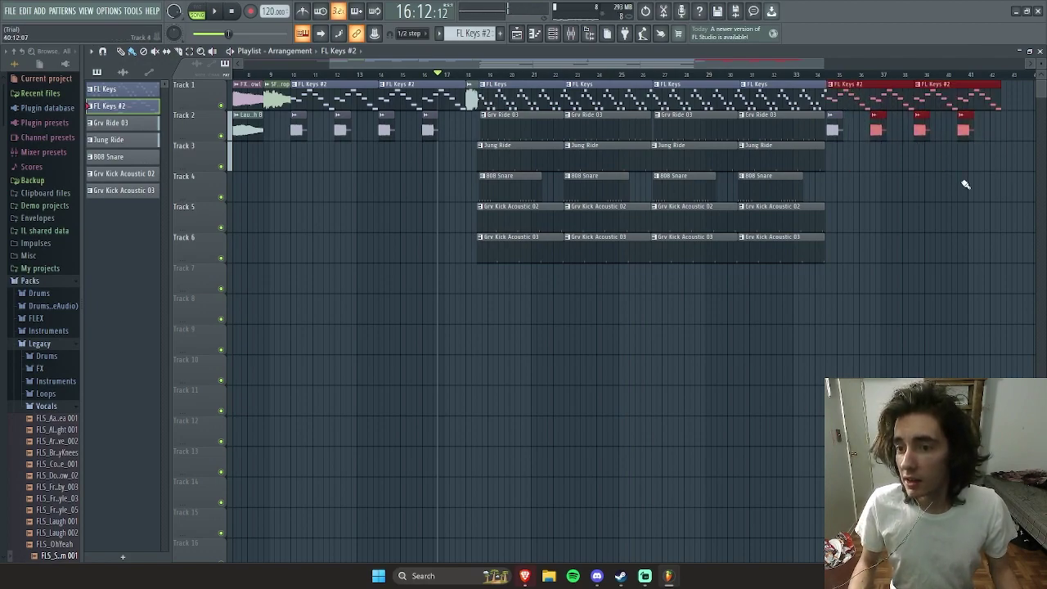
drag(982, 186, 870, 96)
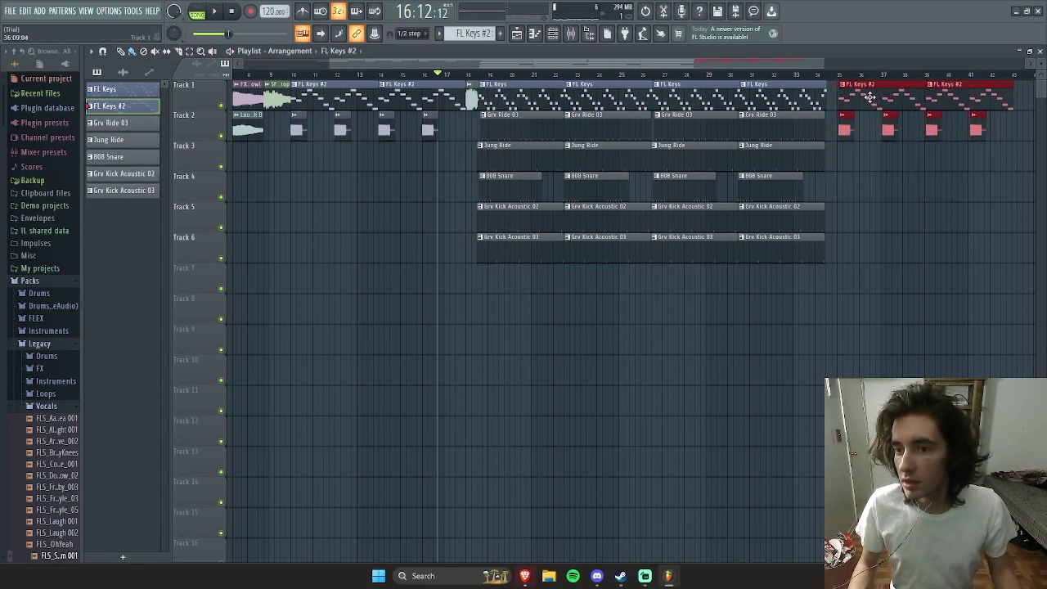
click(845, 117)
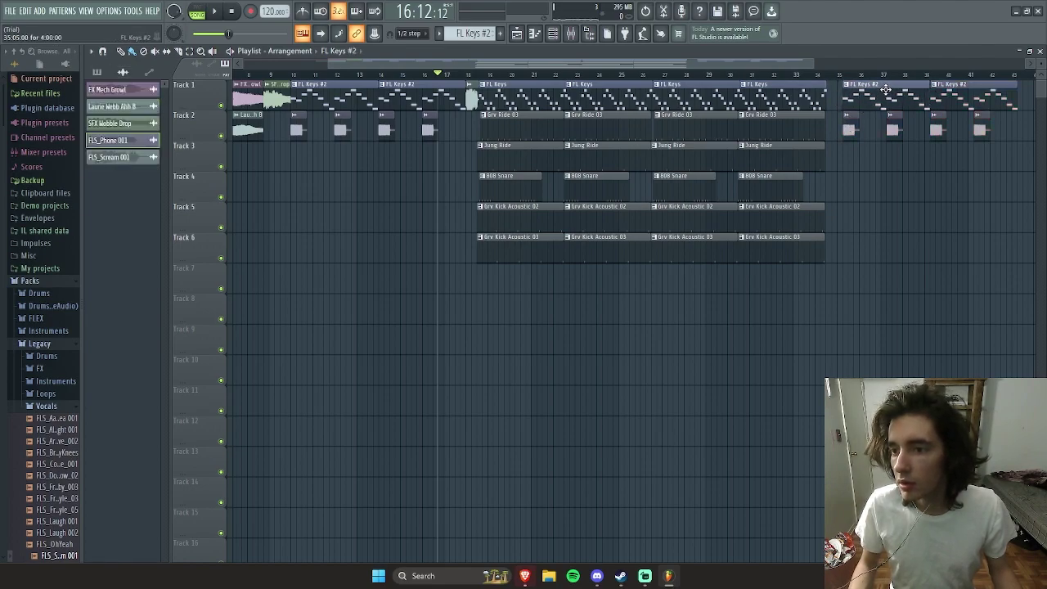
Step: Shift the copied FL Keys #2 and FLS_Phone 001 clips to bar 36 and place one FLS_Phone 001 clip in the Track 1 gap
drag(1017, 199, 859, 94)
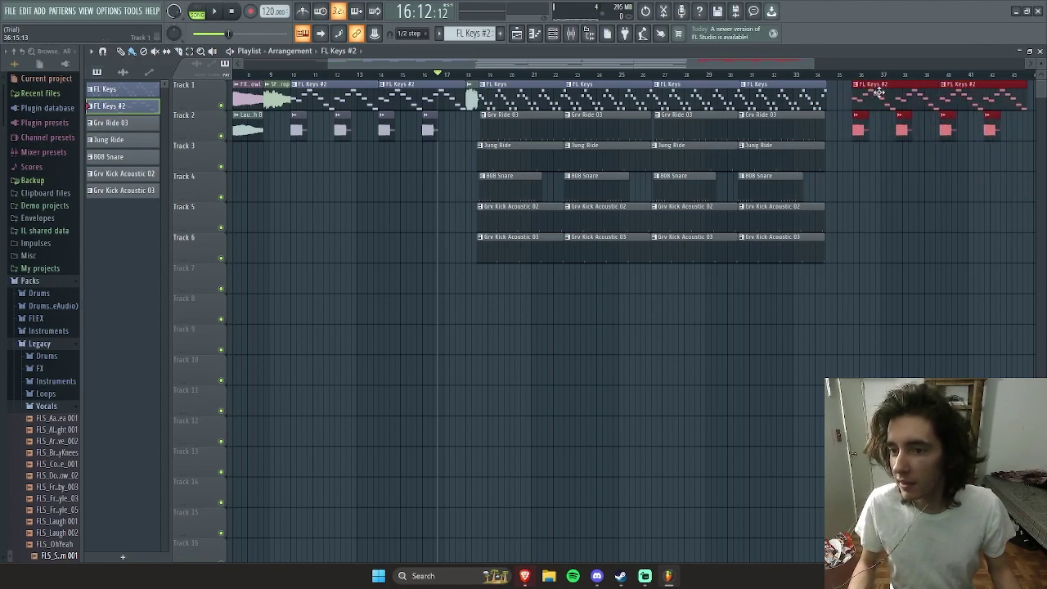
click(869, 135)
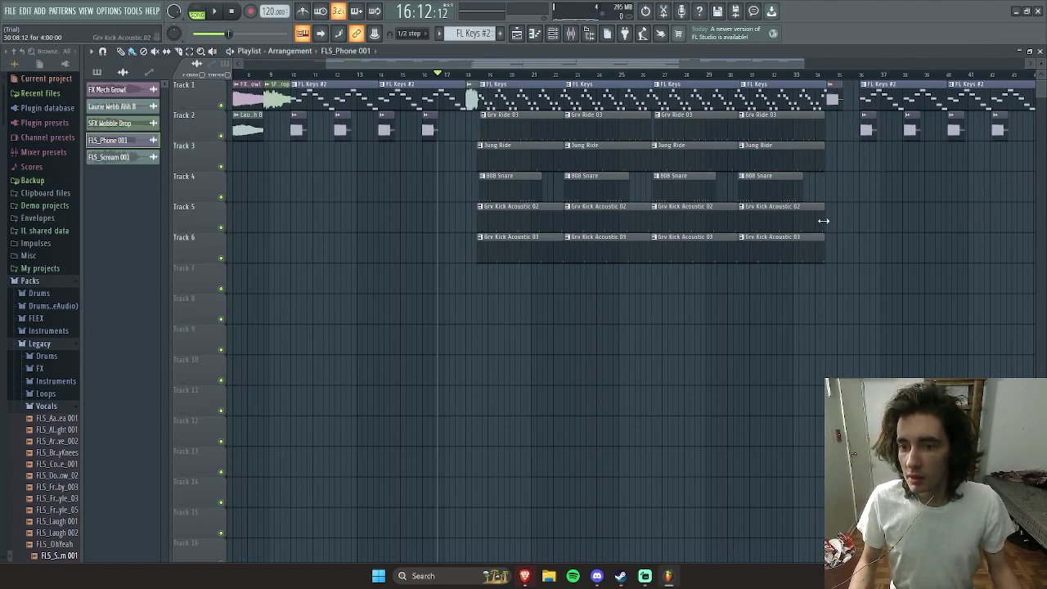
Step: Thin out the final drum repeat from bar 30, keeping only Grv Ride 03 on Track 2 and Jung Ride on Track 3, and play it
right_click(780, 176)
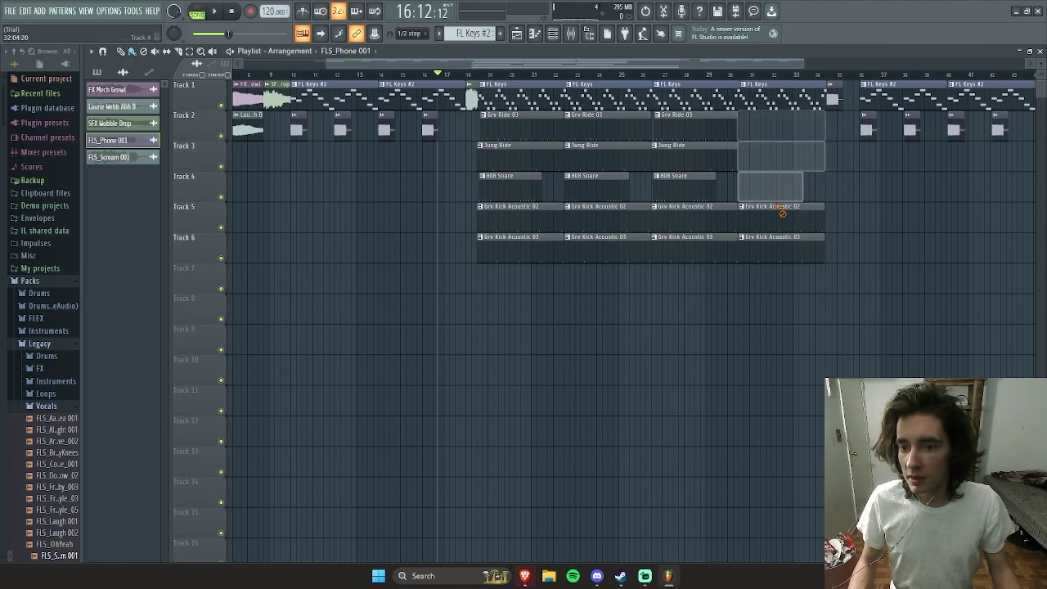
key(space)
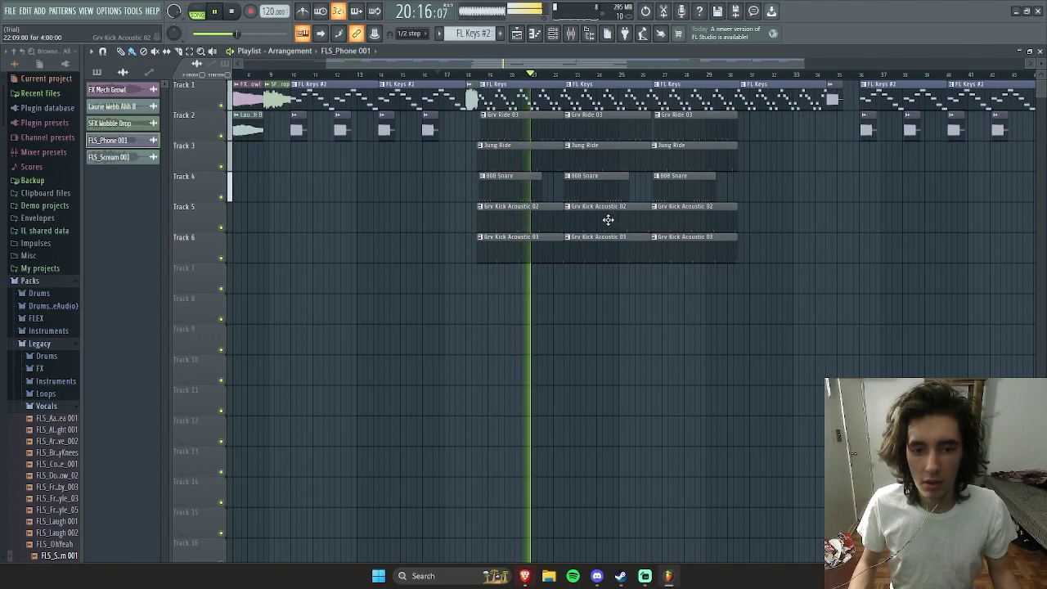
key(space)
click(734, 129)
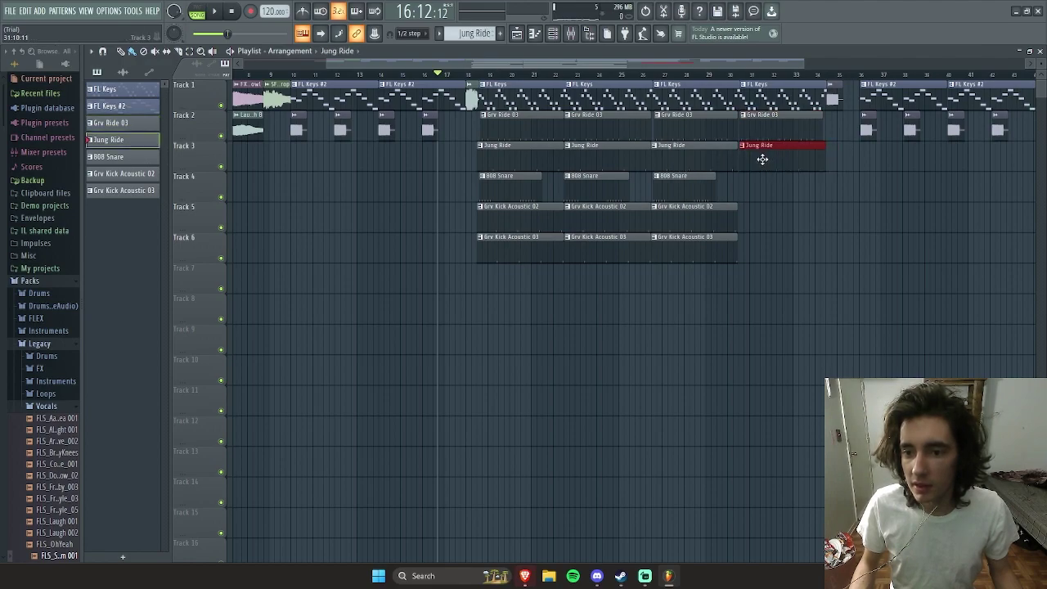
key(space)
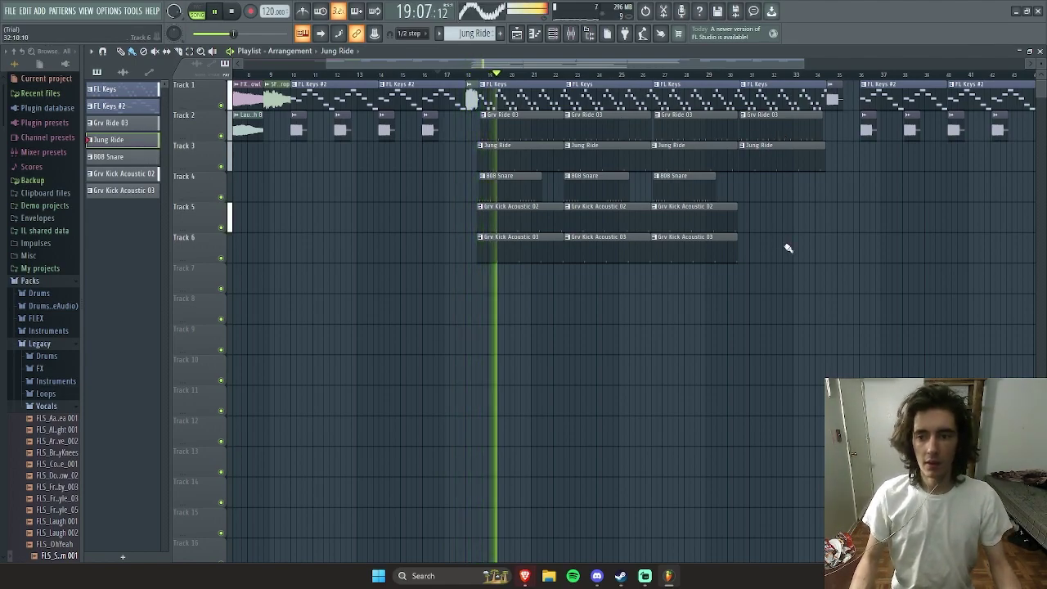
Step: Move the closing FL Keys #2 and phone clips back to bar 35 and remove the first of their FLS_Phone 001 clips on Track 2
drag(965, 169, 815, 90)
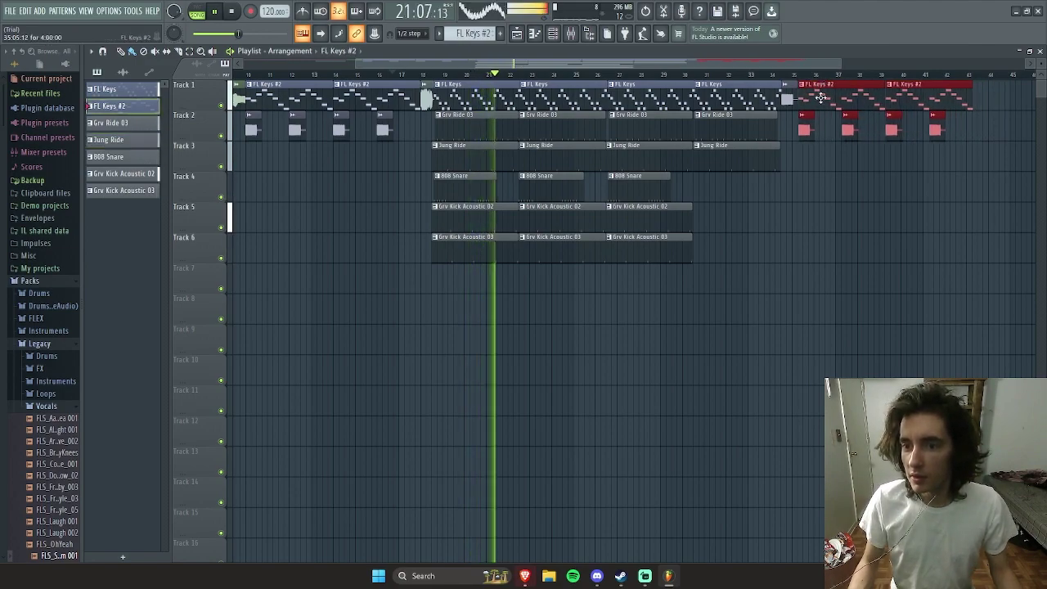
click(846, 250)
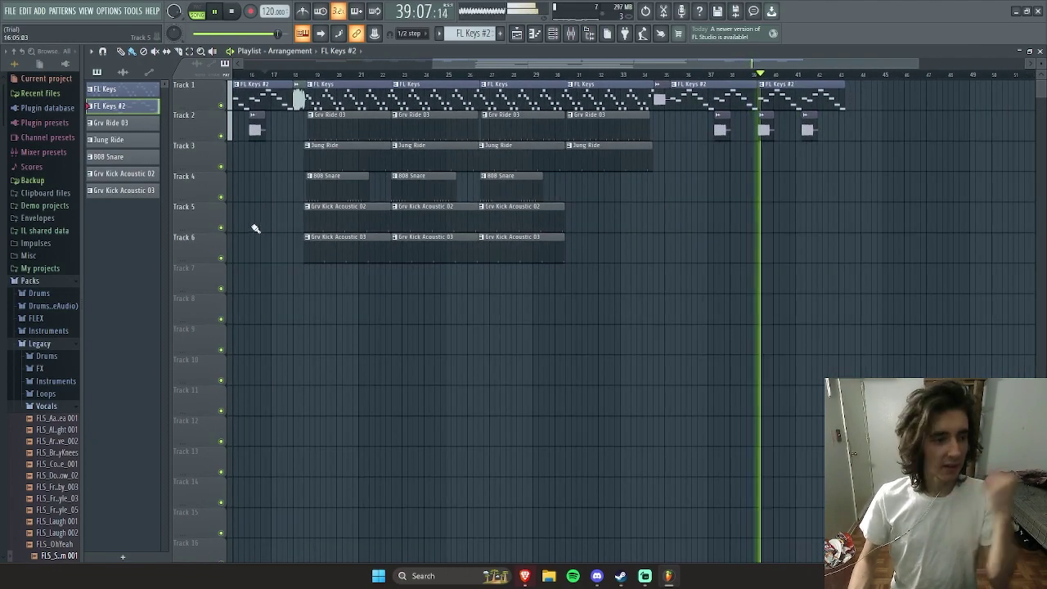
Step: Preview samples in the Legacy Vocals pack and place FLS_Laugh 001 on Track 1 directly after the last FL Keys #2 clip
scroll(53, 319, down, 10)
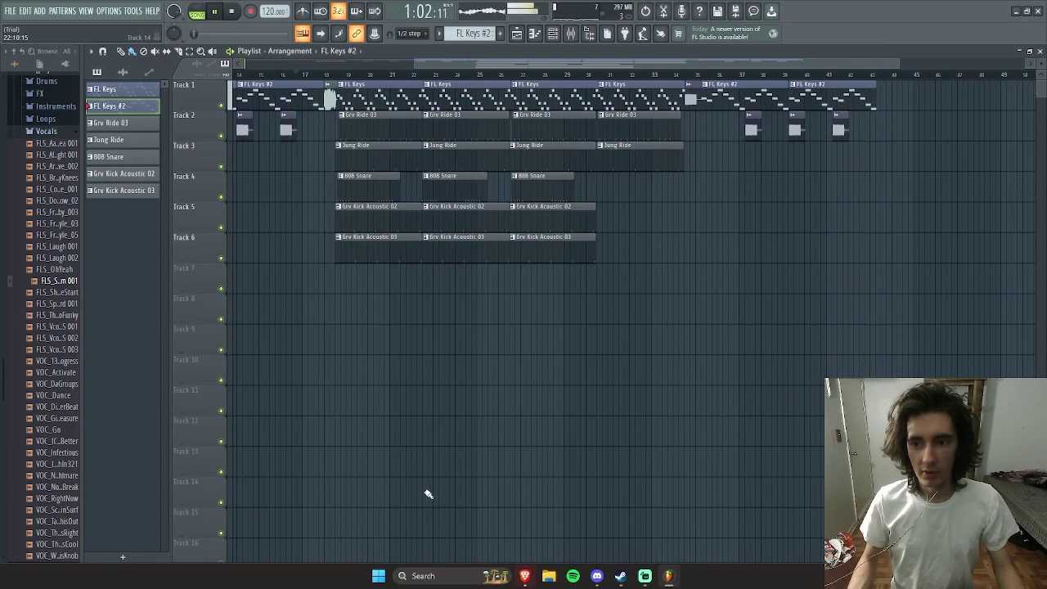
scroll(490, 473, left, 4)
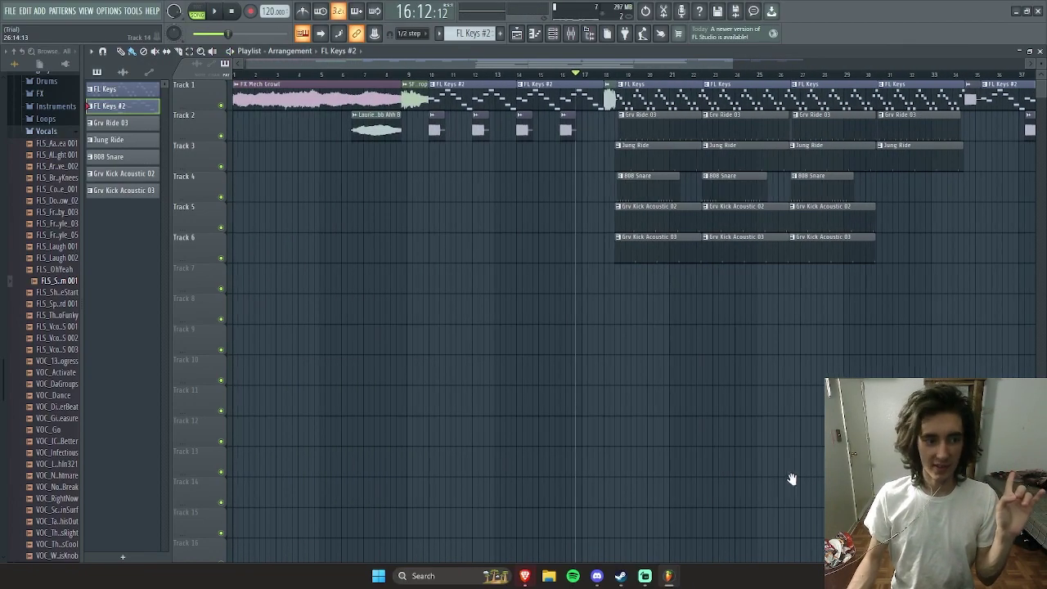
scroll(736, 477, right, 1)
scroll(677, 474, right, 3)
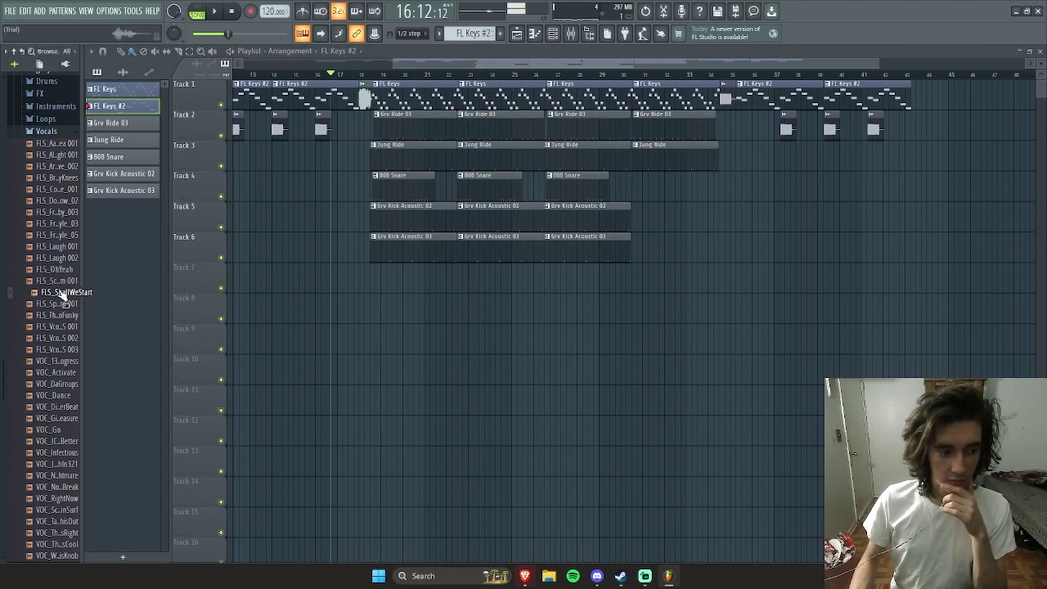
scroll(66, 327, down, 4)
click(61, 340)
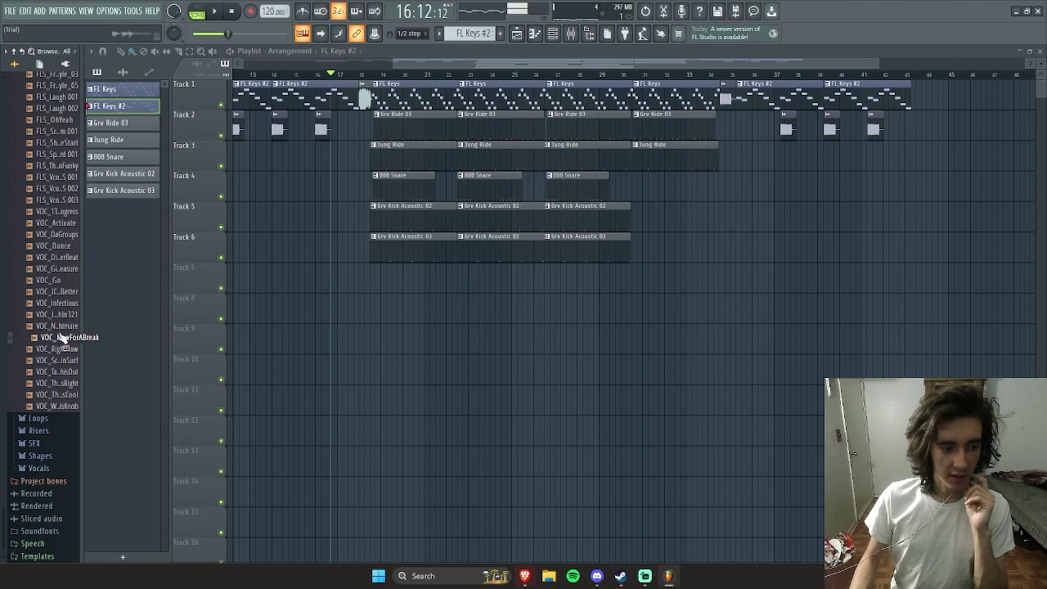
scroll(65, 344, up, 6)
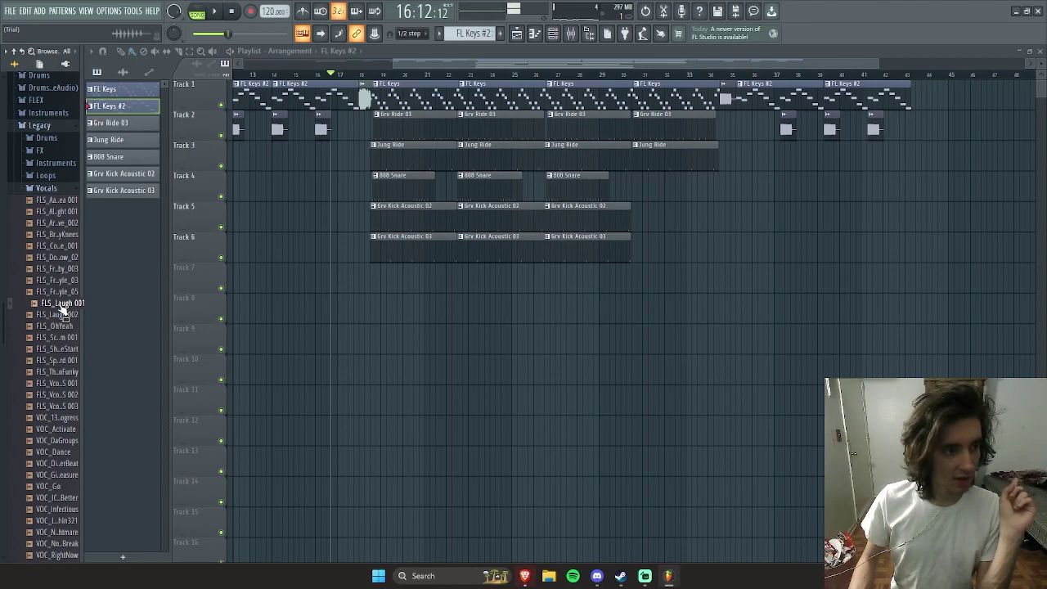
drag(887, 139, 912, 96)
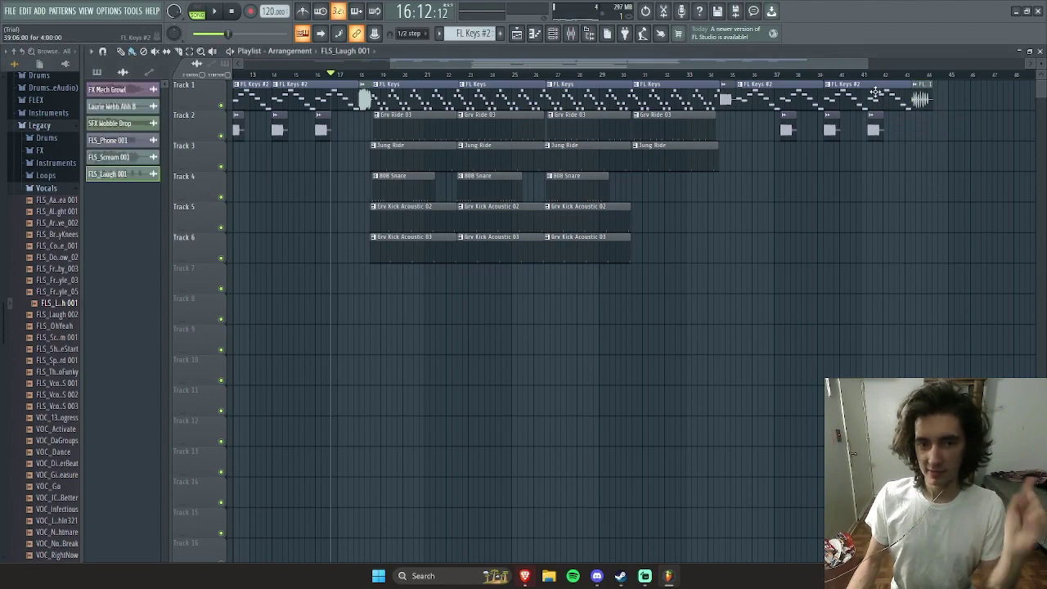
Step: Play the song's ending from about bar 42 to check the transition into the FLS_Laugh 001 clip
key(space)
click(895, 74)
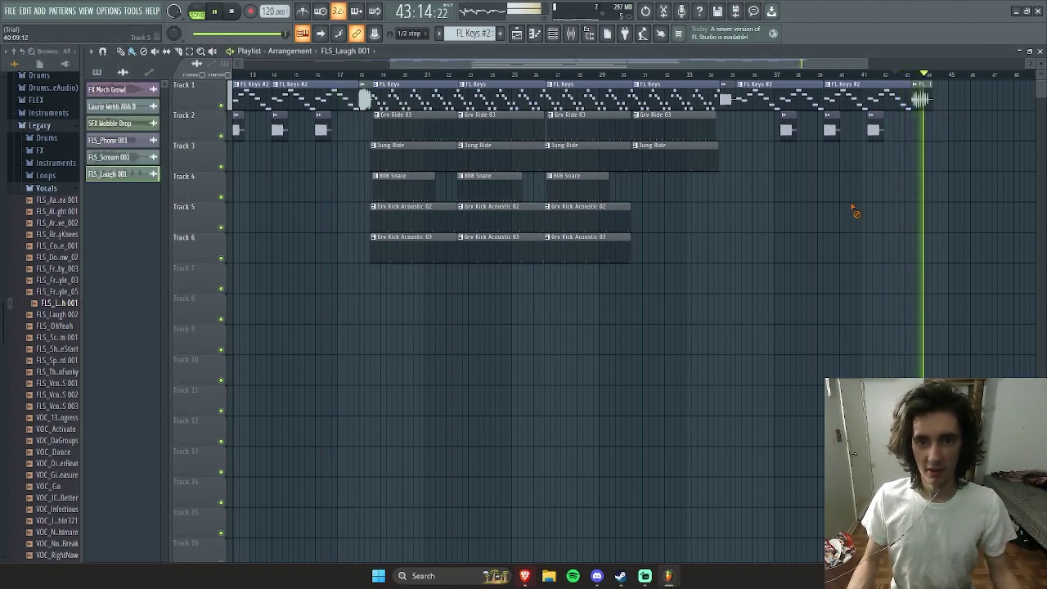
key(space)
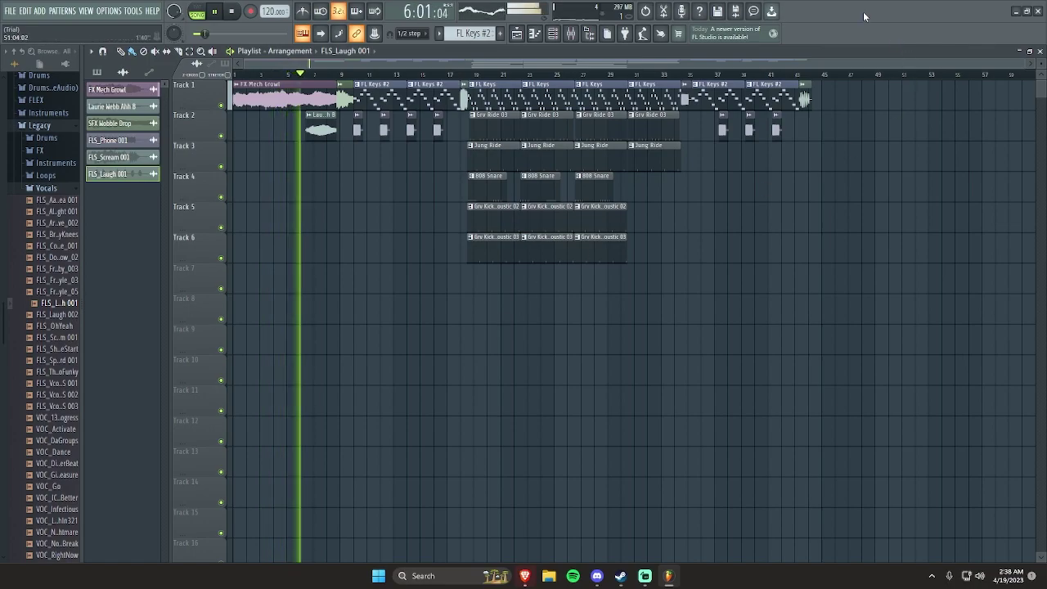
key(space)
key(F11)
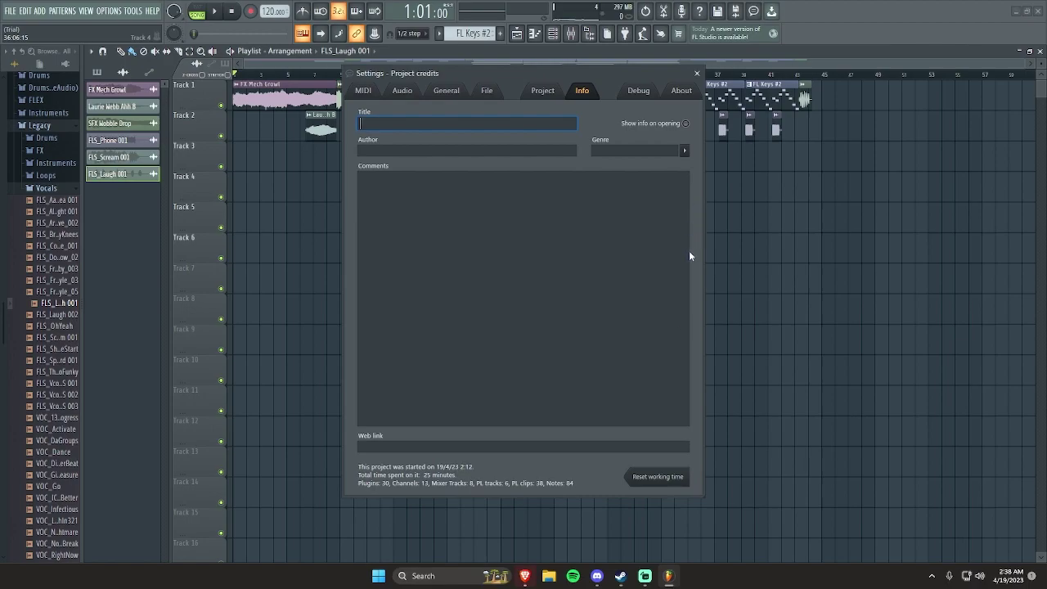
click(696, 73)
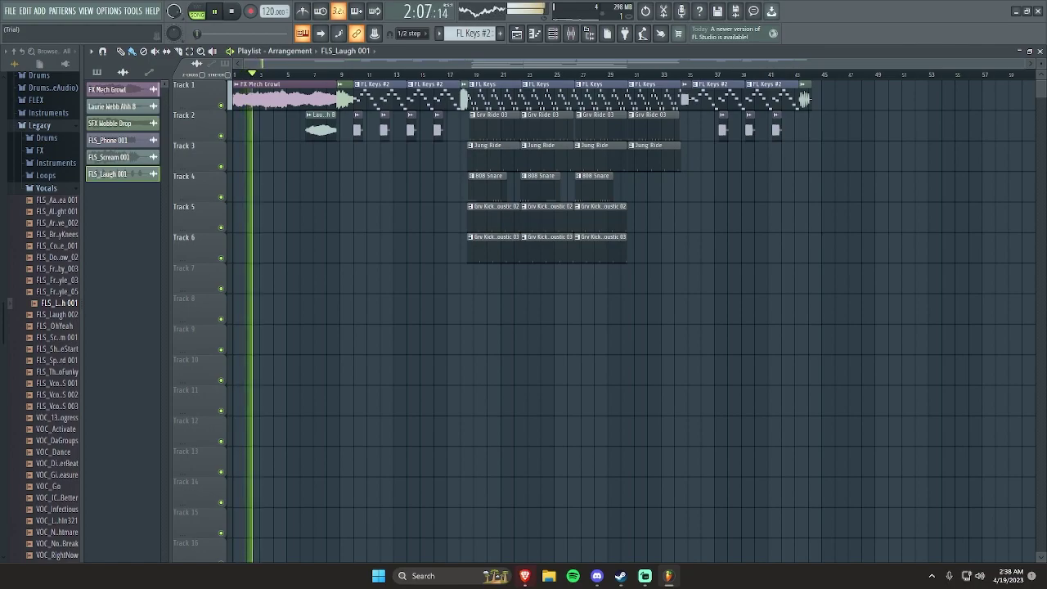
Step: Play the whole arrangement from bar 1 through the closing FLS_Laugh 001 clip and stop playback
key(space)
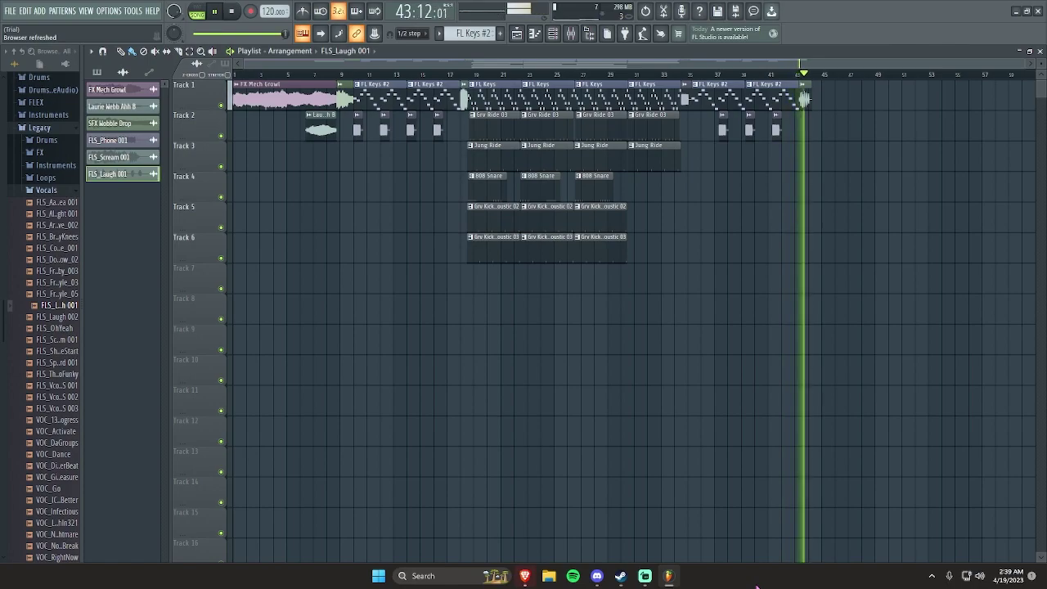
key(space)
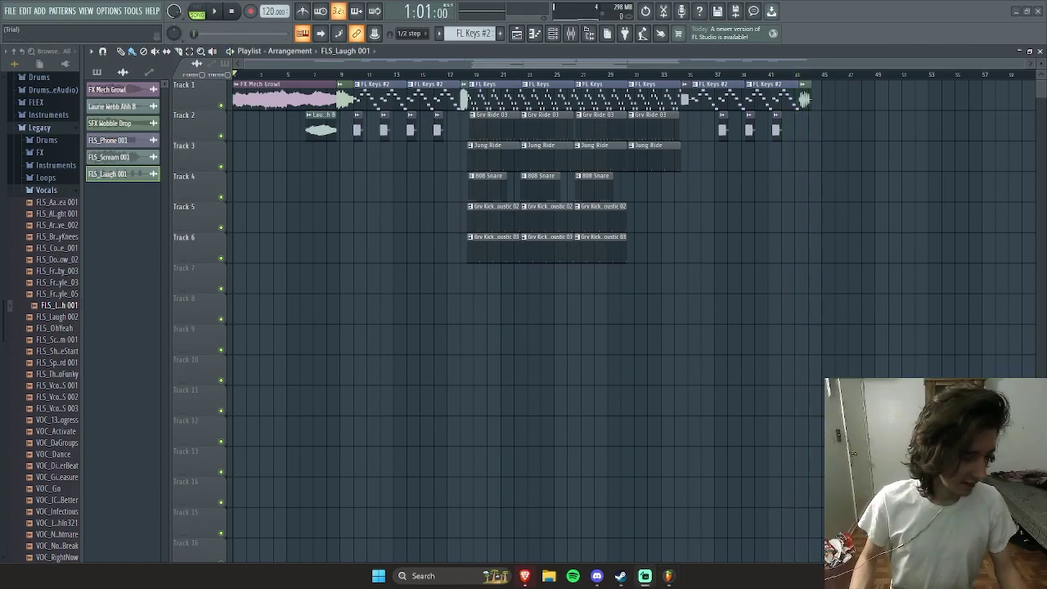